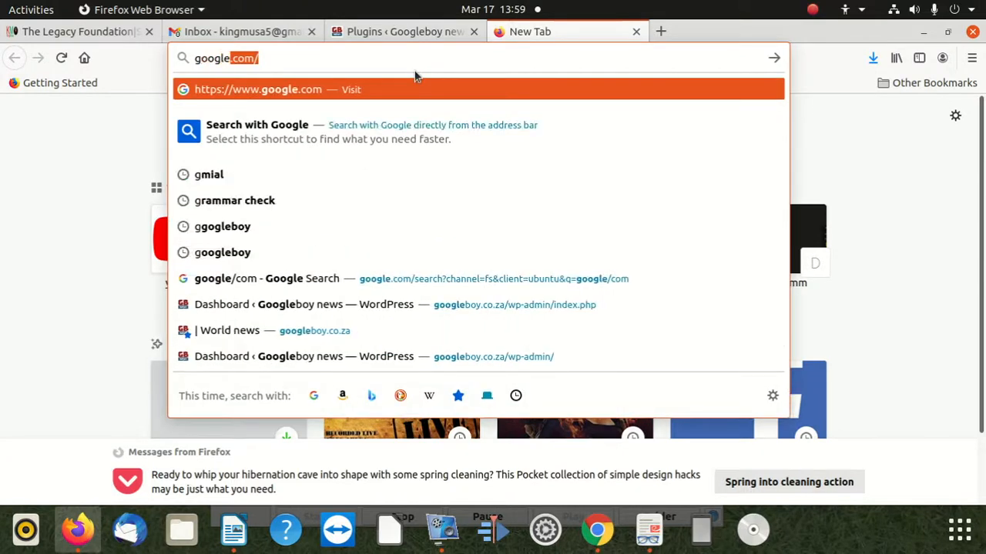
Open the Googleboy news website at googleboy.co.za.
key("Return")
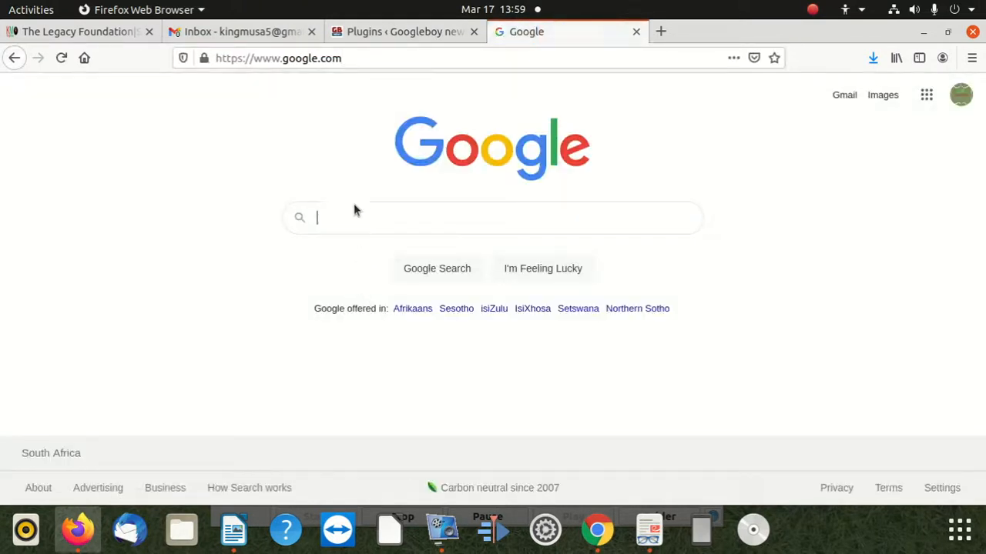
left_click(373, 60)
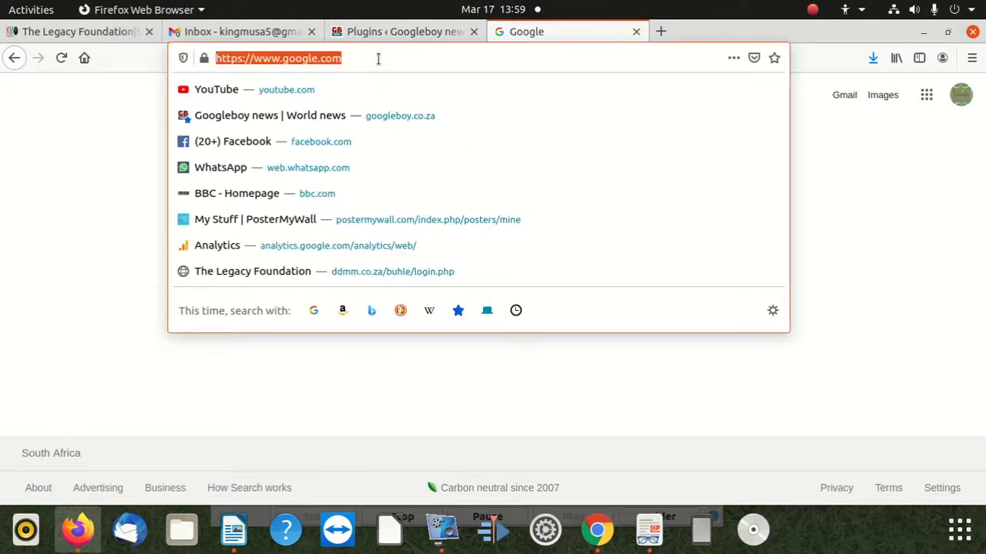
type("google")
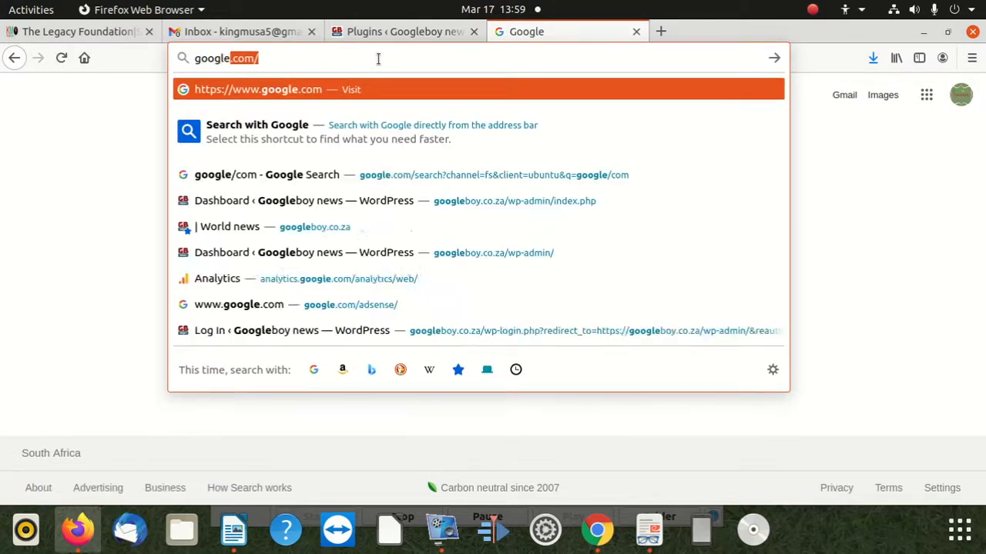
type("boy")
key("Return")
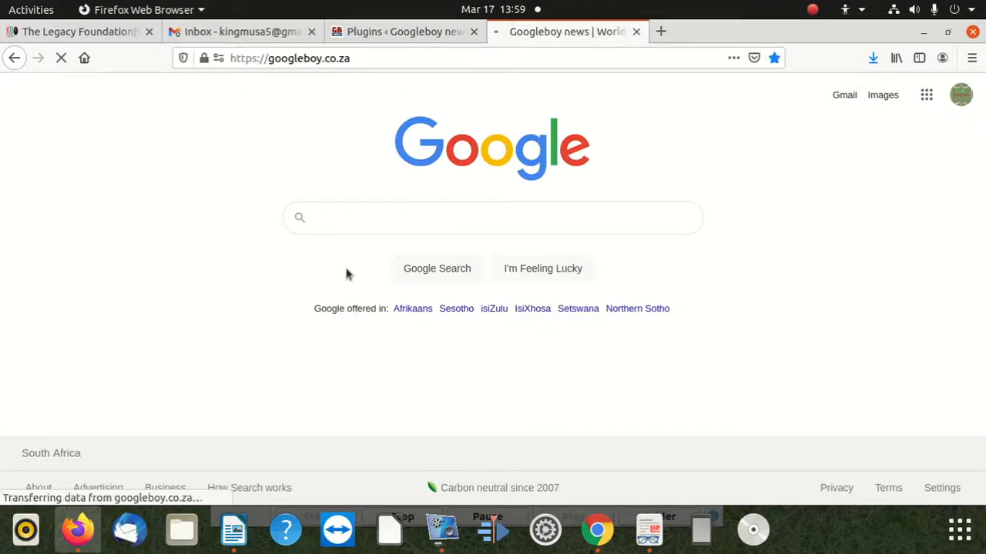
Open the "what is the difference between DC and AC" article from the homepage's main stories.
scroll(385, 264, "down", 5)
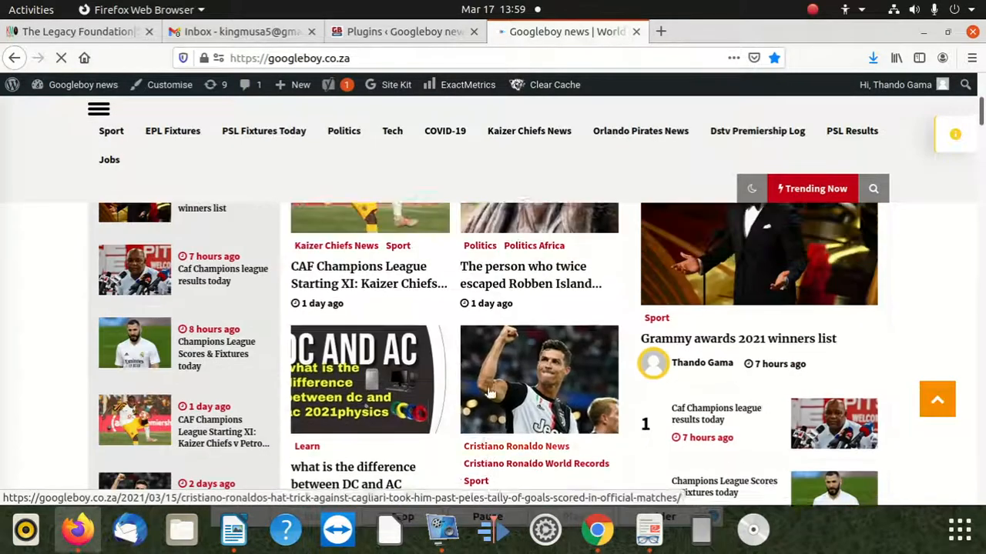
scroll(464, 318, "down", 3)
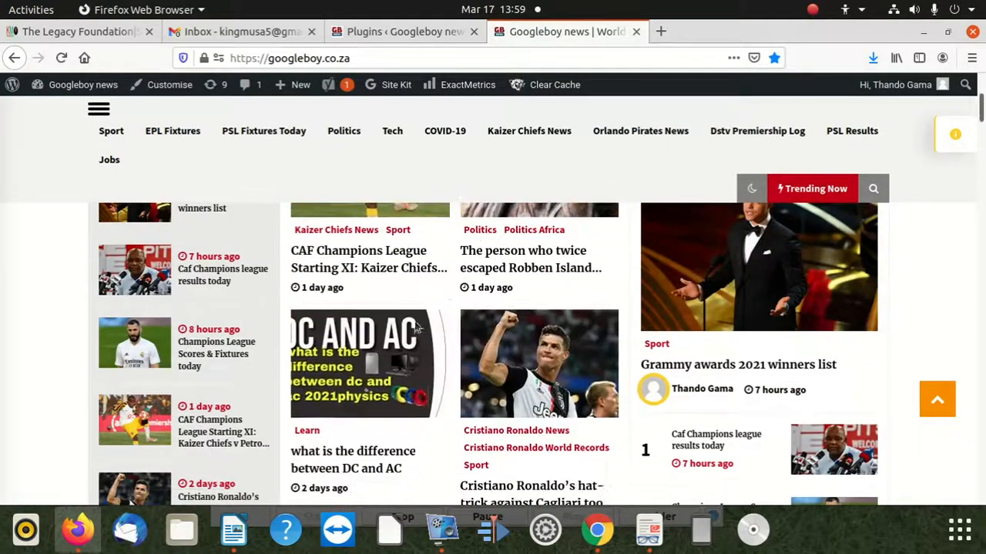
left_click(344, 333)
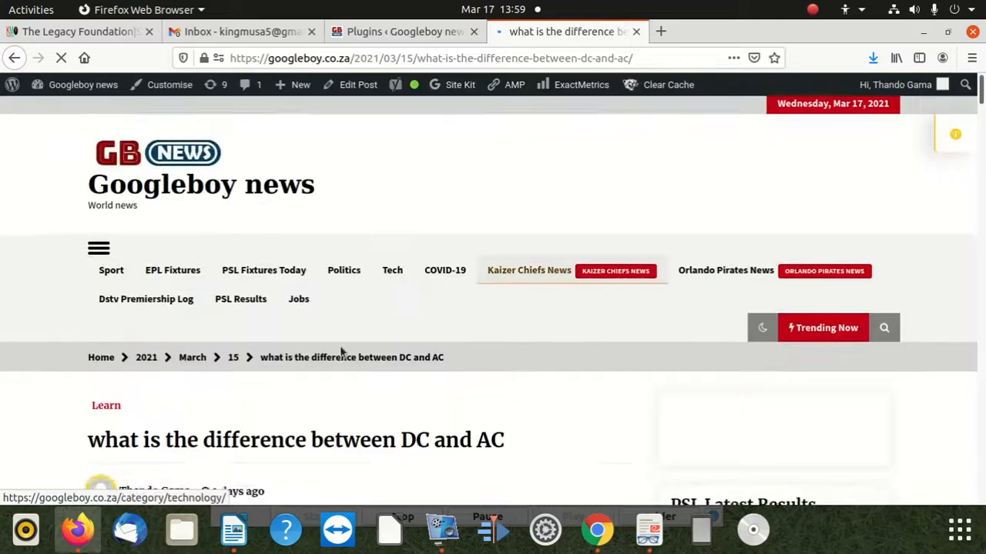
Examine the end of the DC and AC article, including the Facebook comment box and the Leave a Reply form.
scroll(341, 351, "down", 15)
scroll(162, 381, "down", 3)
scroll(163, 378, "down", 3)
scroll(174, 366, "up", 4)
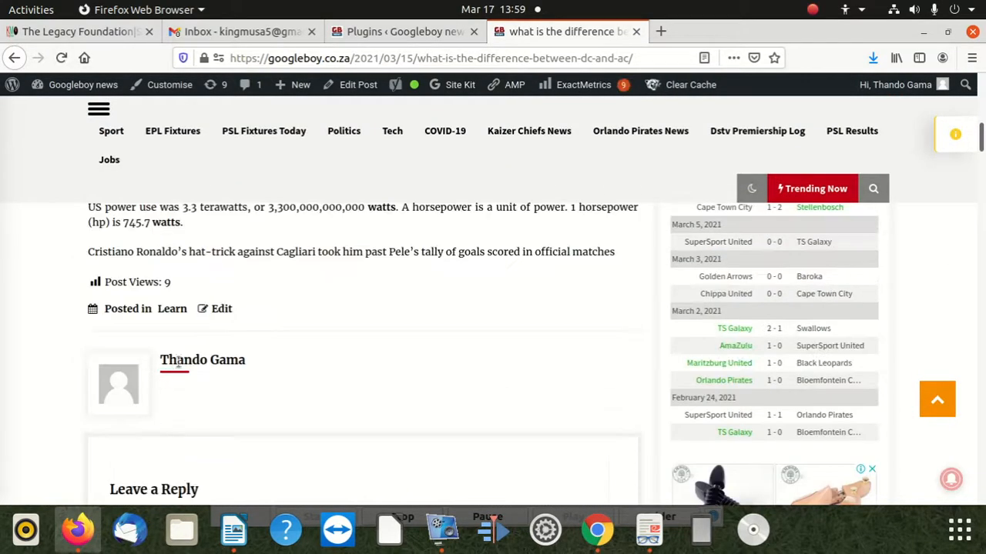
scroll(196, 372, "down", 8)
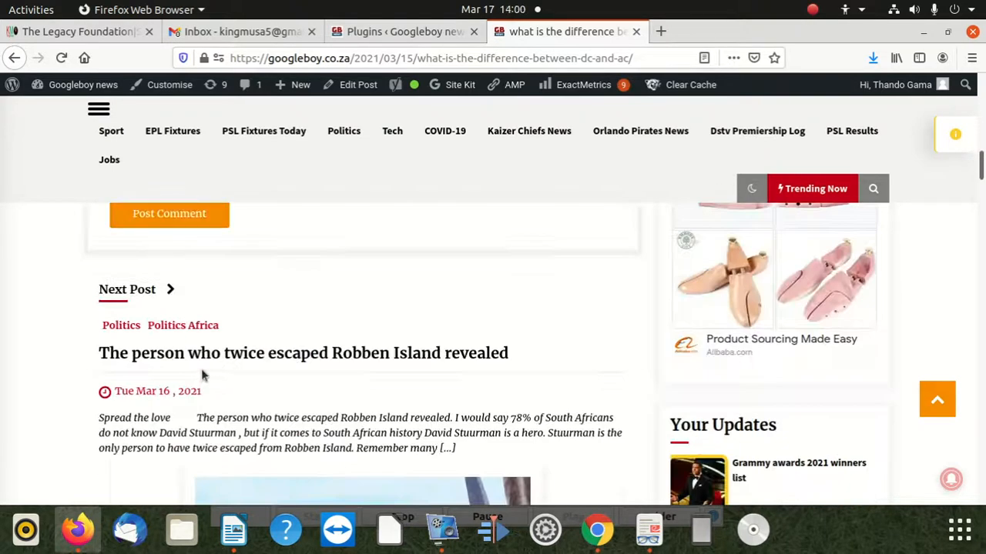
scroll(201, 371, "down", 2)
scroll(193, 368, "up", 6)
left_click(196, 361)
scroll(196, 360, "up", 3)
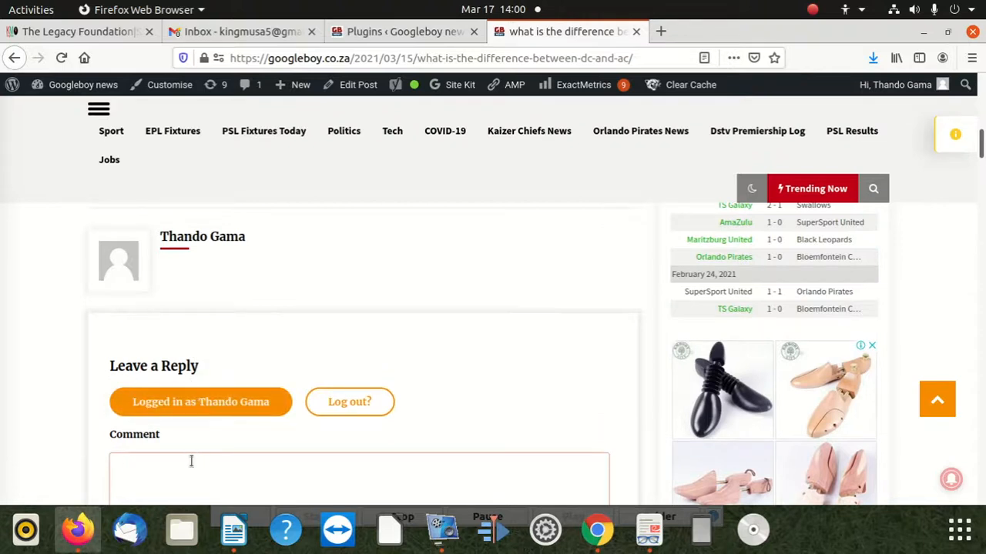
scroll(196, 455, "down", 1)
scroll(209, 434, "up", 5)
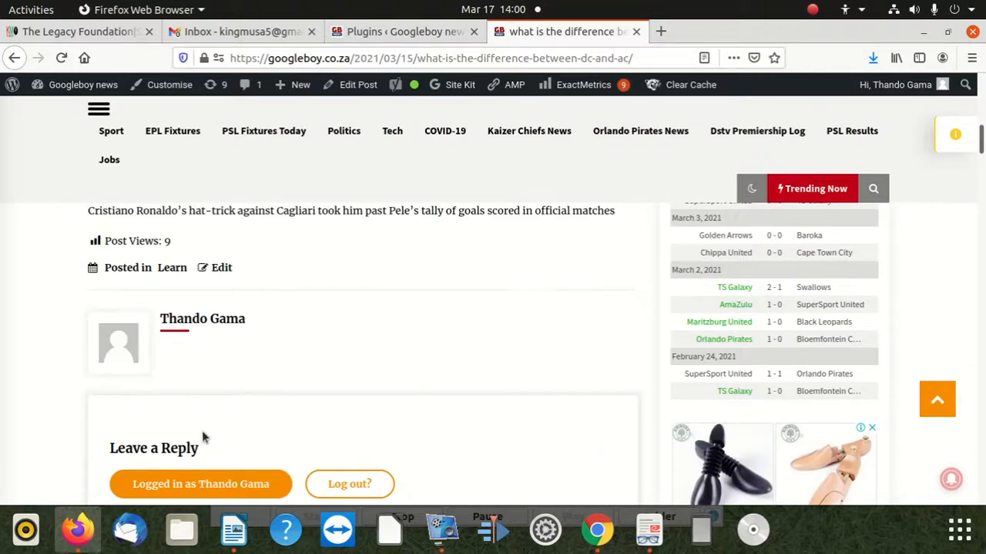
scroll(222, 406, "down", 4)
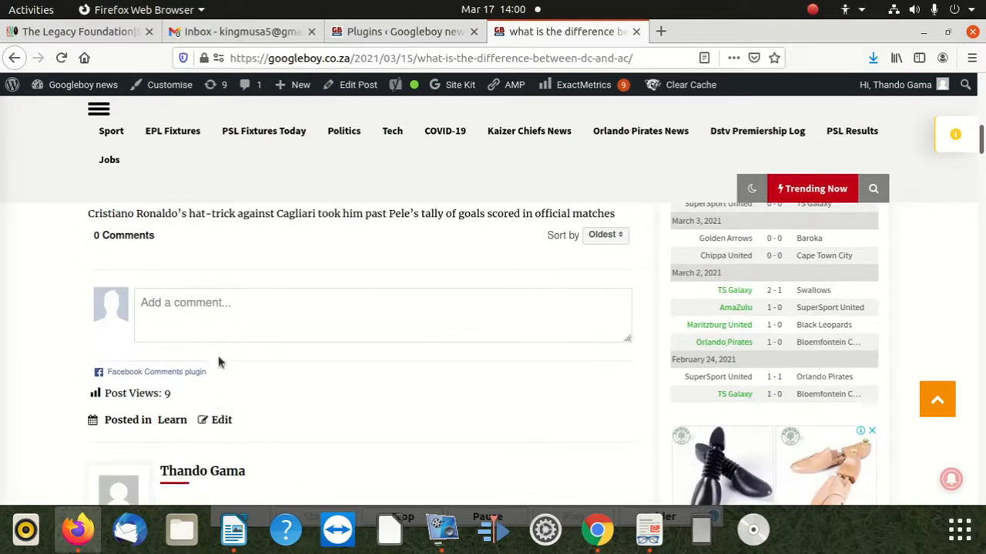
Start a comment in the article's Facebook comment box and enable the "Also post on Facebook" option.
left_click(217, 312)
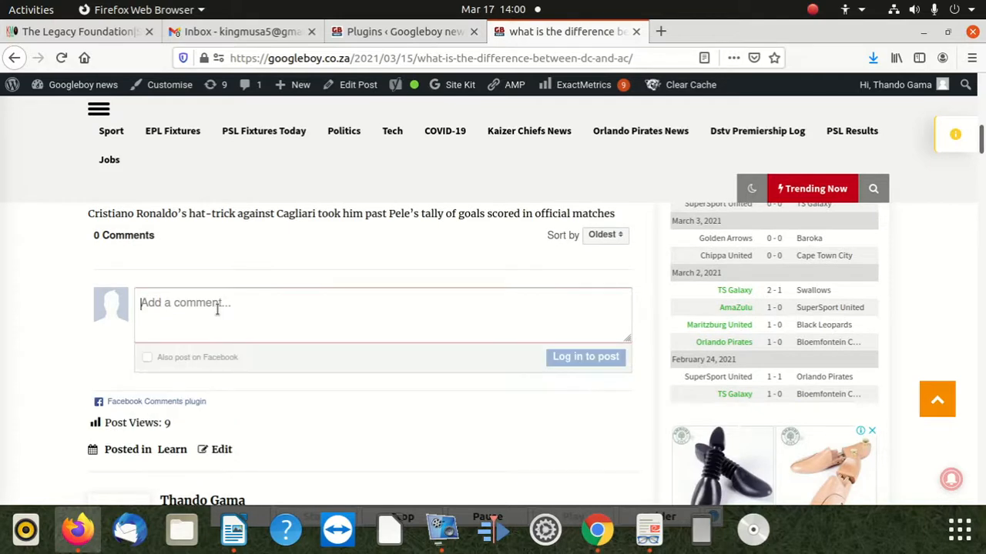
left_click(147, 358)
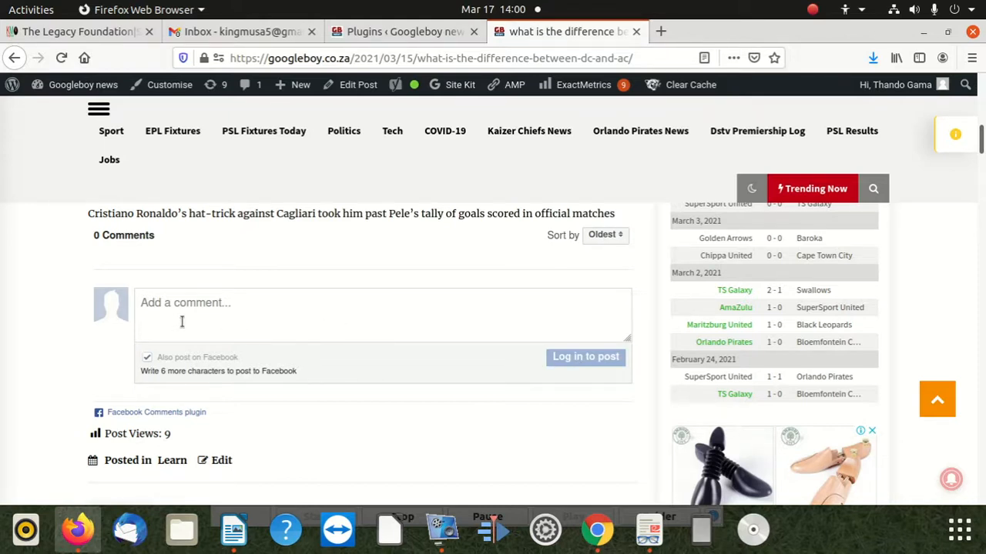
scroll(258, 311, "down", 4)
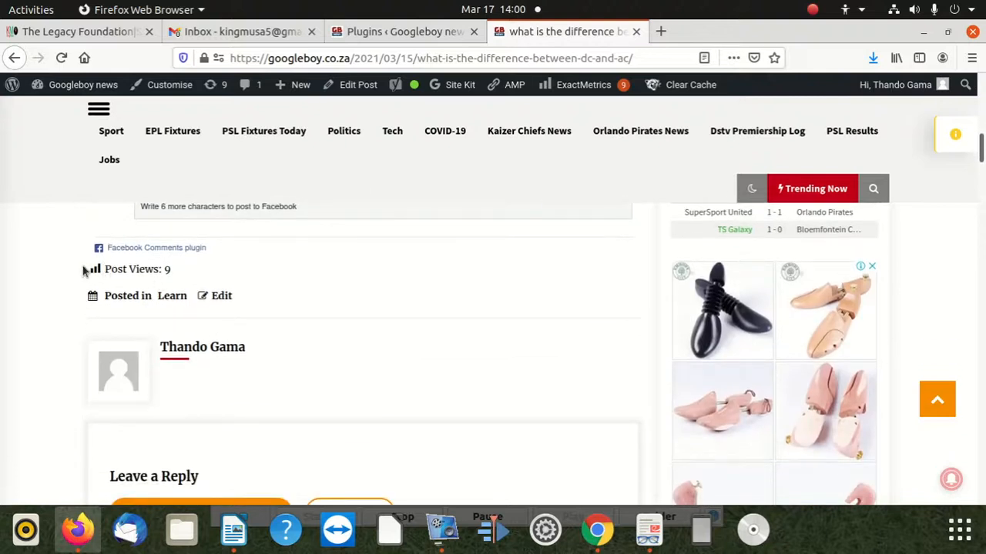
scroll(108, 296, "up", 3)
scroll(100, 308, "up", 10)
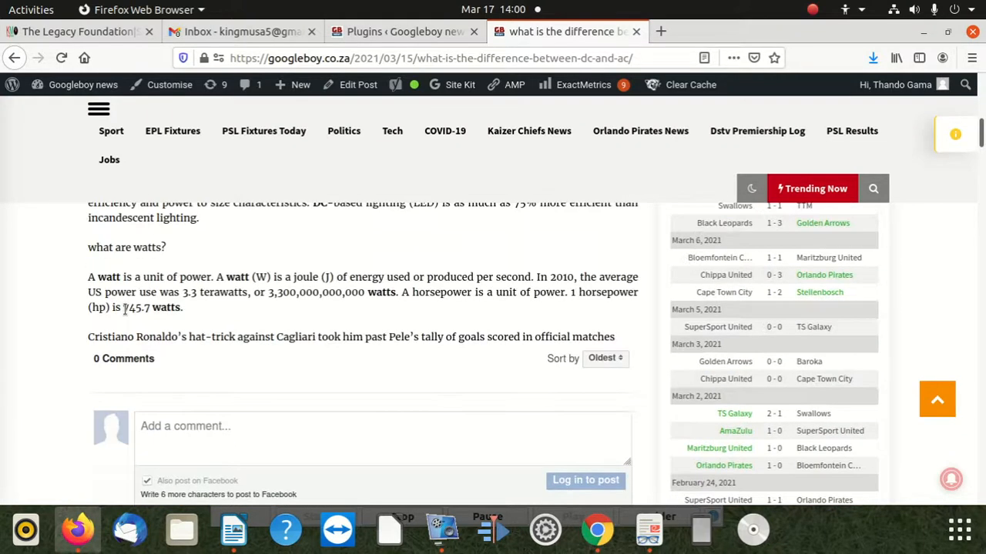
Return to the Googleboy news homepage and open the "Grammy awards 2021 winners list" article.
left_click(9, 60)
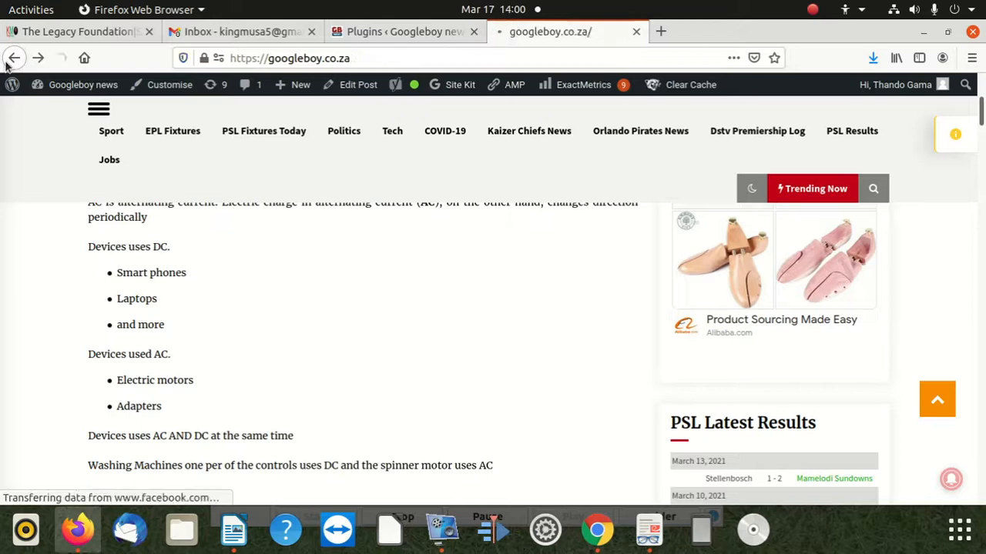
scroll(653, 420, "down", 3)
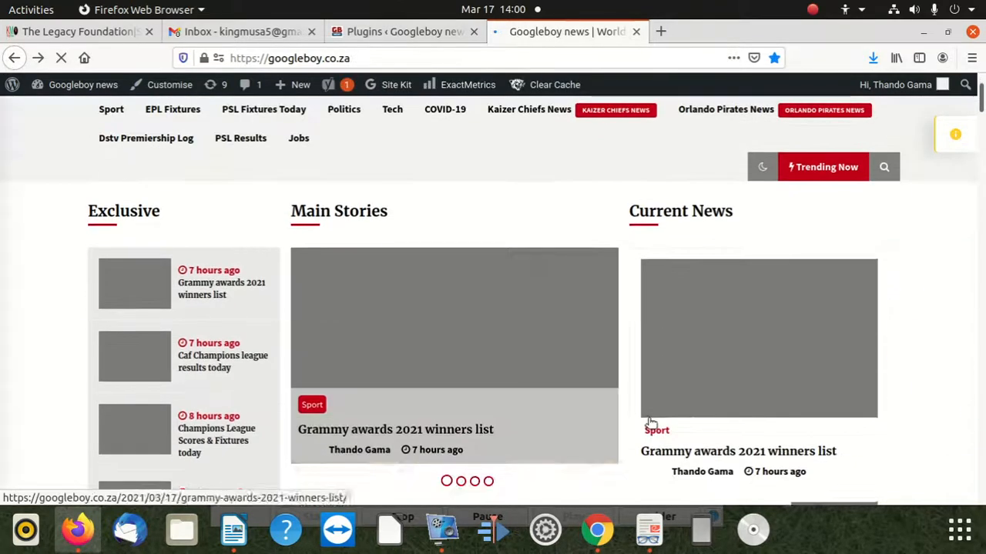
scroll(716, 400, "down", 5)
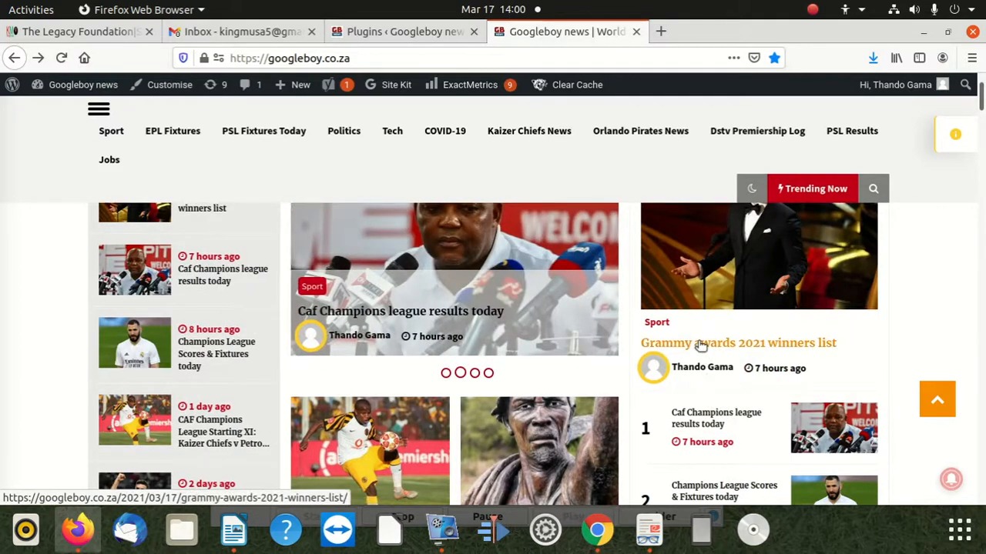
left_click(701, 345)
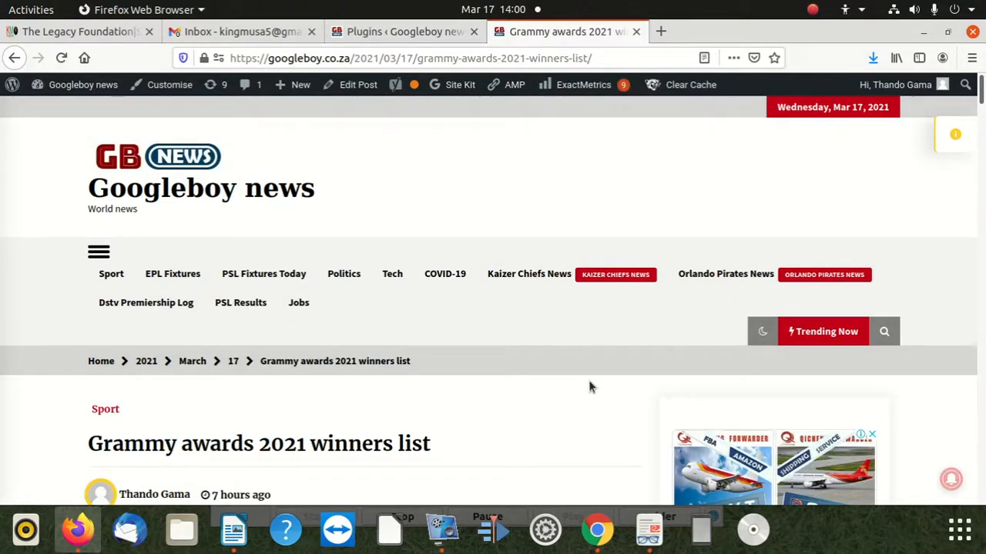
Examine the Facebook comments section at the end of the Grammy awards article.
scroll(590, 388, "down", 15)
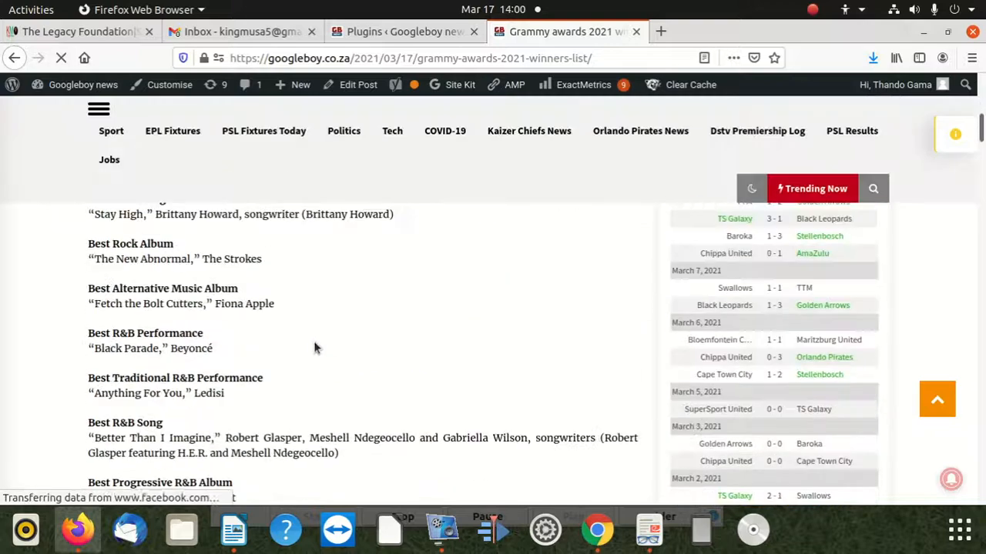
scroll(266, 345, "down", 15)
scroll(267, 335, "down", 15)
scroll(287, 321, "down", 15)
scroll(264, 394, "down", 8)
scroll(266, 392, "up", 3)
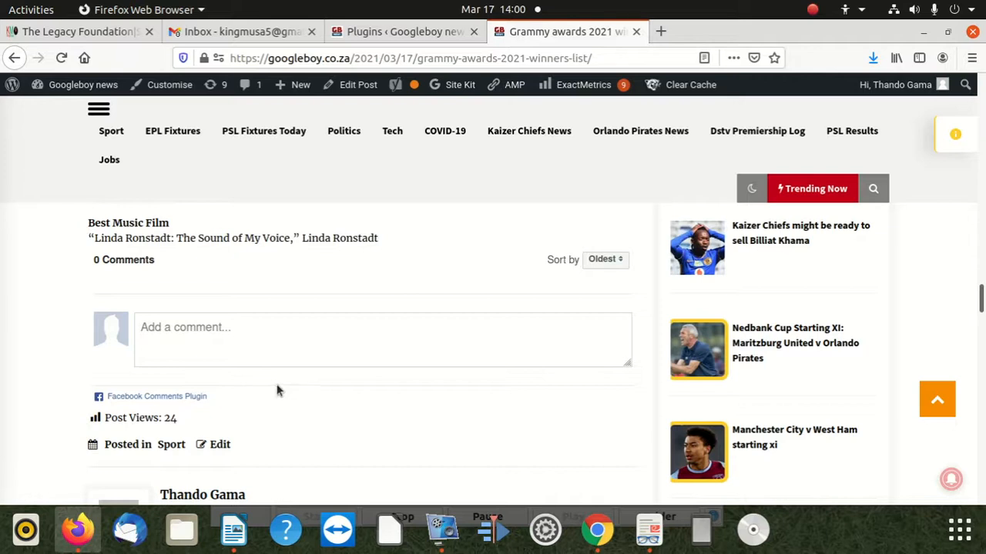
scroll(280, 385, "up", 1)
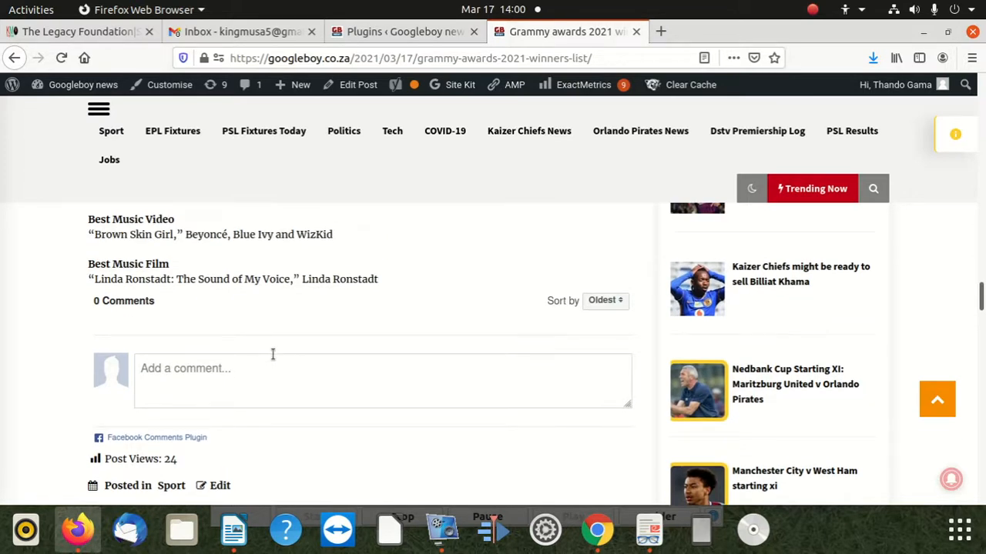
scroll(273, 354, "up", 3)
Return to the homepage and open the "CAF Champions League Starting XI: Kaizer Chiefs v Petro de Luanda" article.
left_click(14, 60)
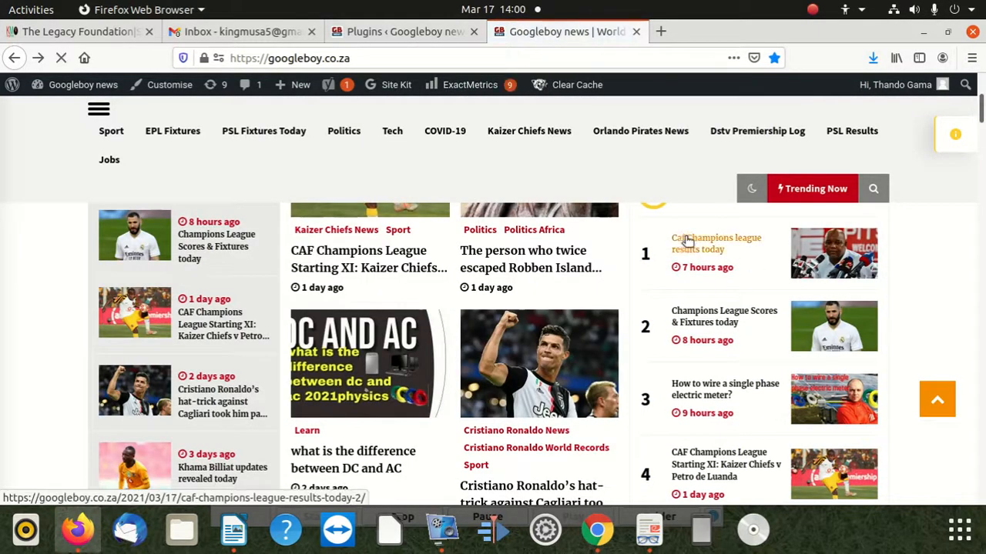
scroll(723, 308, "down", 3)
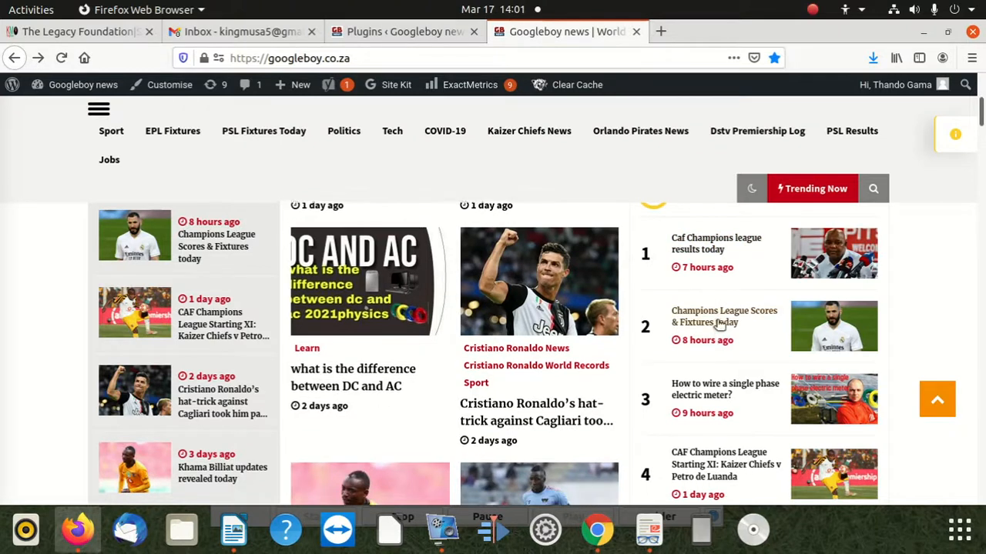
scroll(703, 376, "down", 3)
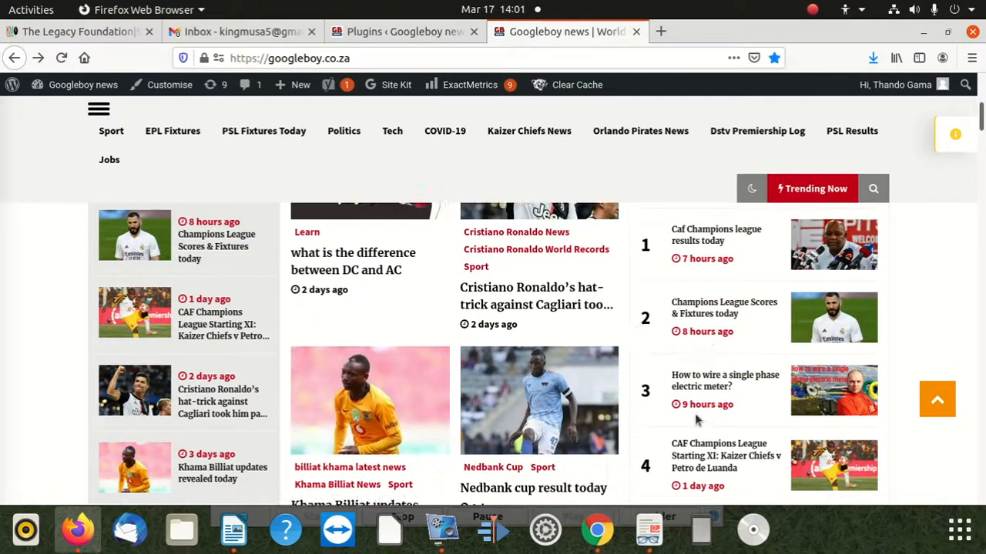
left_click(700, 456)
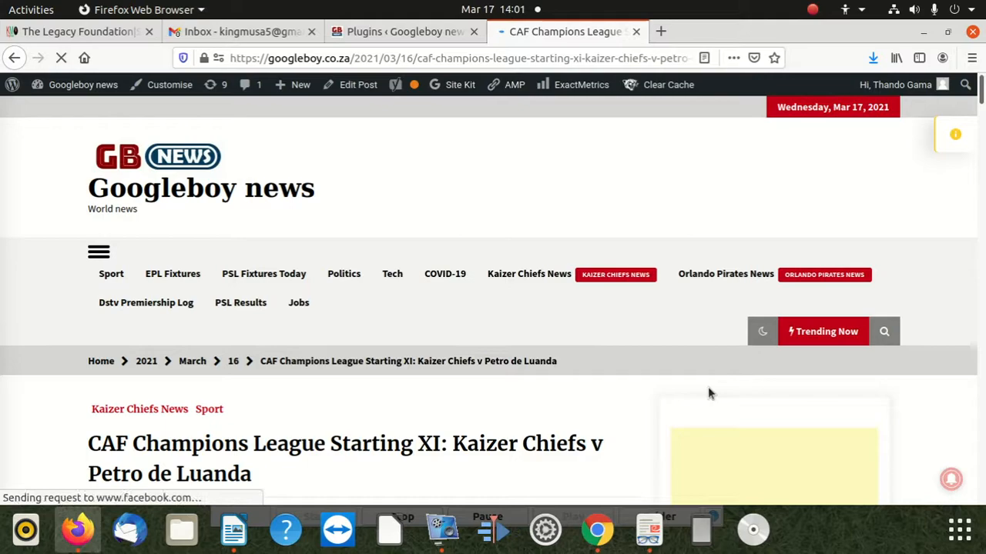
Examine the CAF Champions League article and the reader comment in its Facebook comments section.
scroll(543, 390, "down", 10)
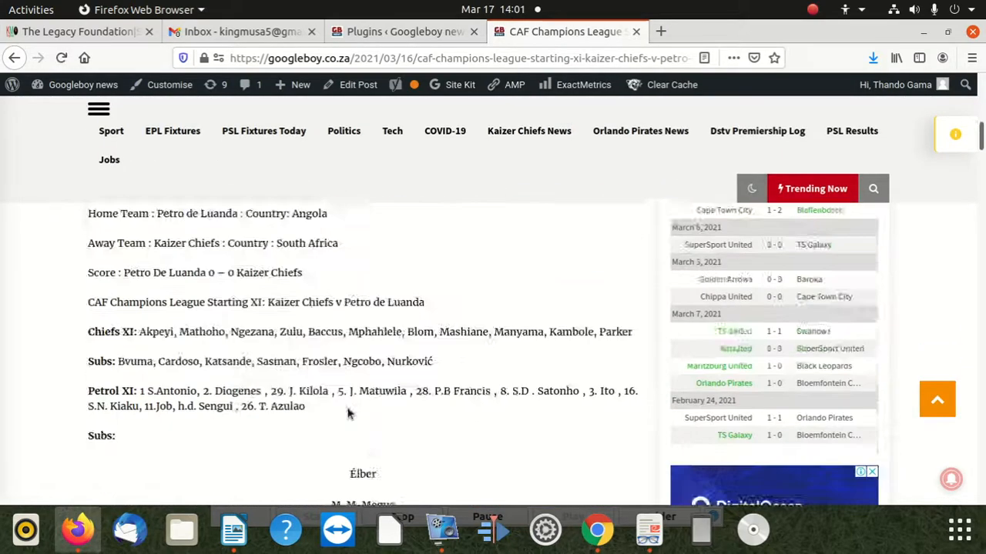
scroll(348, 414, "down", 15)
scroll(336, 406, "down", 15)
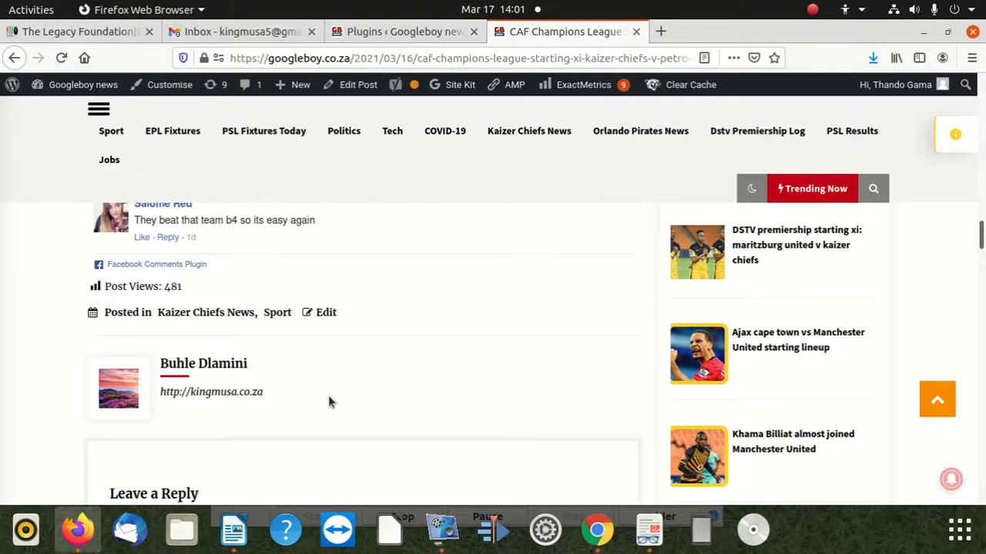
scroll(331, 401, "up", 3)
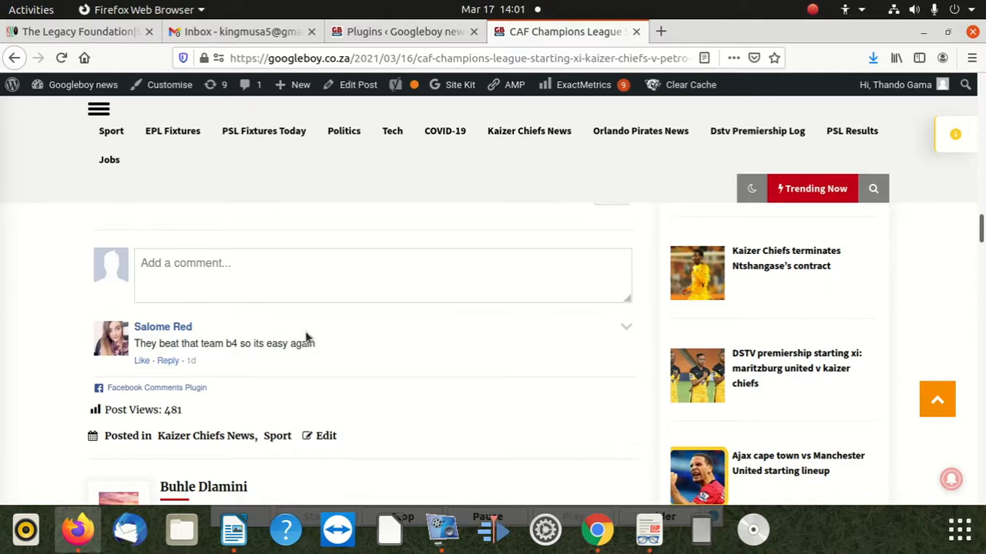
scroll(306, 337, "up", 20)
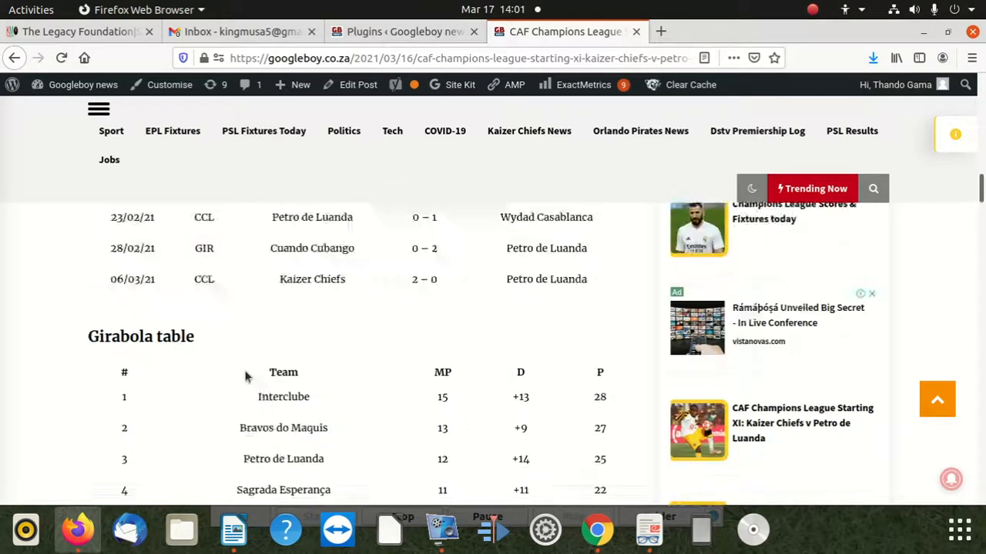
scroll(245, 377, "down", 20)
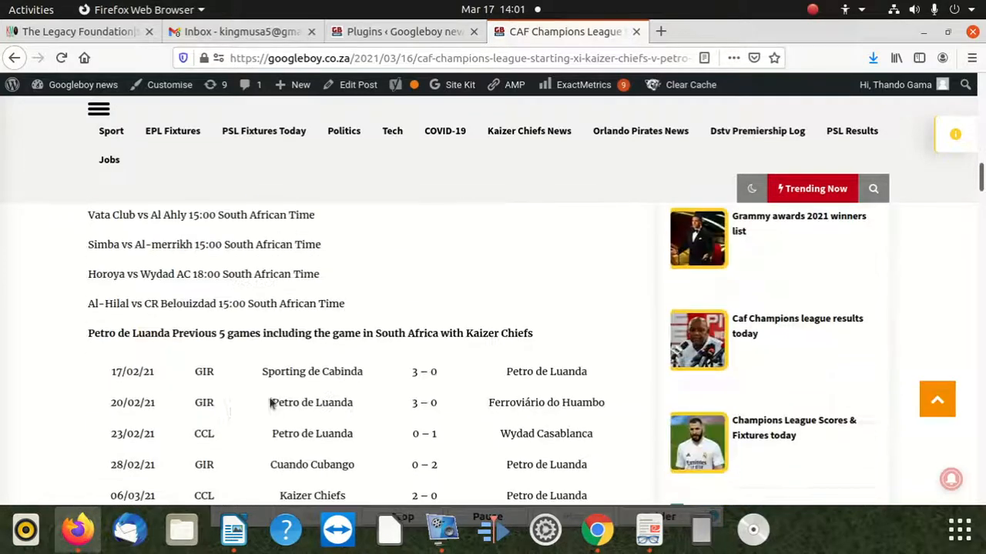
scroll(180, 388, "down", 12)
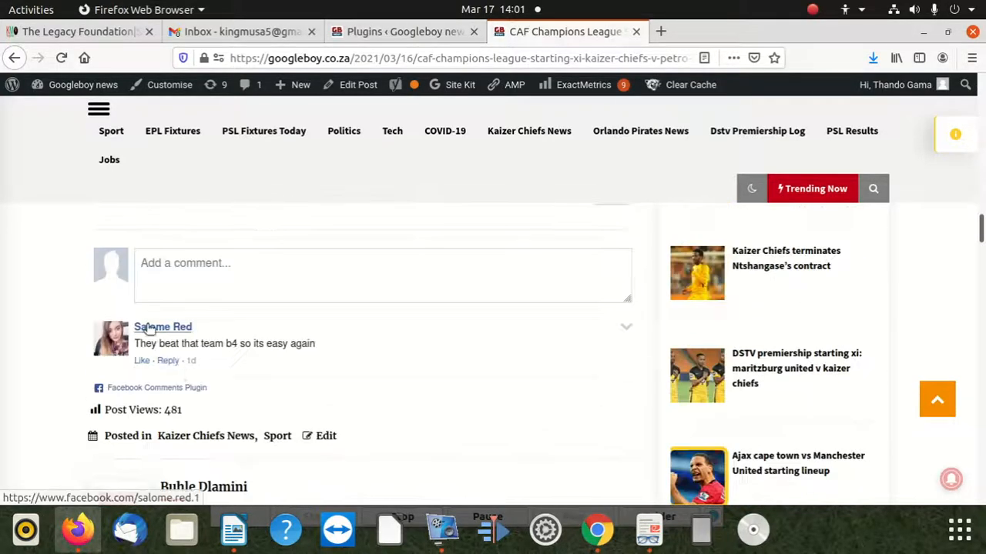
scroll(147, 330, "up", 5)
scroll(148, 335, "down", 6)
scroll(187, 331, "up", 3)
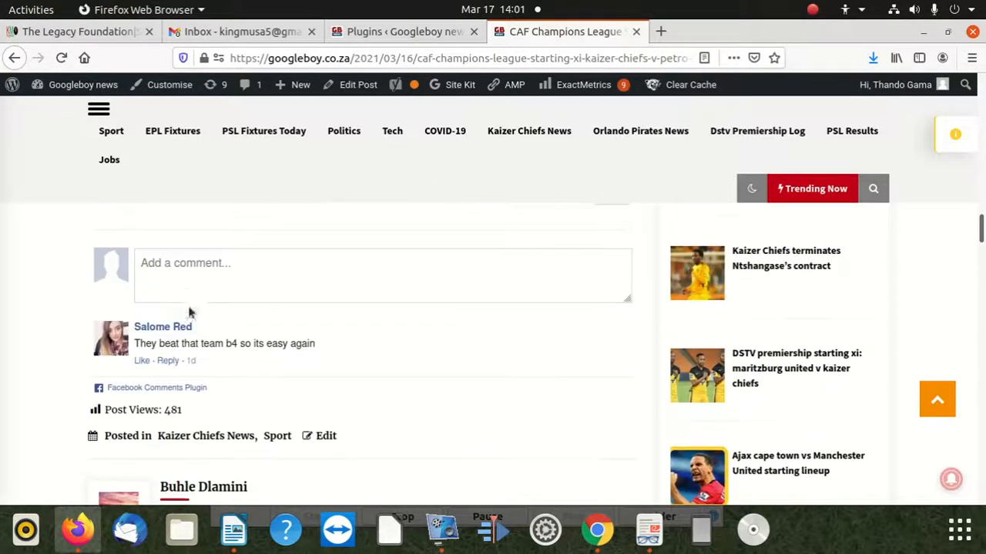
Return to the Googleboy news installed plugins list and locate the WP Facebook Comments plugin by GenialSouls.
left_click(374, 30)
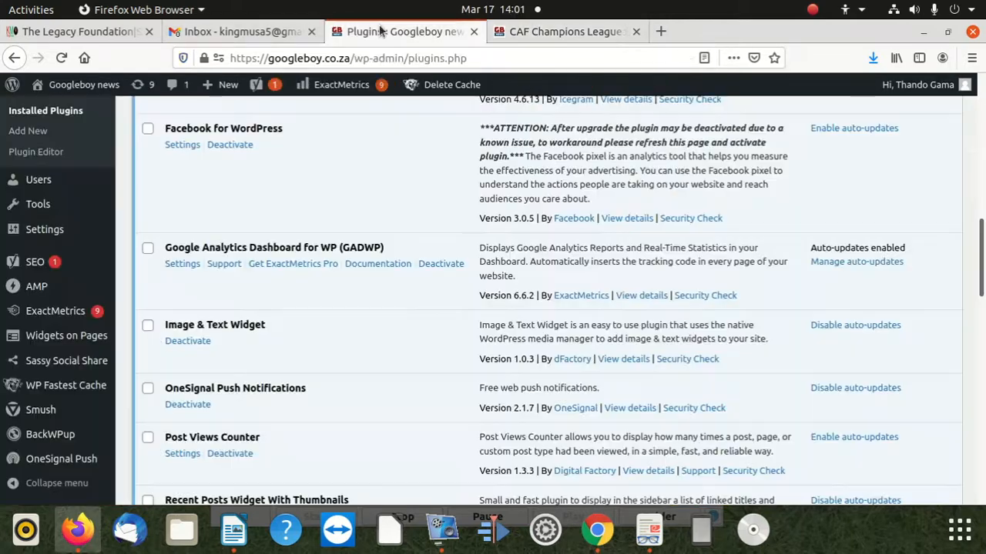
scroll(223, 318, "down", 3)
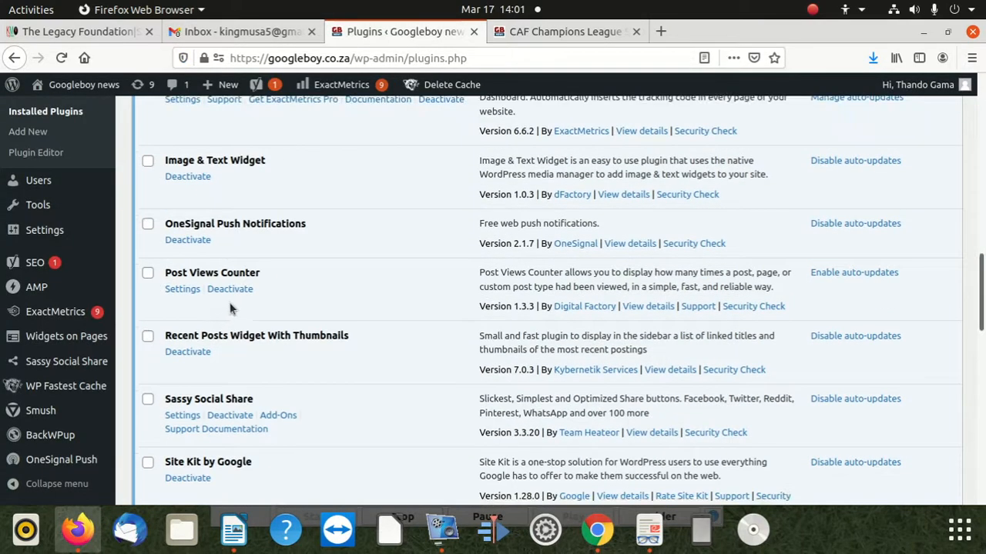
scroll(230, 308, "up", 7)
scroll(231, 305, "down", 15)
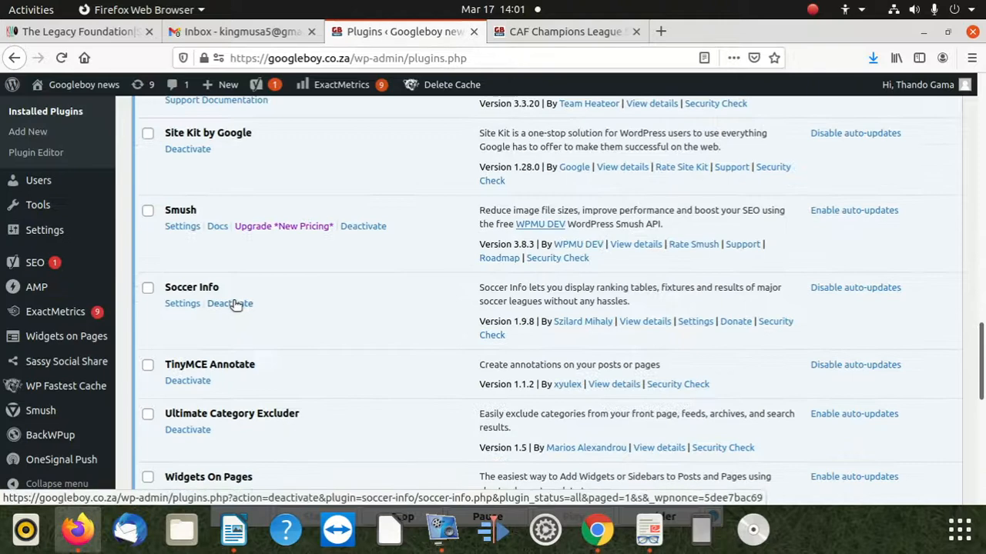
scroll(238, 304, "up", 14)
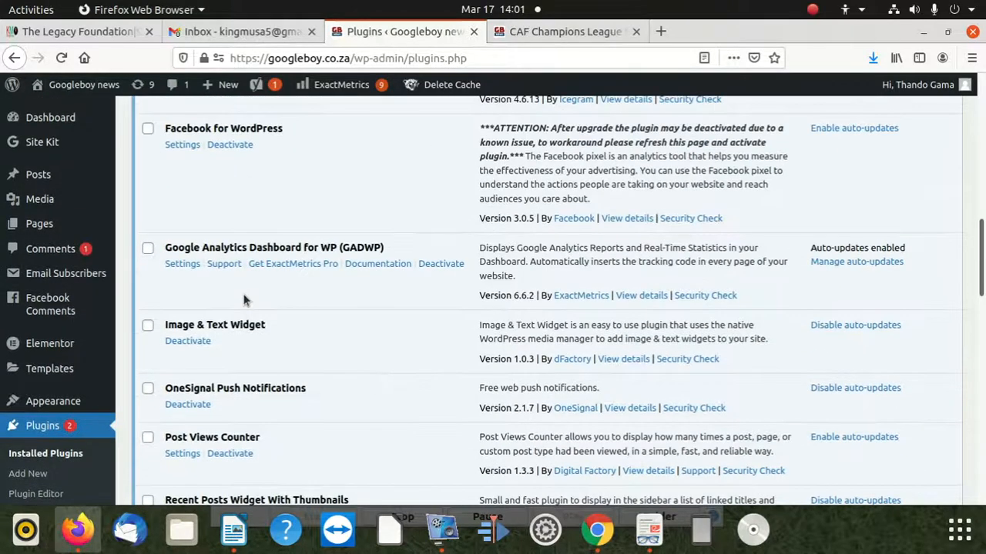
scroll(243, 300, "down", 10)
scroll(242, 302, "down", 8)
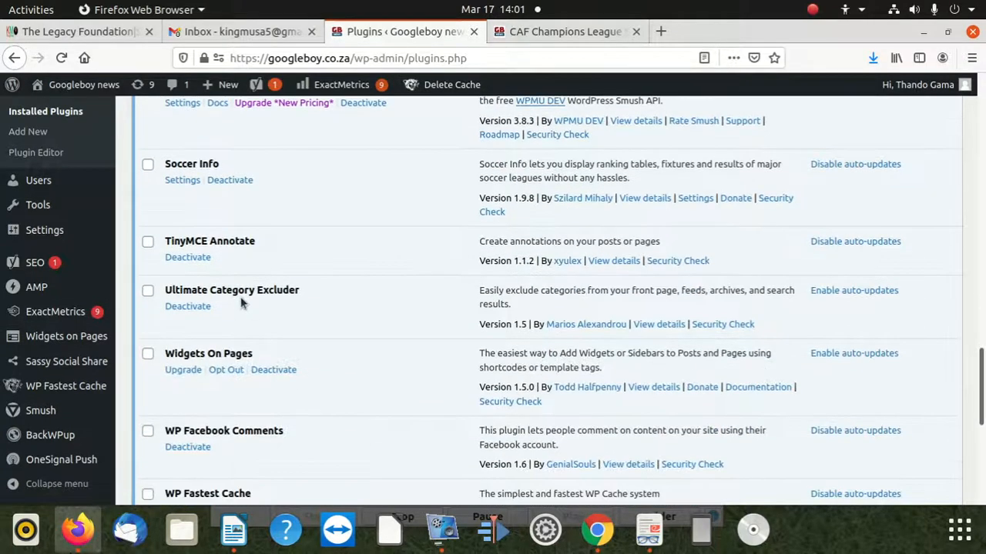
scroll(241, 304, "down", 2)
scroll(241, 303, "down", 3)
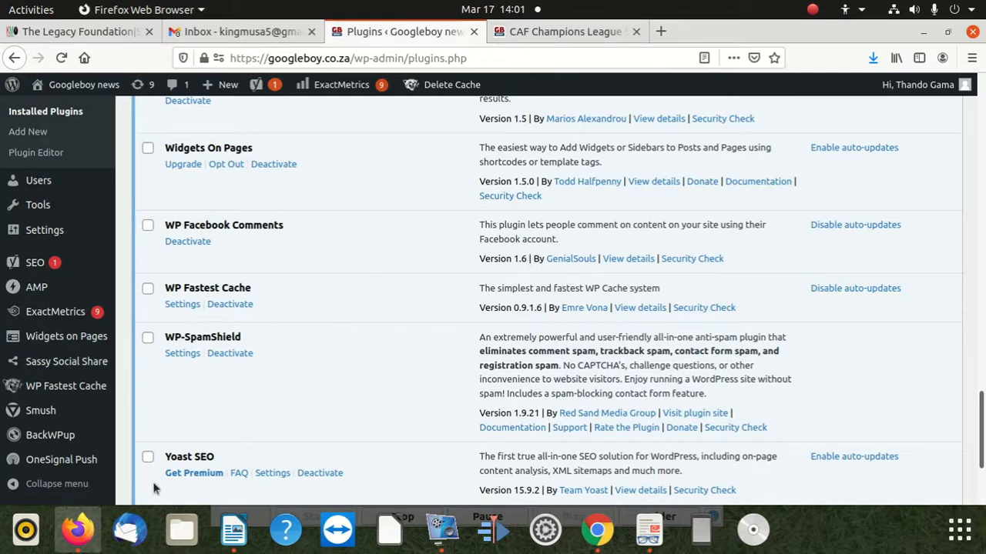
Switch to Google Chrome and open the justcode.co.za site in a new tab.
left_click(597, 530)
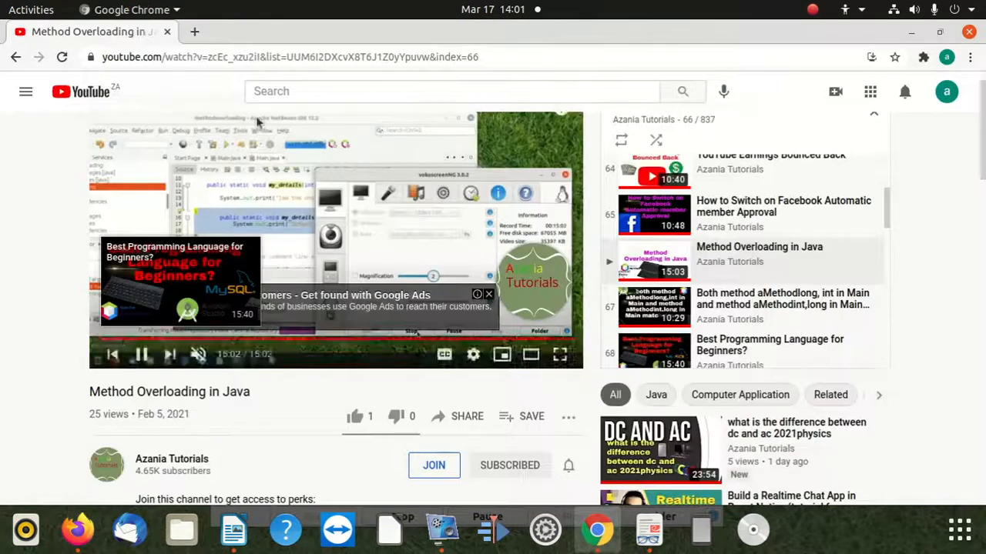
left_click(194, 32)
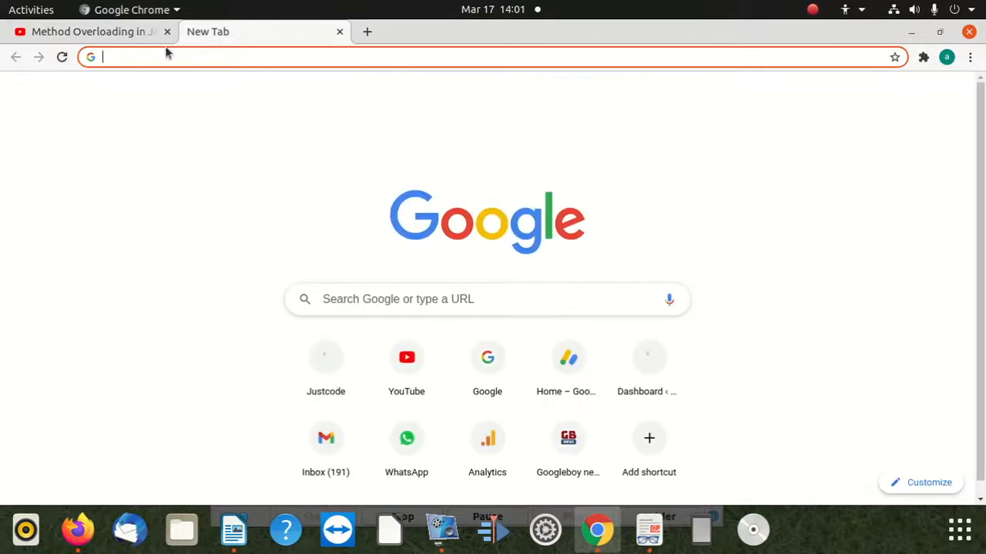
type("hg")
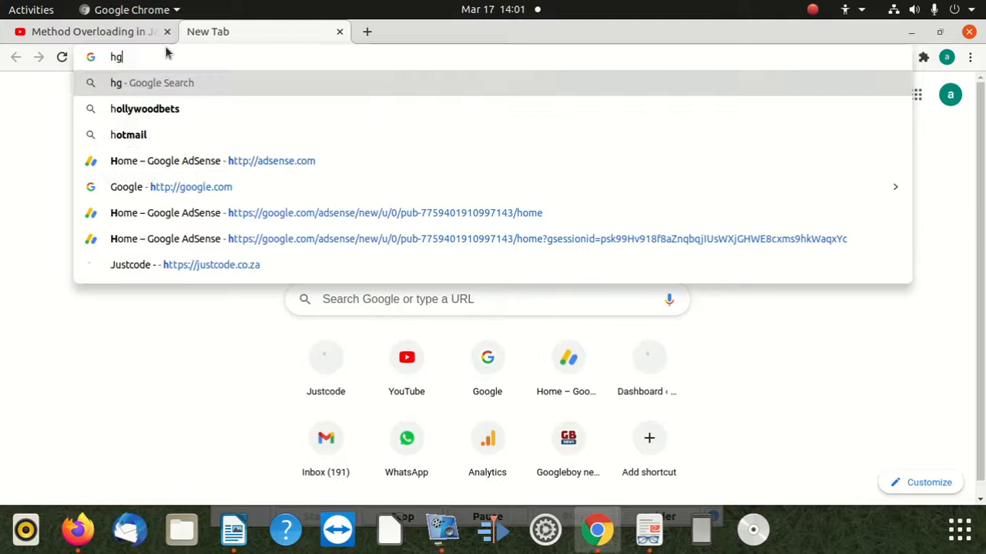
key("BackSpace")
key("BackSpace")
type("justcode.co.za")
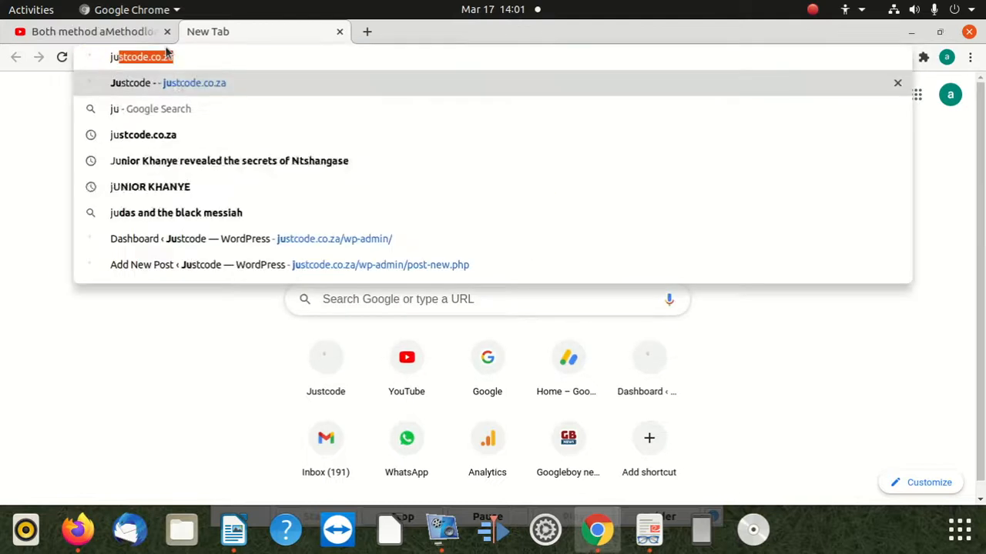
key("Return")
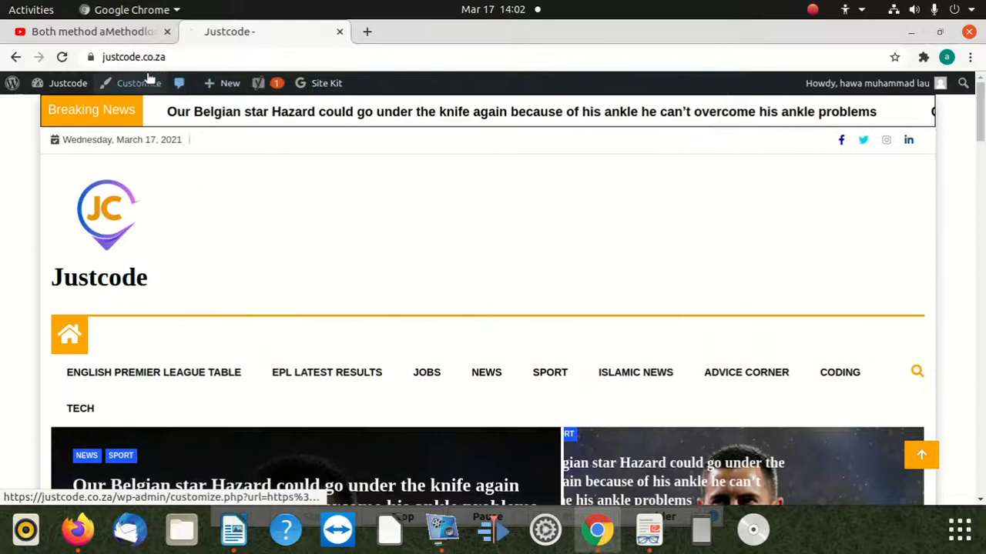
Open the Justcode site's WordPress dashboard and go to its page for adding new plugins.
mouse_move(67, 83)
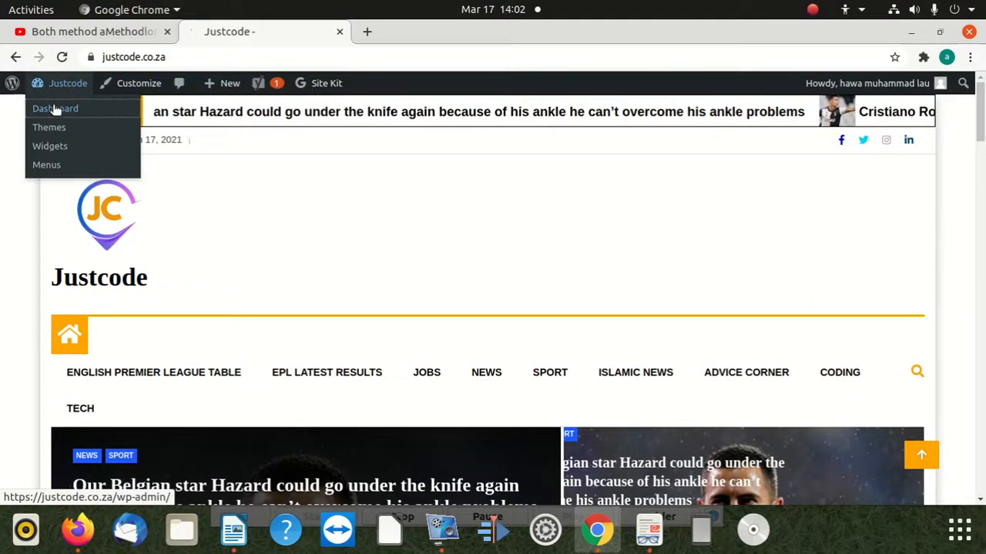
left_click(456, 538)
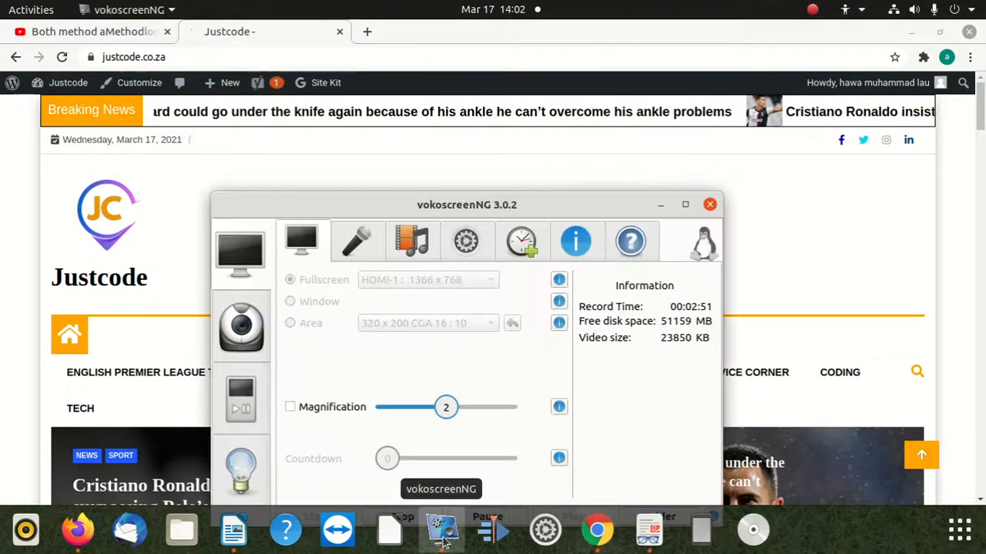
left_click_drag(574, 216, 794, 456)
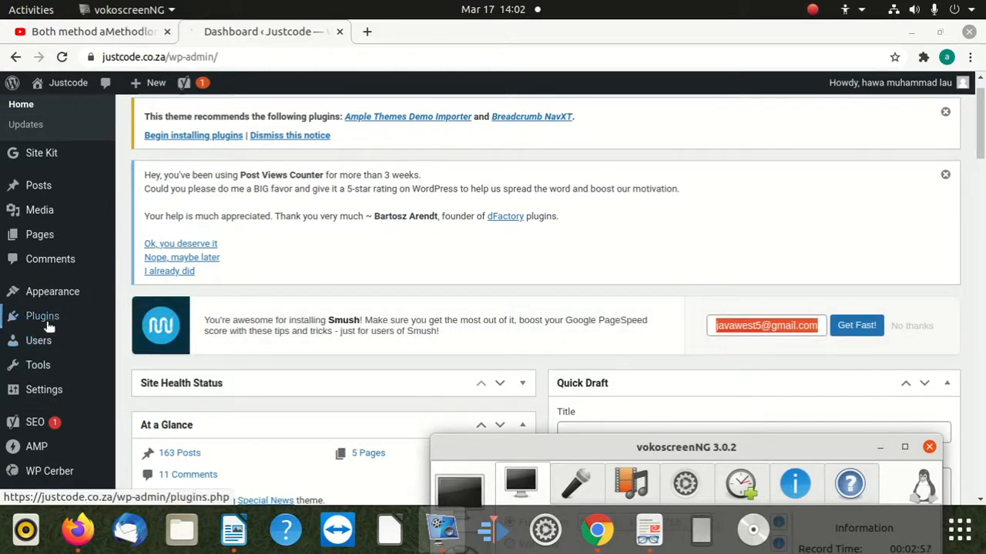
mouse_move(49, 316)
left_click(145, 338)
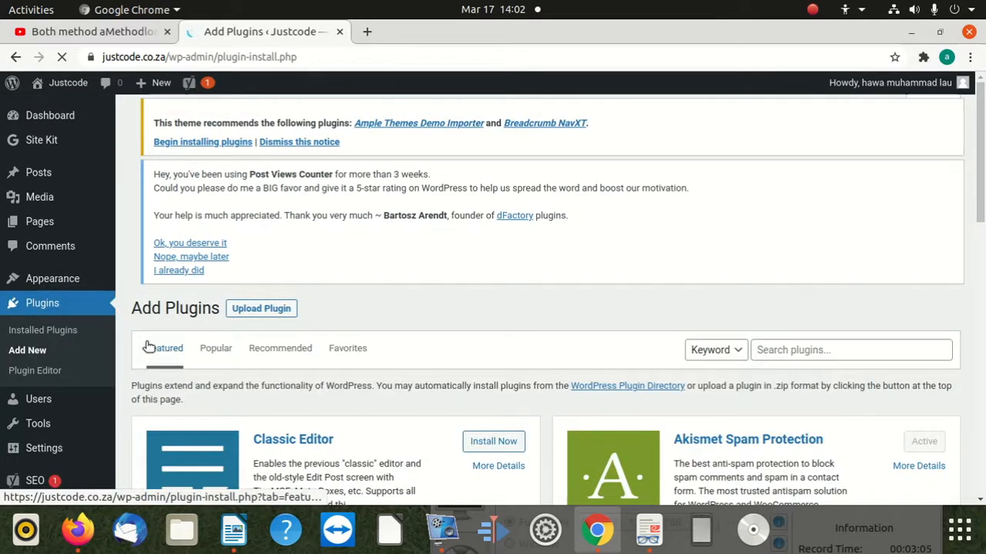
Search the plugin directory for "Wp Facebook Comments" and shorten the search term to "Wp Facebook Comment".
scroll(485, 395, "down", 2)
scroll(502, 334, "up", 2)
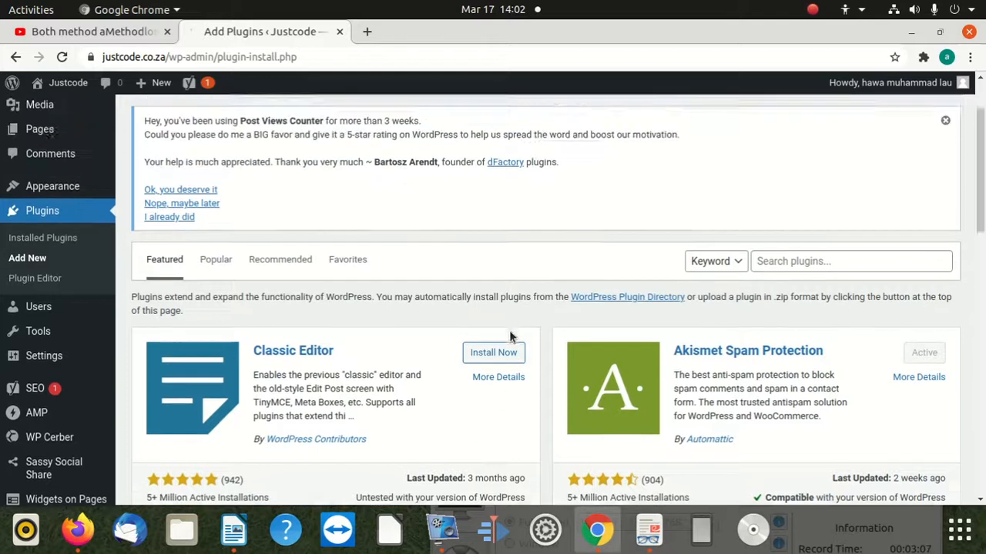
left_click(800, 319)
type("Wp Facebook")
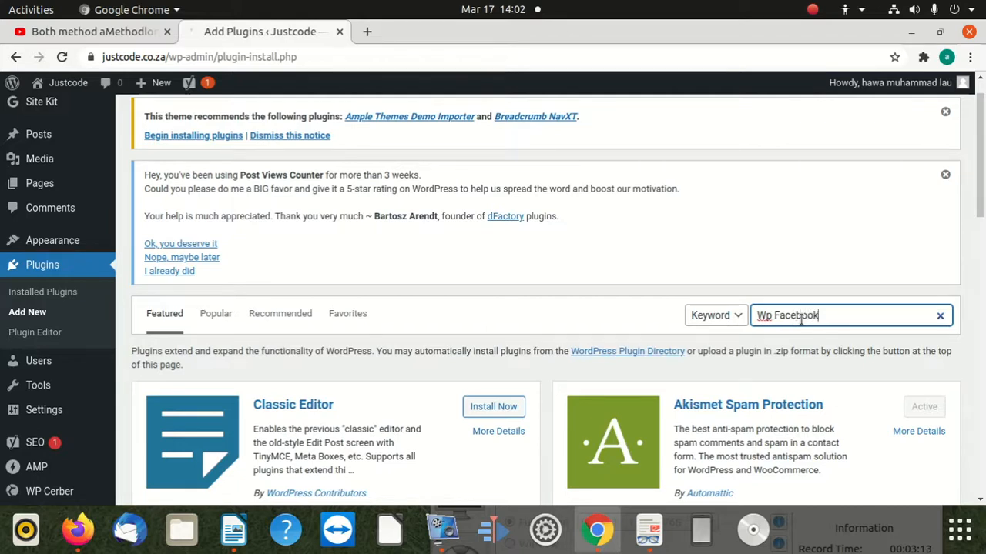
type(" Comments")
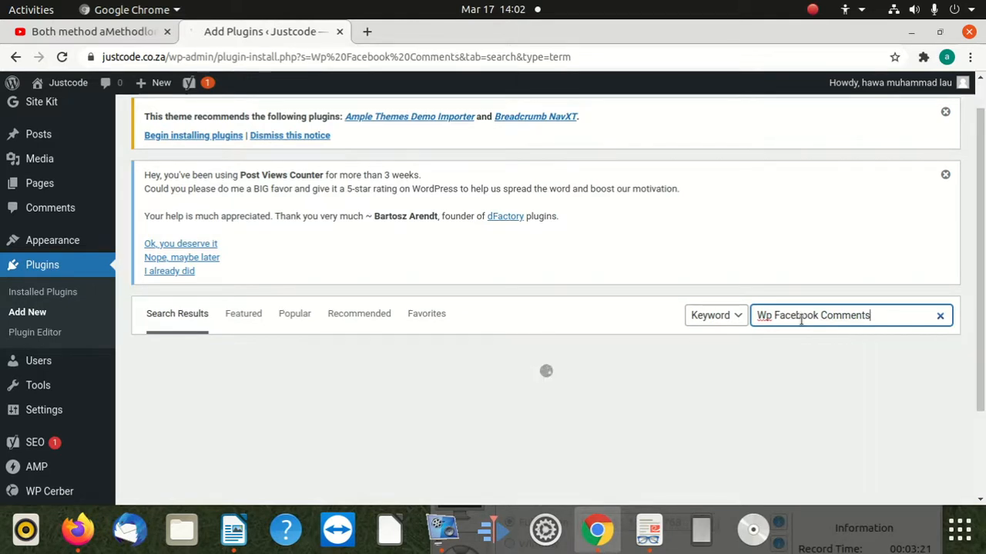
scroll(578, 338, "down", 3)
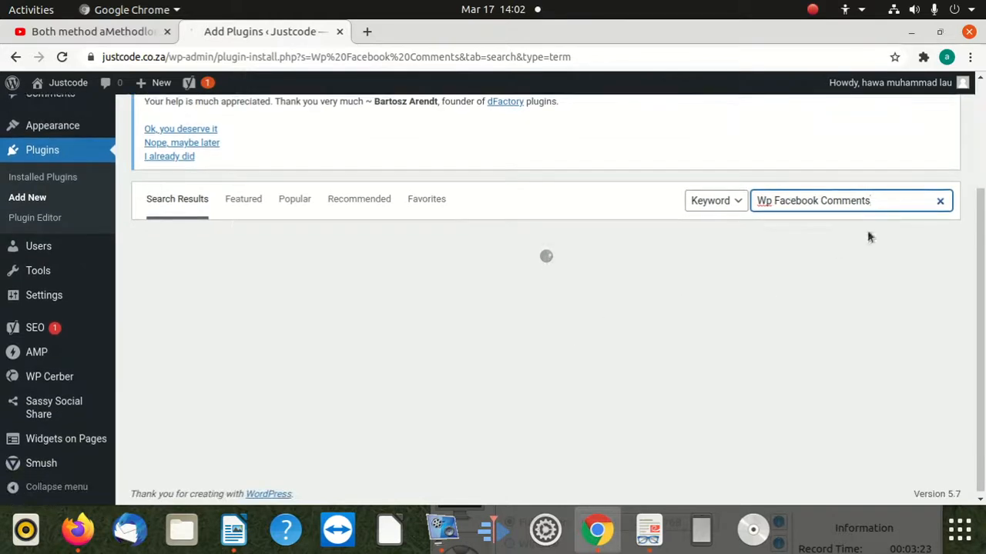
key("BackSpace")
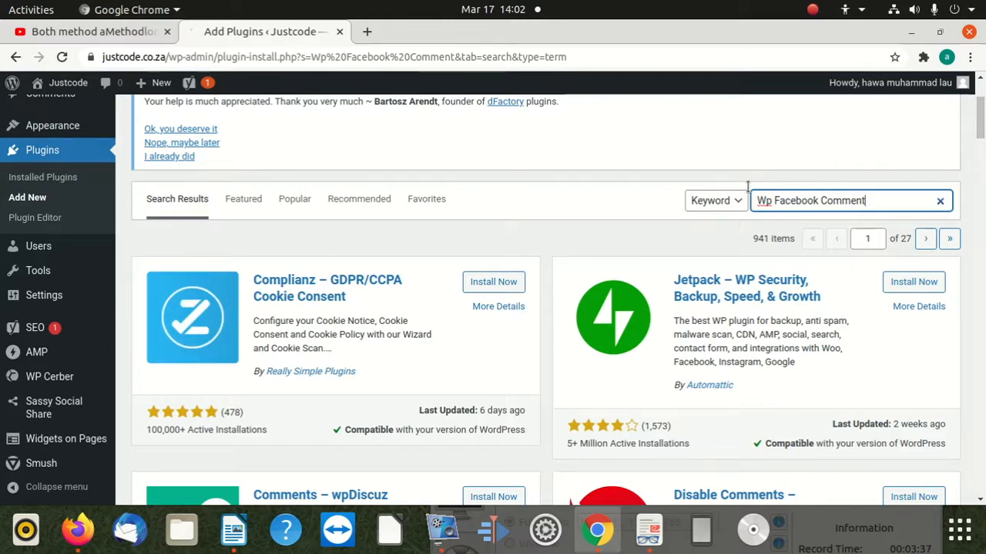
Look through the "Wp Facebook Comment" search results for the Facebook comments plugin by GenialSouls.
scroll(791, 314, "down", 4)
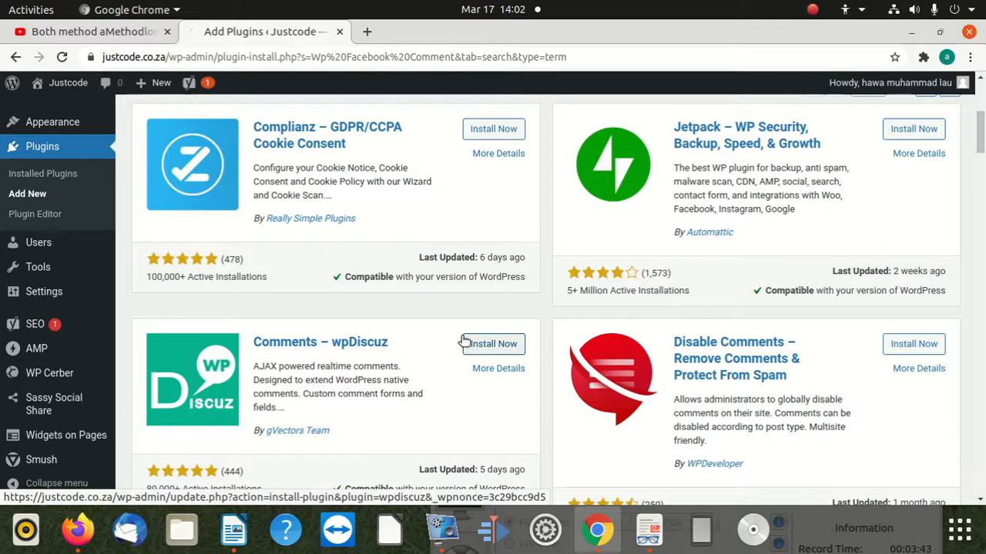
scroll(452, 336, "down", 4)
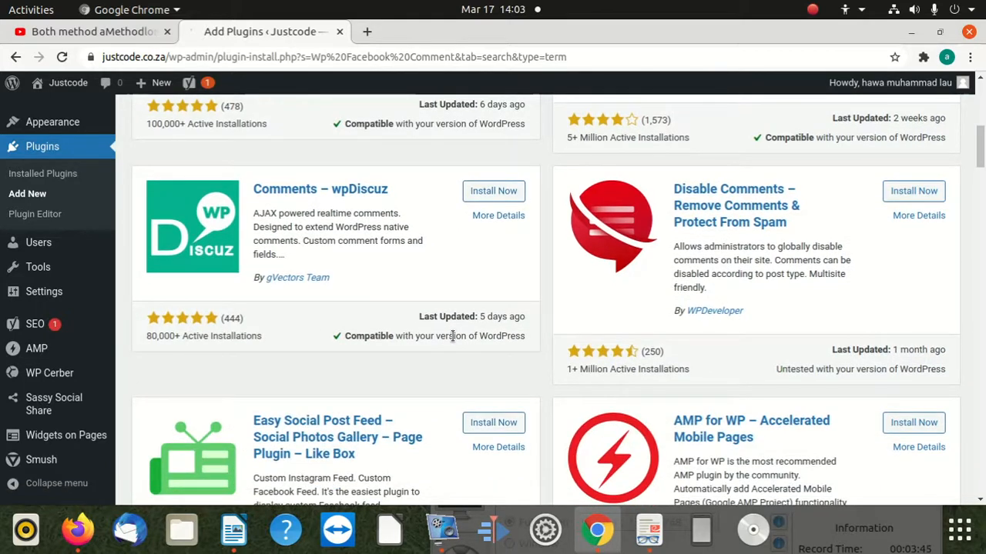
scroll(452, 336, "down", 2)
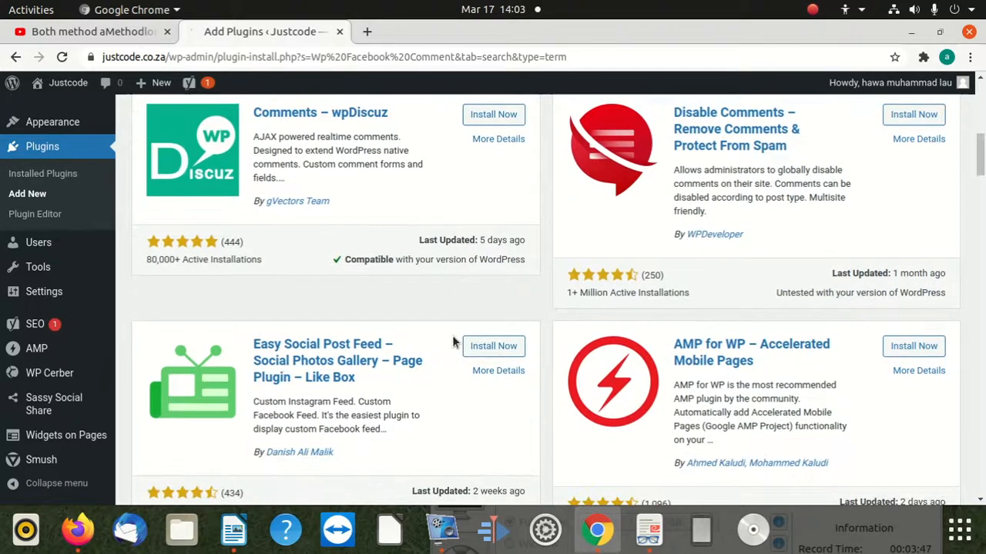
scroll(453, 337, "down", 3)
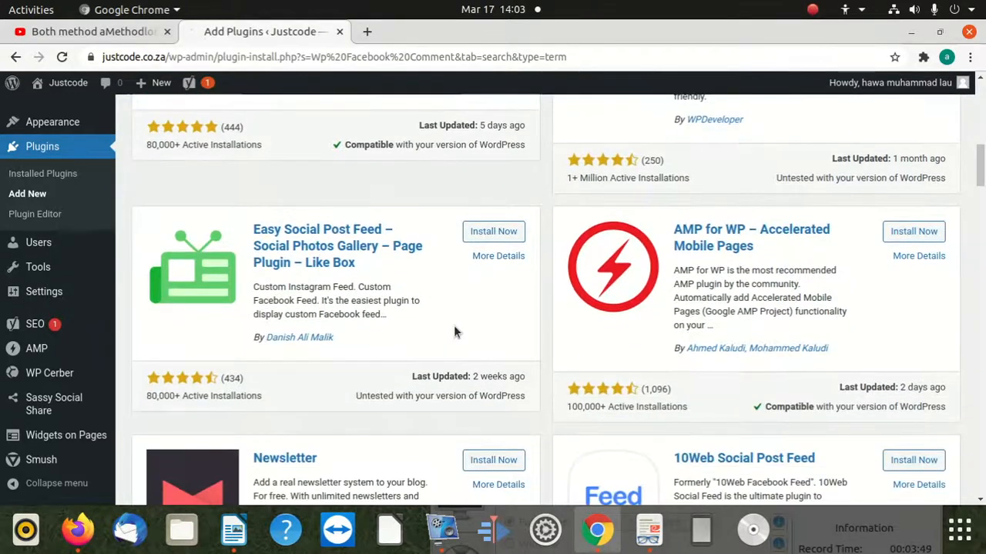
scroll(453, 332, "down", 5)
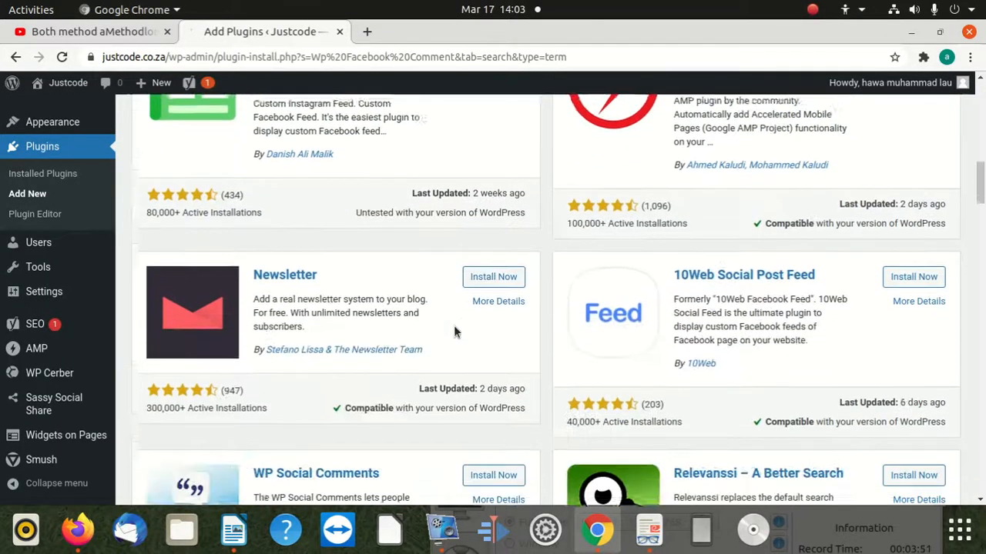
scroll(440, 310, "down", 5)
scroll(436, 308, "down", 6)
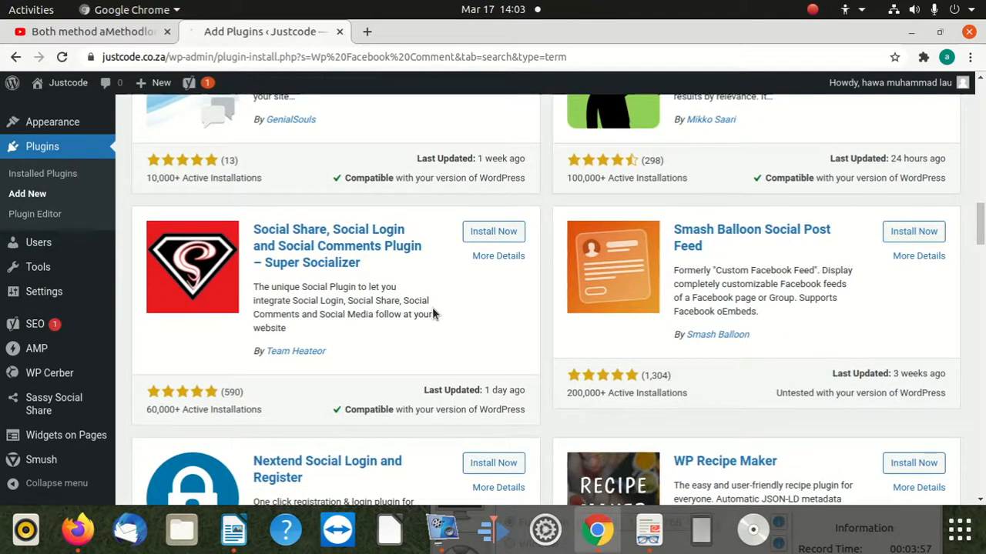
scroll(432, 307, "down", 5)
scroll(432, 307, "up", 2)
scroll(431, 307, "up", 20)
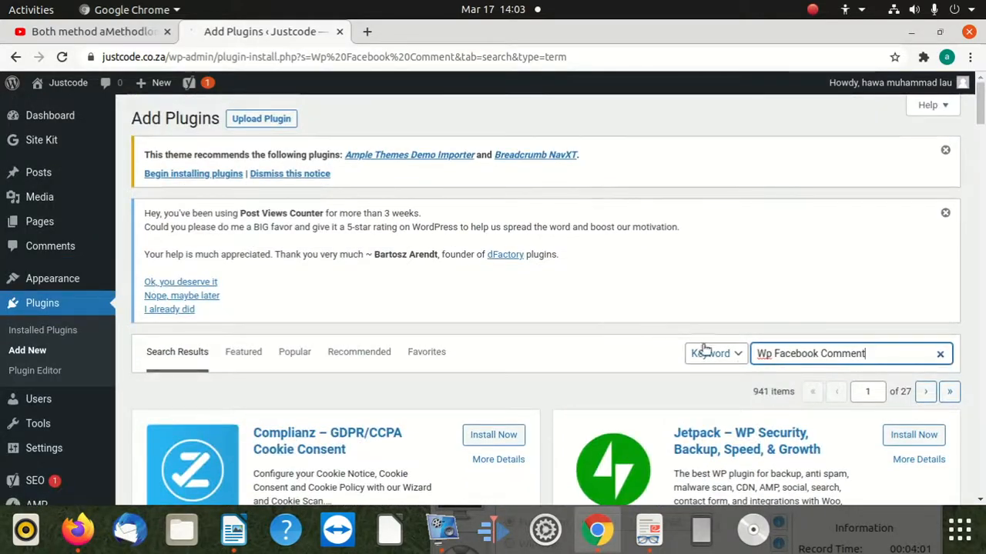
Replace the plugin search term with "WP Facebook Comments by G" and check the new results.
left_click(764, 353)
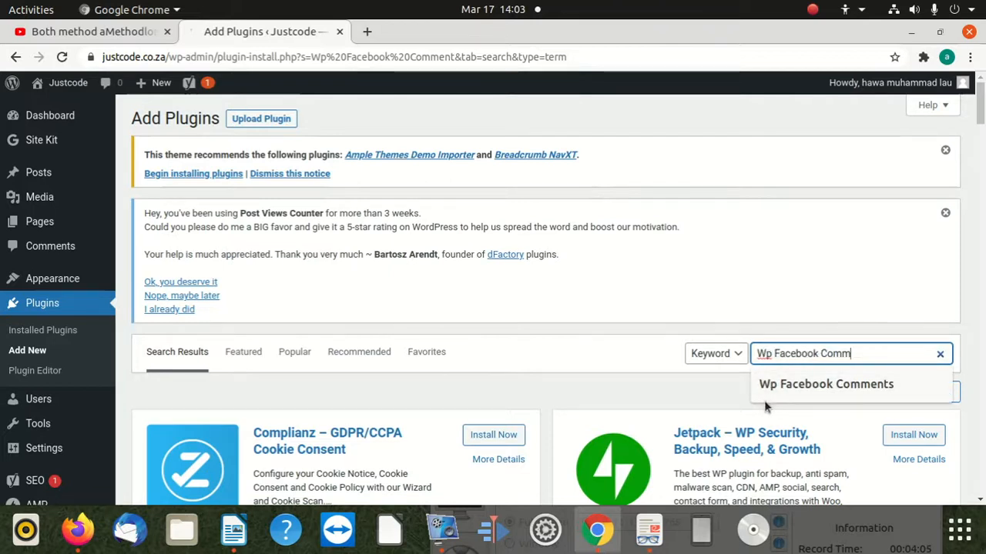
key("BackSpace")
key("BackSpace")
key("BackSpace")
key("BackSpace")
key("BackSpace")
key("BackSpace")
key("BackSpace")
key("BackSpace")
key("BackSpace")
key("BackSpace")
key("BackSpace")
key("BackSpace")
key("BackSpace")
key("BackSpace")
key("BackSpace")
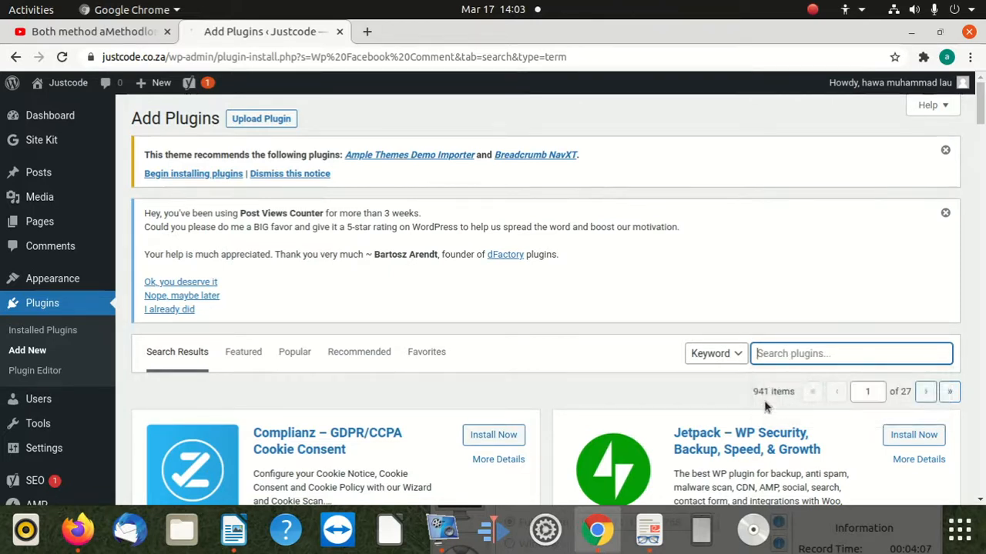
type("WP Face")
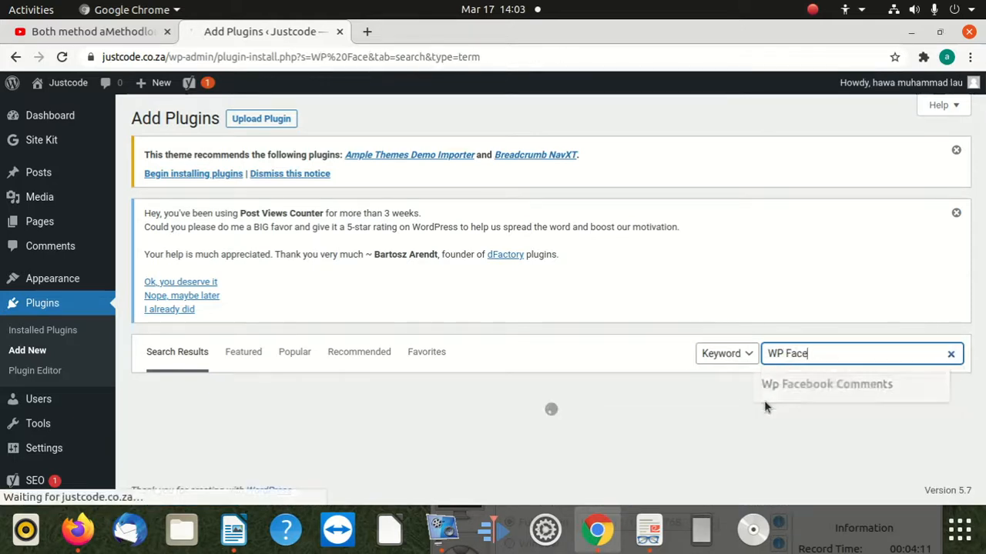
type("book ")
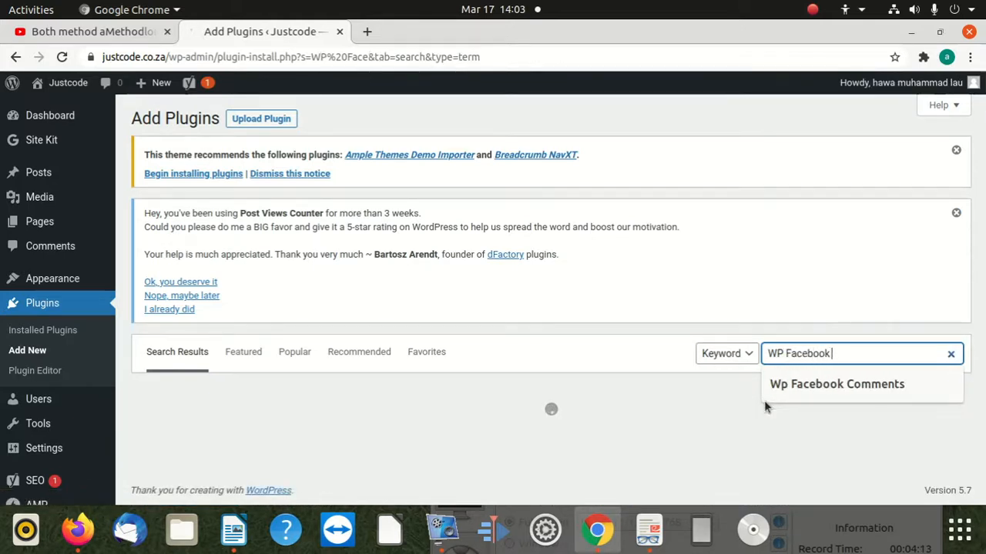
type("Commenst")
key("BackSpace")
key("BackSpace")
key("BackSpace")
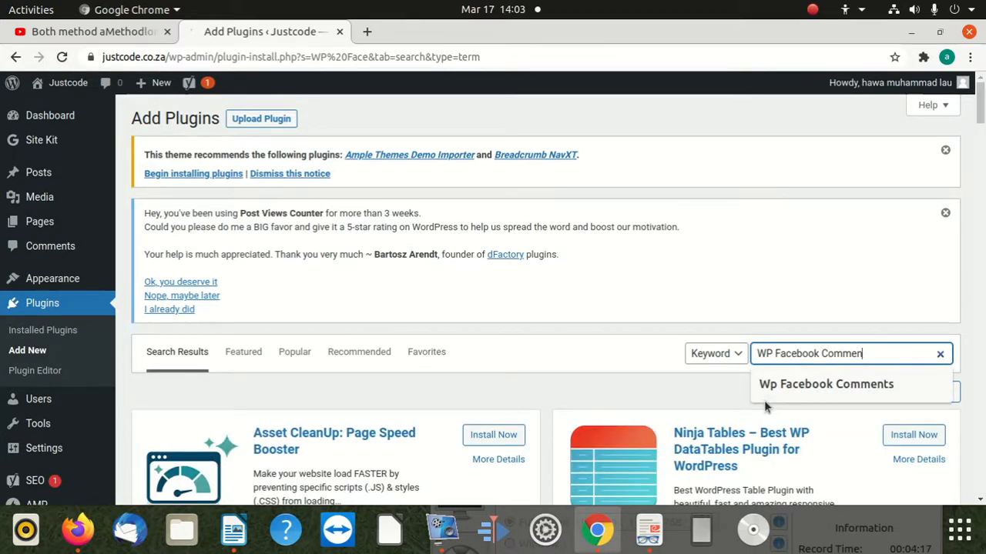
type("ts b")
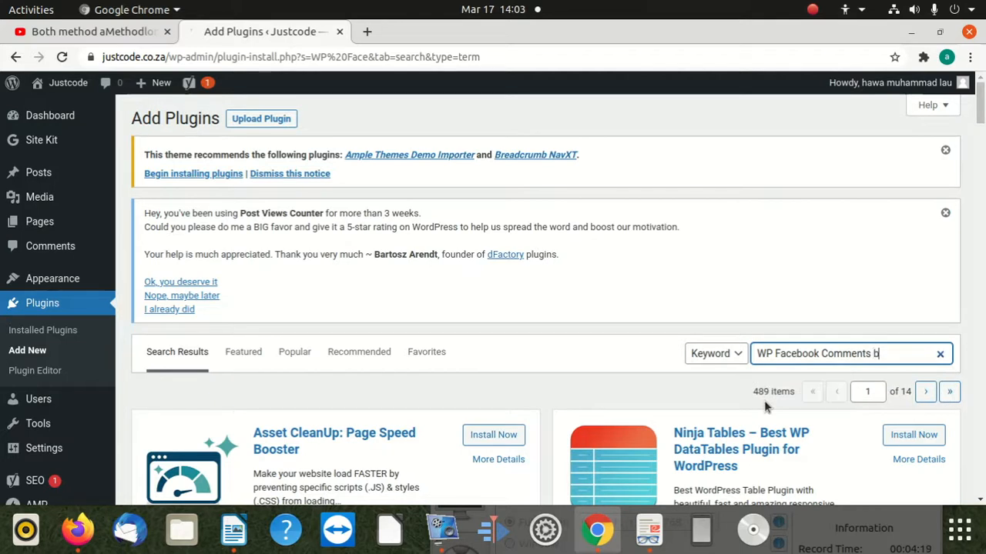
type("y G")
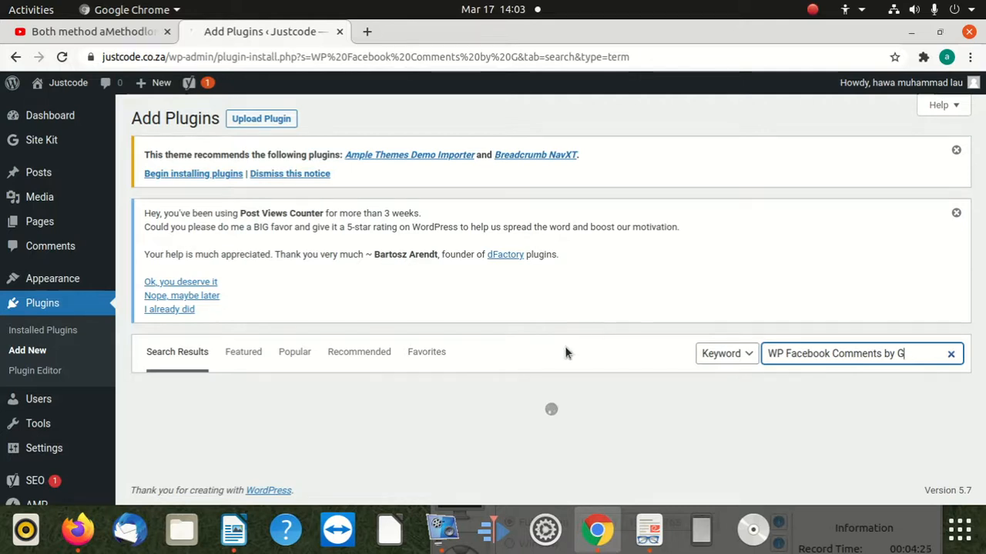
scroll(481, 357, "down", 5)
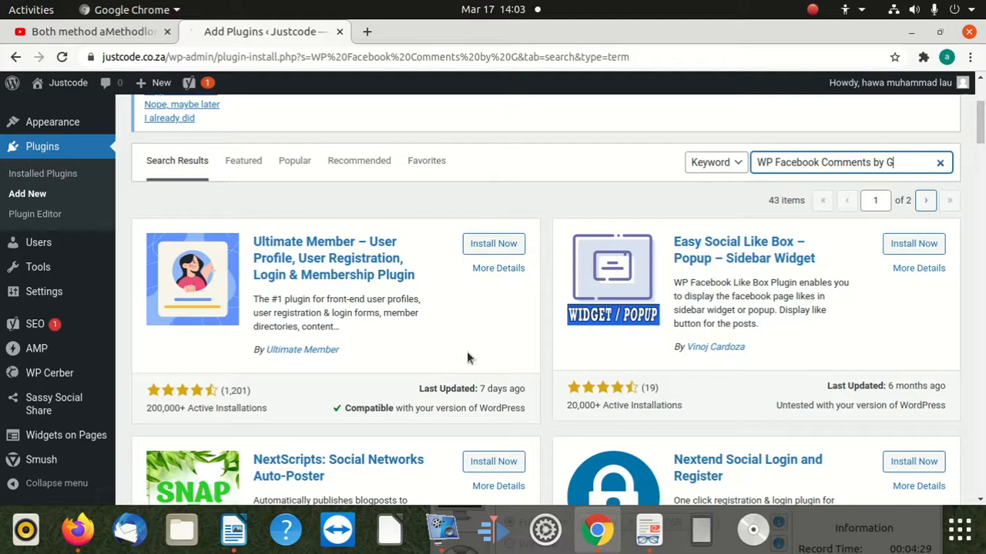
Look through the "WP Facebook Comments by G" search results for the GenialSouls plugin.
scroll(462, 353, "down", 5)
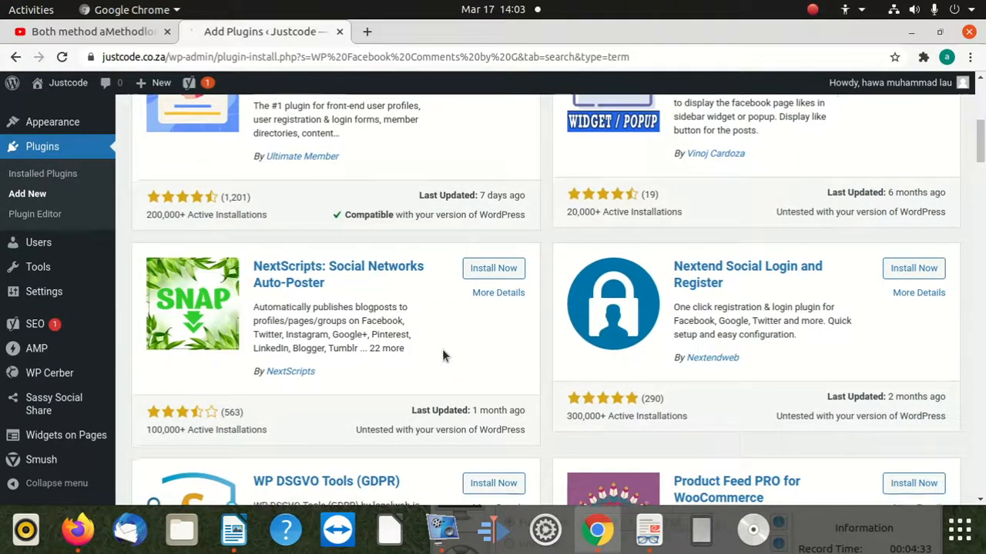
scroll(444, 353, "down", 10)
scroll(432, 360, "down", 10)
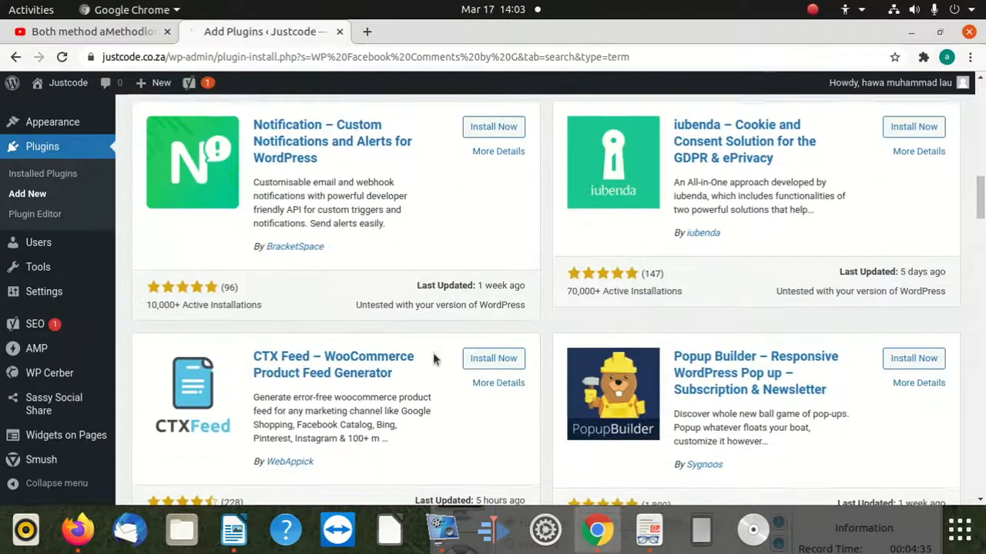
scroll(425, 365, "down", 5)
scroll(422, 365, "down", 6)
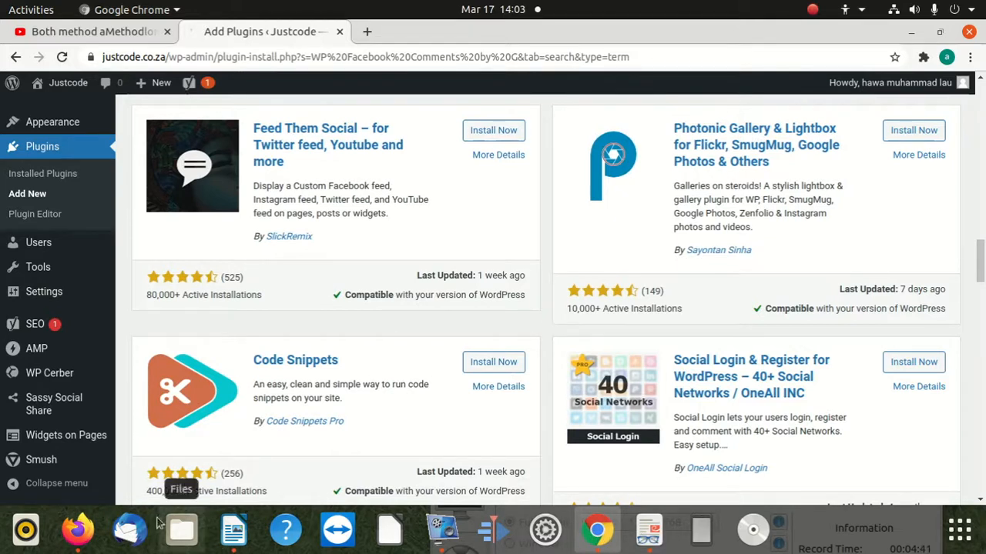
Switch to Firefox and copy the author text of WP Facebook Comments from the Googleboy news plugin list.
left_click(78, 530)
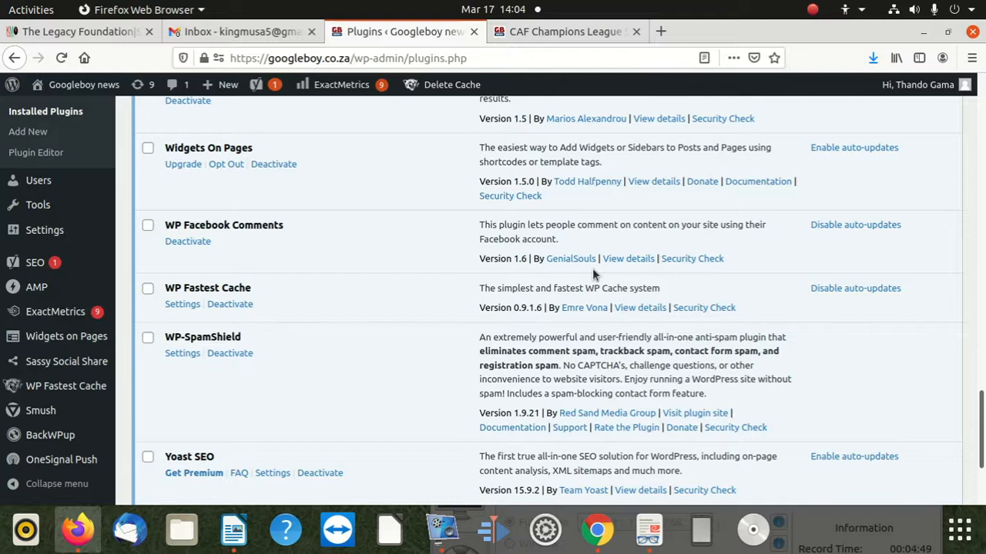
left_click_drag(592, 268, 530, 261)
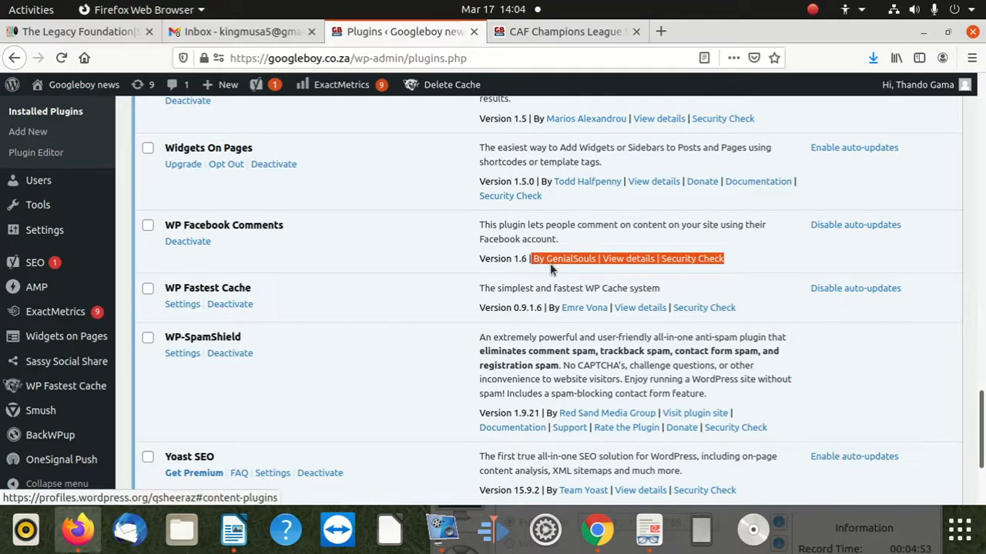
right_click(562, 266)
left_click(584, 403)
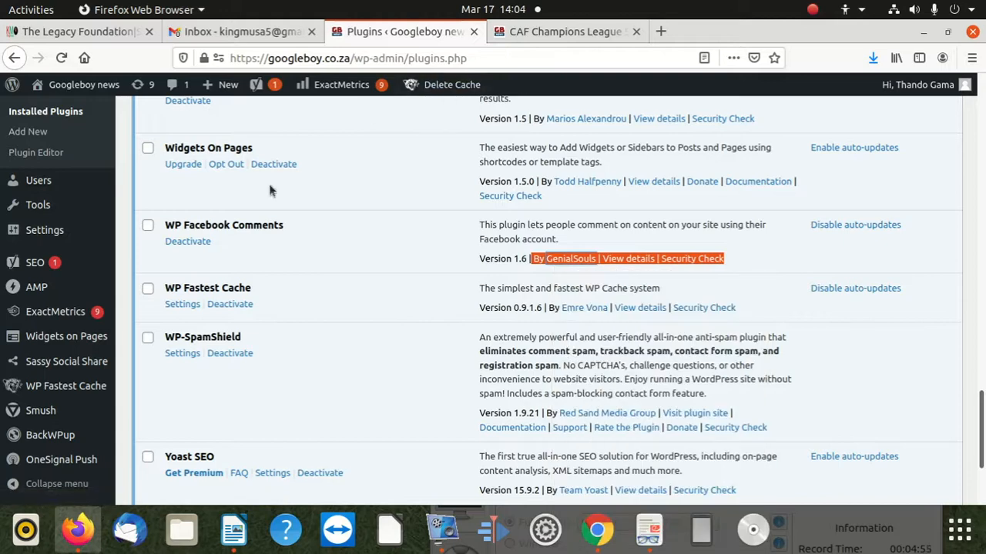
Return to Chrome and search Justcode's plugin directory for "WP Facebook Comments By GenialSouls", pasting the copied author and trimming the extra text.
left_click(594, 529)
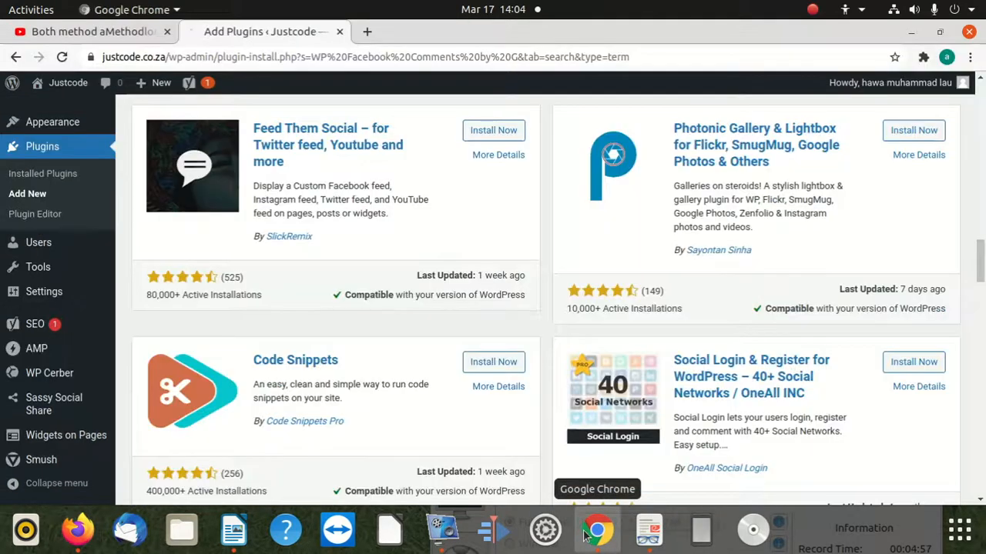
scroll(589, 223, "down", 5)
scroll(594, 216, "up", 10)
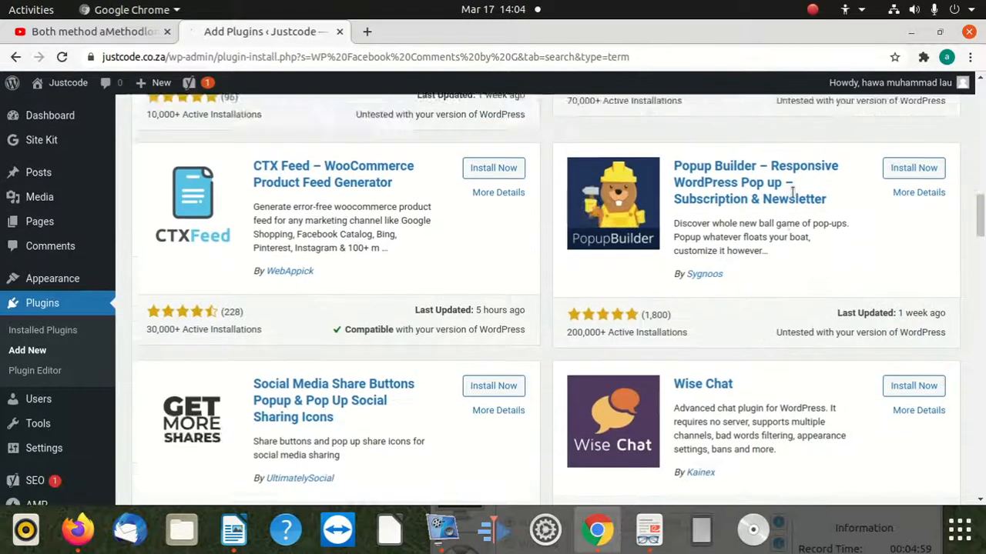
scroll(687, 225, "up", 3)
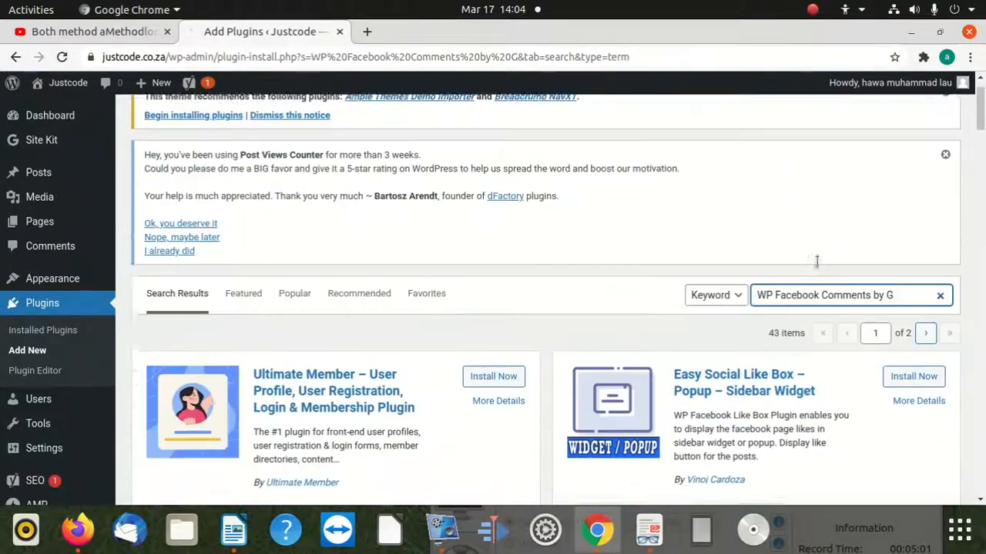
key("BackSpace")
key("BackSpace")
key("BackSpace")
key("BackSpace")
key("ctrl+v")
key("BackSpace")
key("BackSpace")
key("BackSpace")
key("BackSpace")
key("BackSpace")
key("BackSpace")
key("BackSpace")
key("BackSpace")
key("BackSpace")
key("BackSpace")
key("BackSpace")
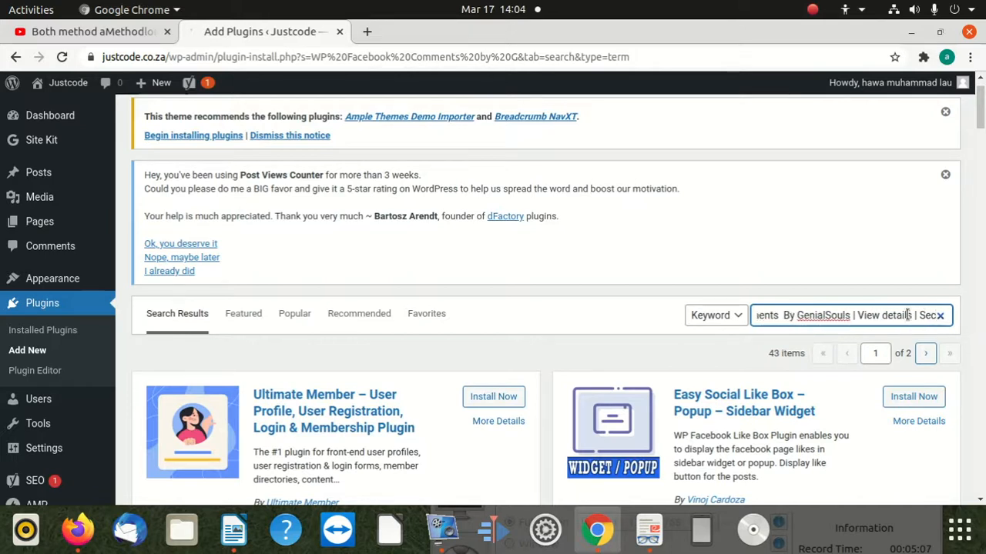
key("BackSpace")
key("BackSpace")
key("BackSpace")
key("BackSpace")
key("BackSpace")
key("BackSpace")
key("BackSpace")
key("BackSpace")
key("BackSpace")
key("BackSpace")
key("BackSpace")
key("BackSpace")
key("BackSpace")
key("BackSpace")
key("BackSpace")
key("BackSpace")
key("BackSpace")
key("BackSpace")
key("BackSpace")
key("BackSpace")
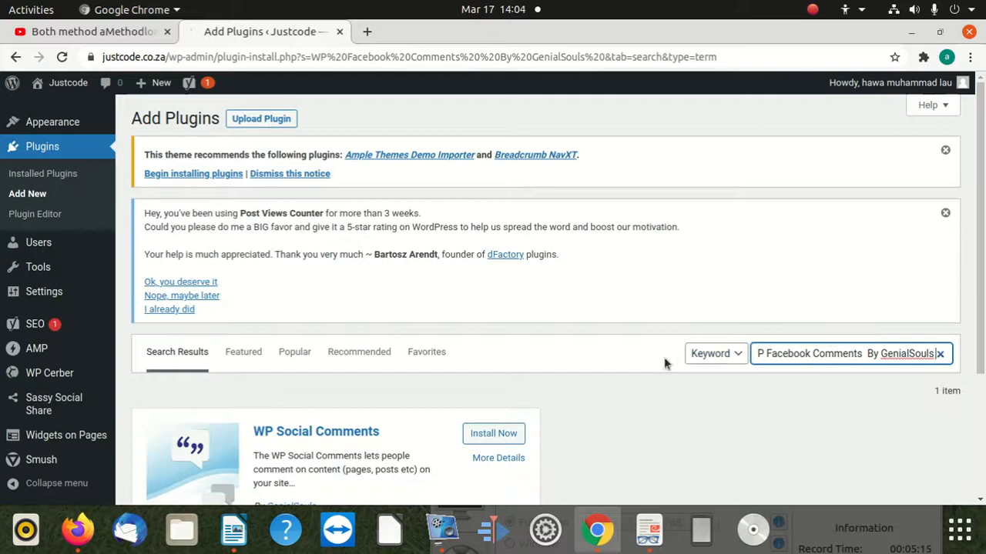
Install and activate the WP Social Comments plugin by GenialSouls on the Justcode site.
scroll(459, 431, "down", 3)
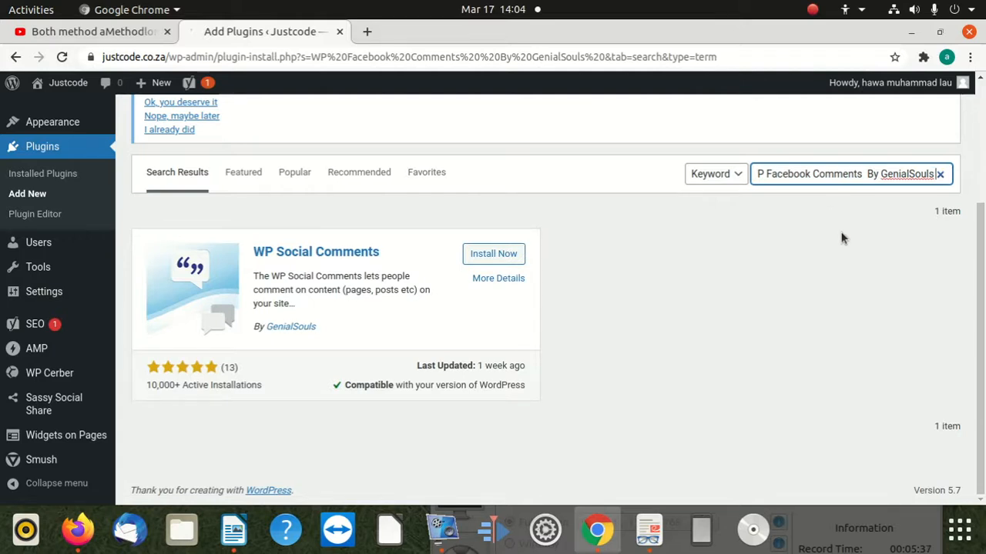
left_click(498, 255)
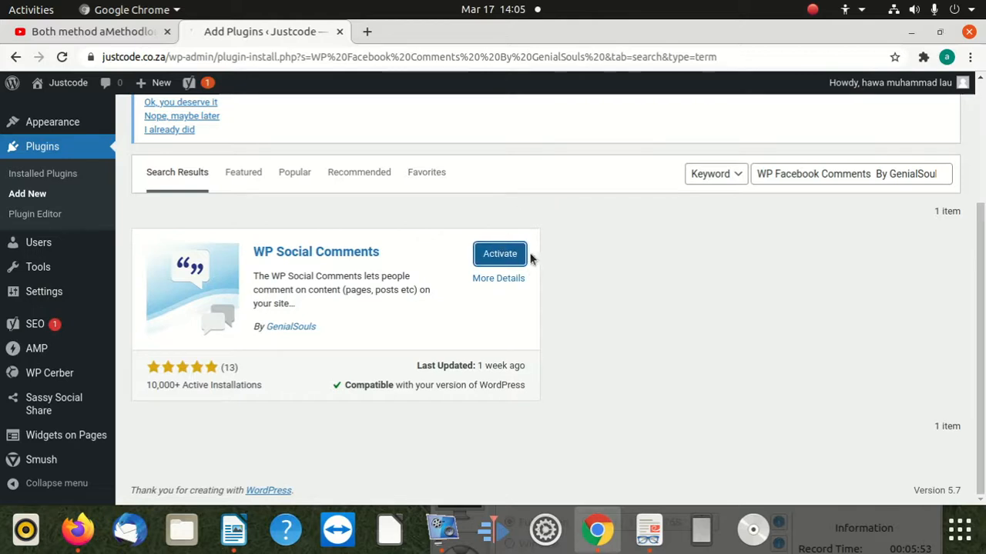
left_click(515, 258)
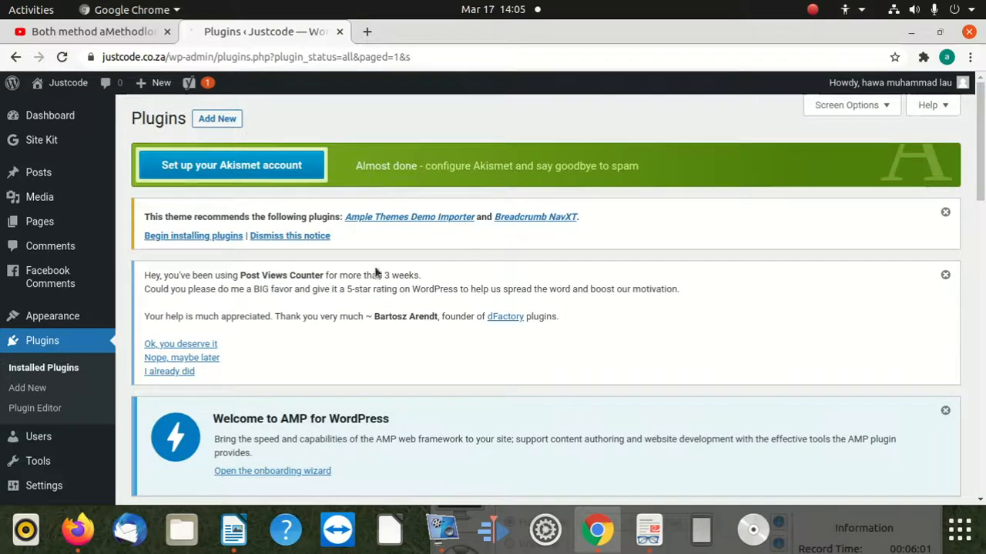
scroll(327, 339, "down", 3)
scroll(327, 339, "down", 3)
scroll(326, 323, "up", 3)
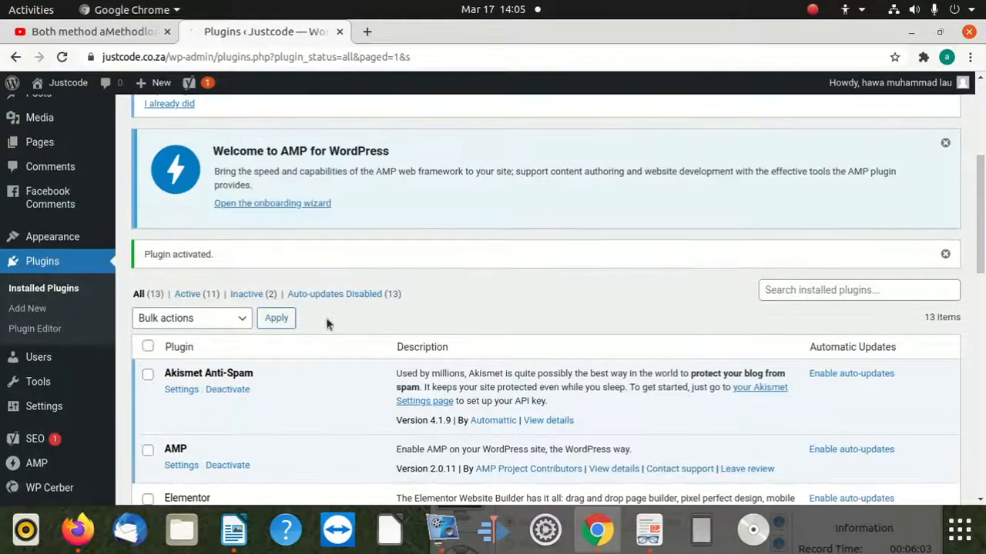
Open the public Justcode site, justcode.co.za, in a new browser tab.
left_click(366, 32)
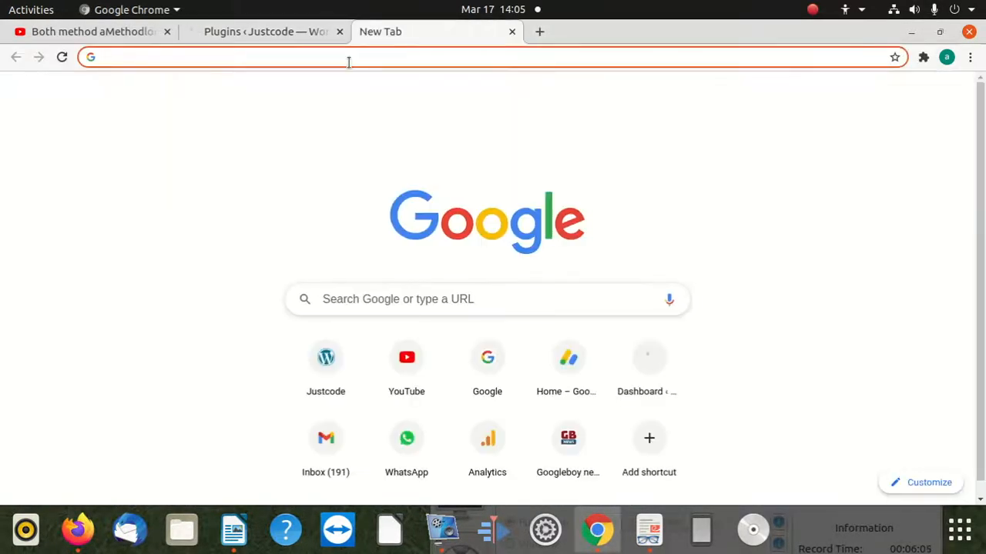
type("goo")
key("BackSpace")
key("BackSpace")
key("BackSpace")
key("BackSpace")
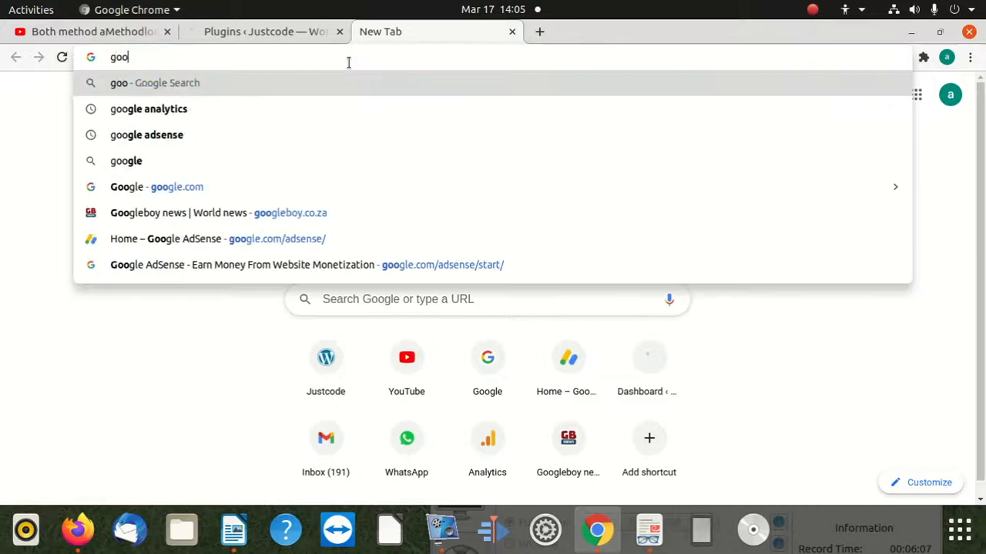
type("justcod")
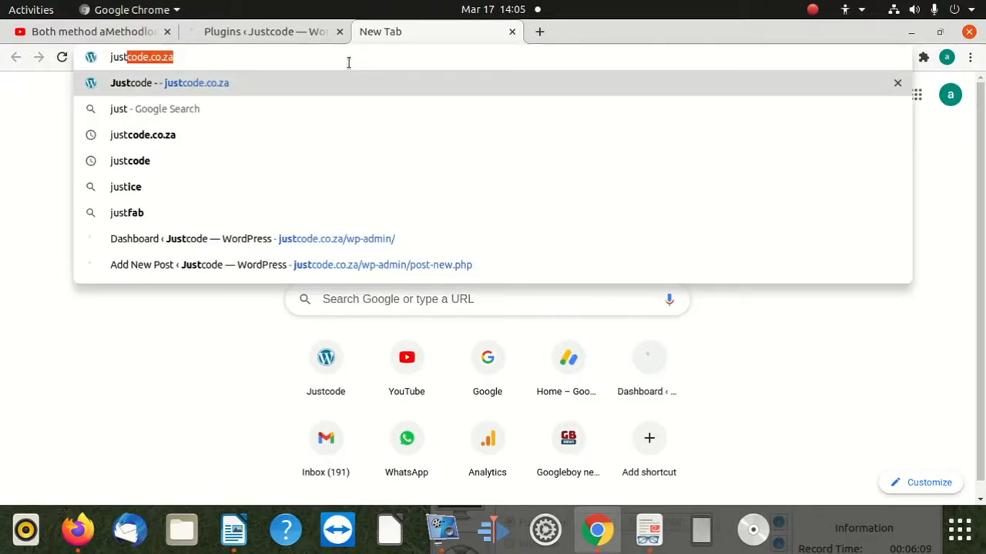
type("e")
key("Return")
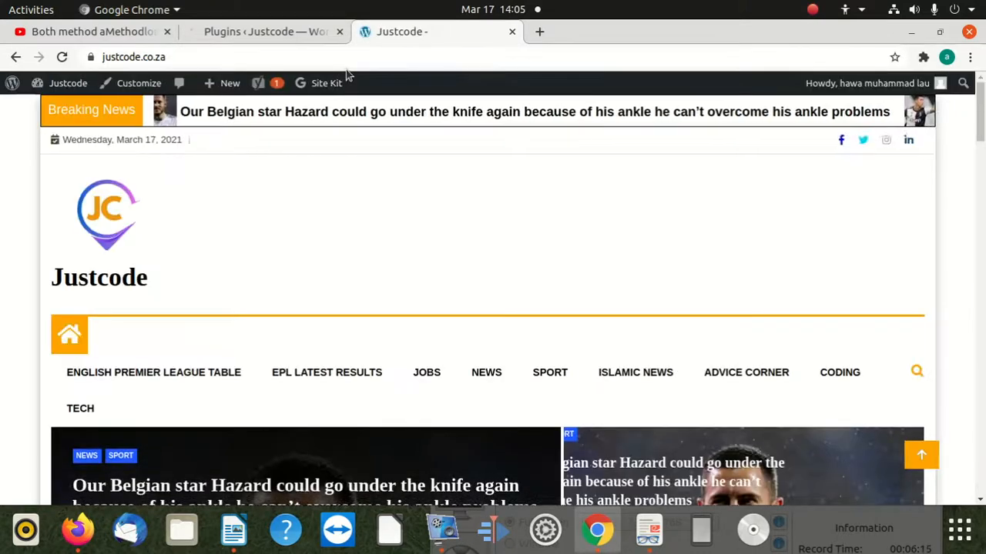
Open the Cristiano Ronaldo goal-record article from the Justcode home page, getting past the ad overlay.
scroll(583, 245, "down", 4)
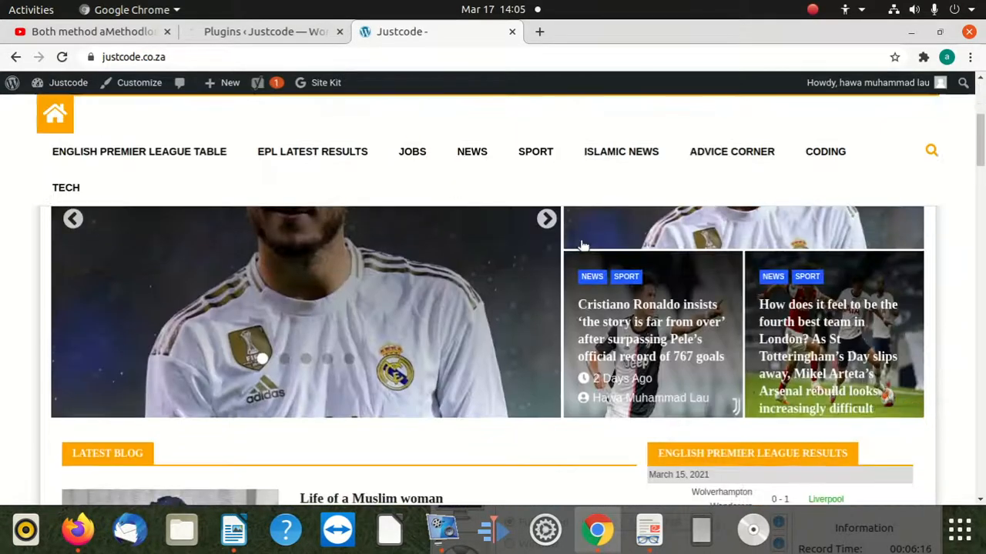
left_click(625, 313)
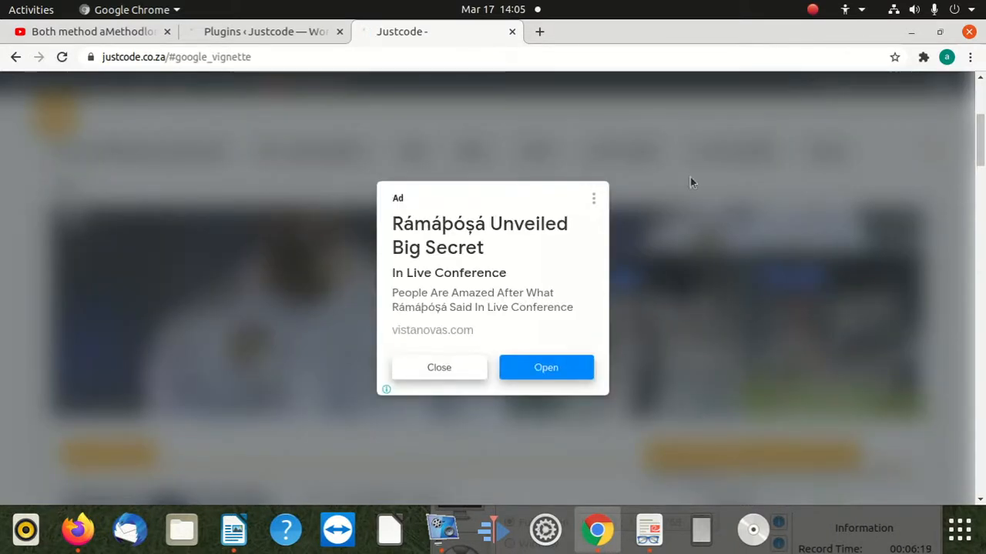
left_click(690, 179)
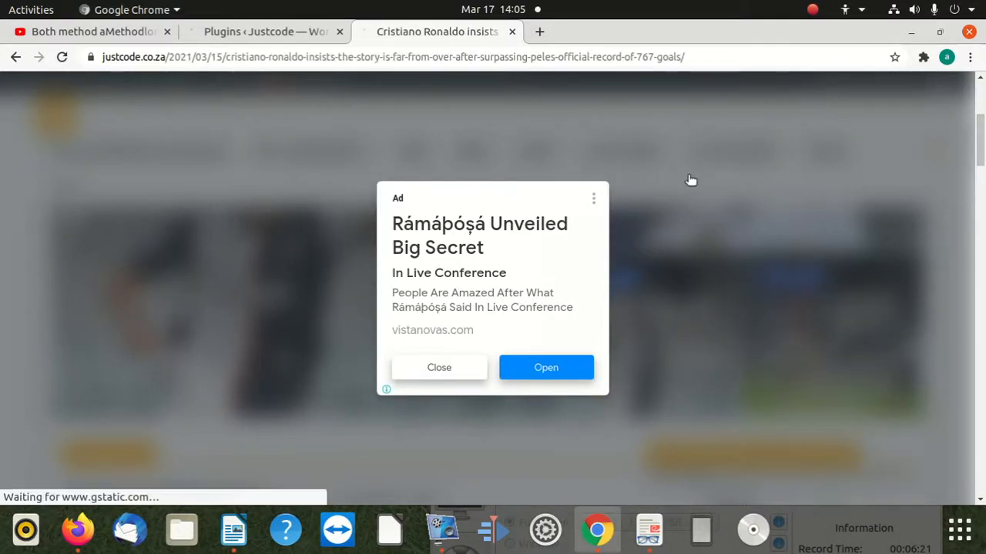
Check the end of the Ronaldo article, around its reply form, for a Facebook comments section.
scroll(397, 266, "down", 10)
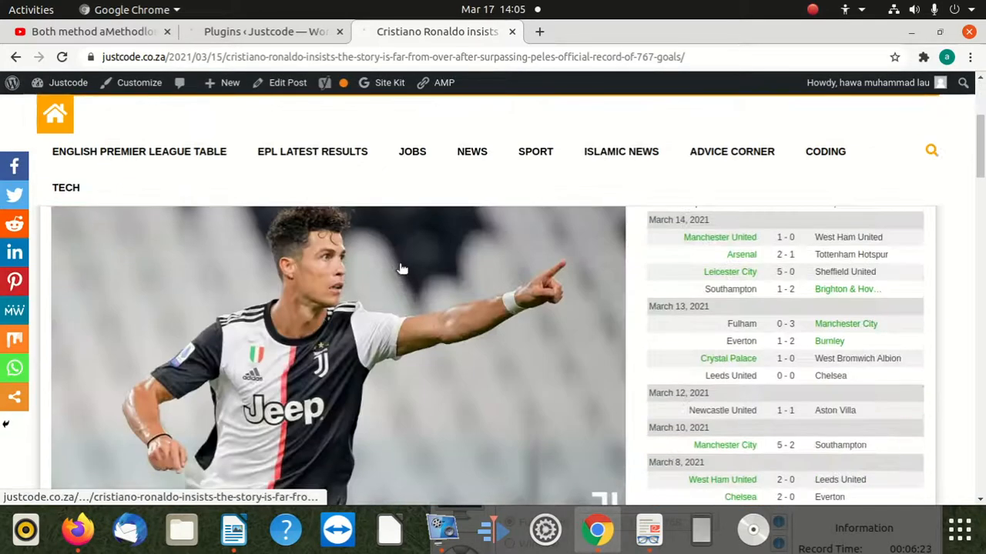
scroll(396, 266, "down", 2)
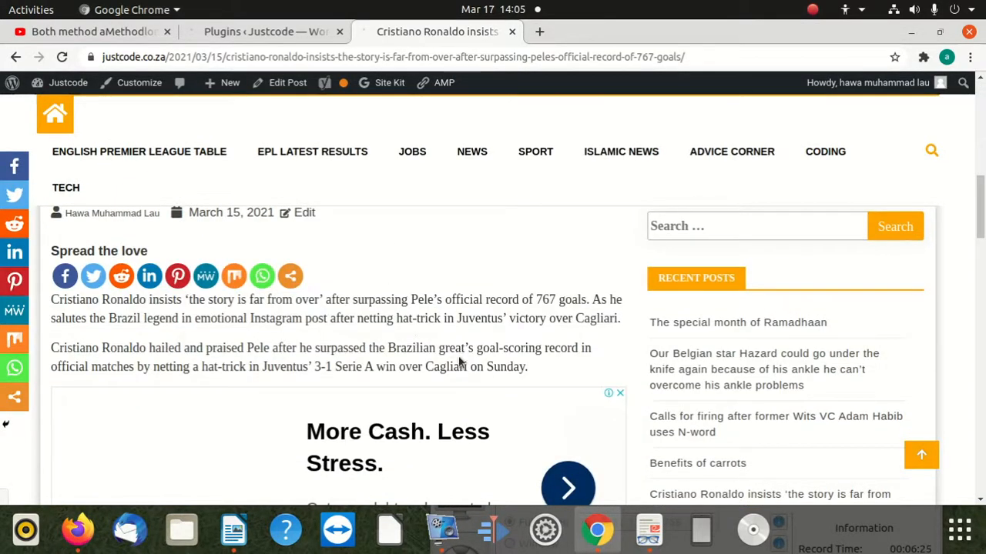
scroll(458, 363, "down", 3)
scroll(322, 326, "down", 6)
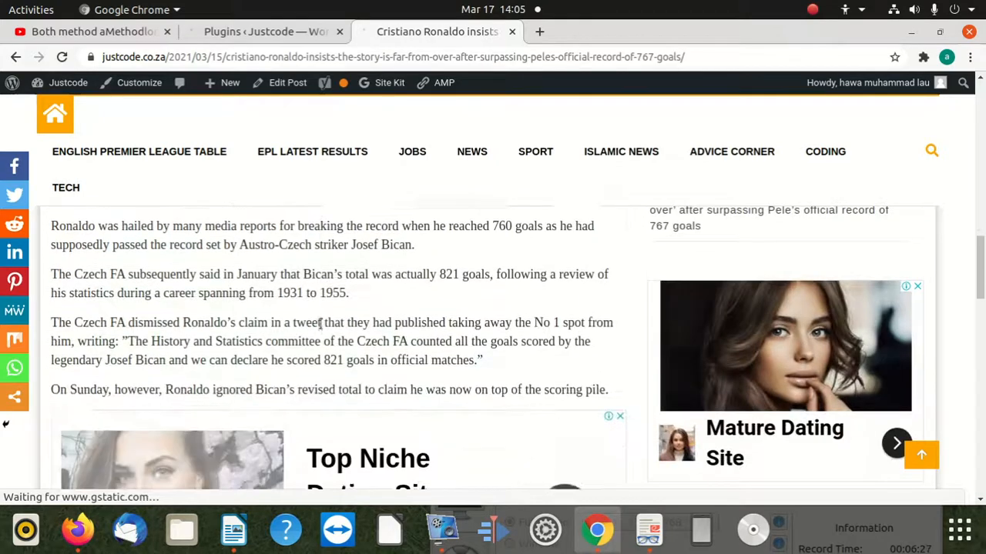
scroll(321, 331, "down", 8)
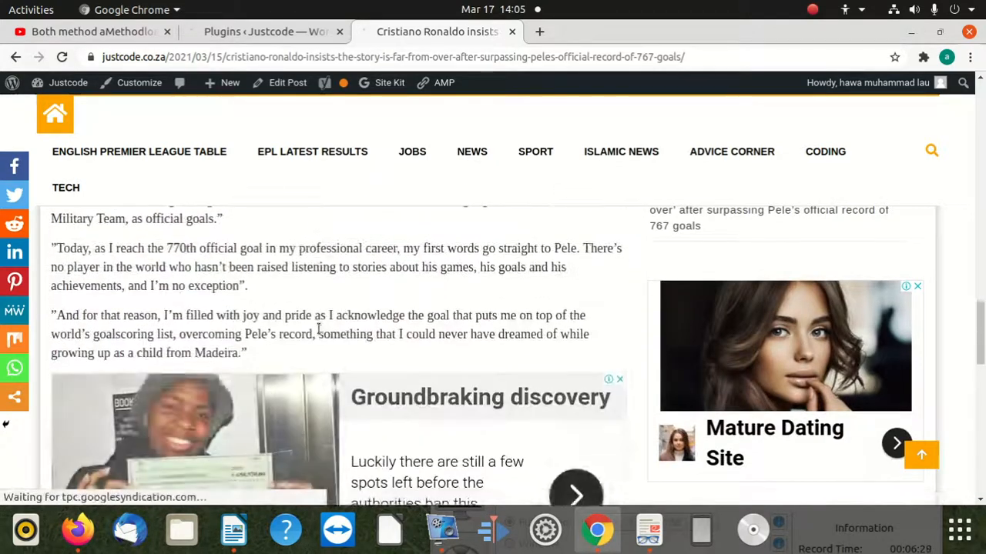
scroll(320, 337, "down", 7)
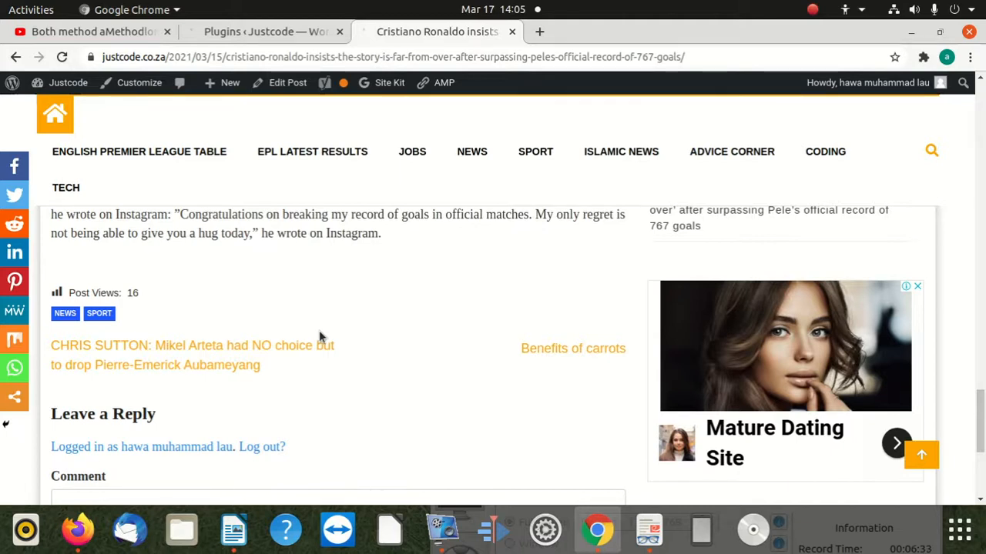
scroll(321, 337, "down", 3)
scroll(322, 337, "down", 3)
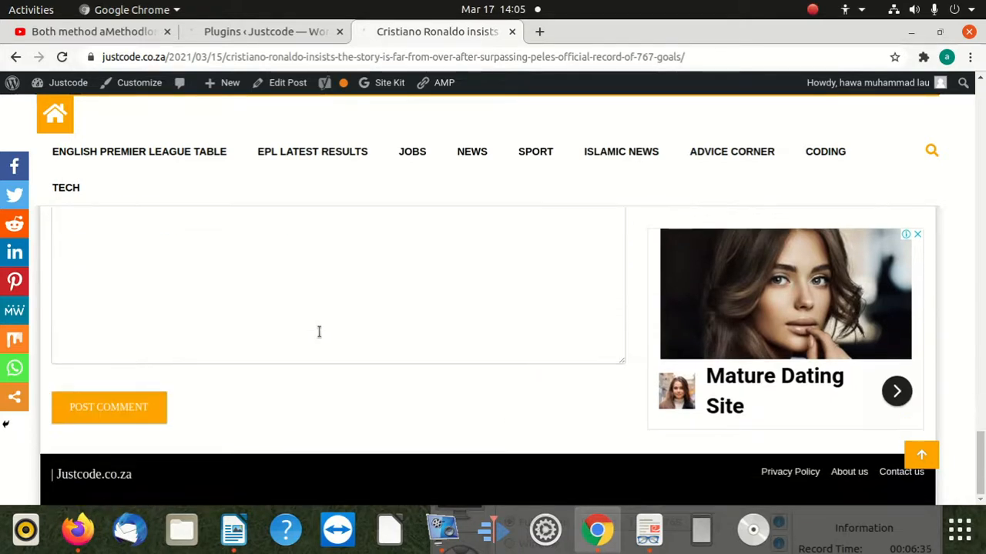
scroll(322, 337, "up", 6)
scroll(320, 335, "up", 5)
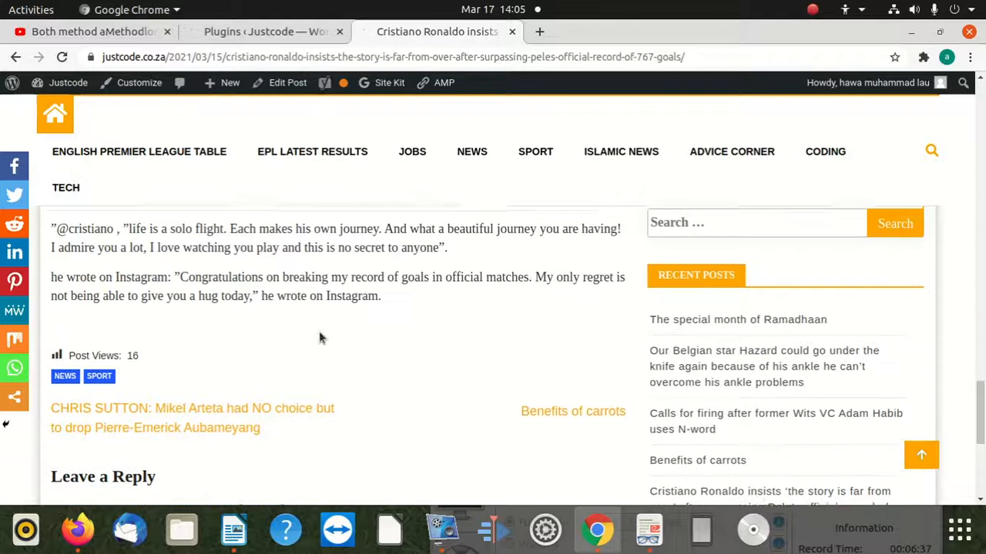
scroll(316, 336, "down", 3)
scroll(314, 336, "down", 1)
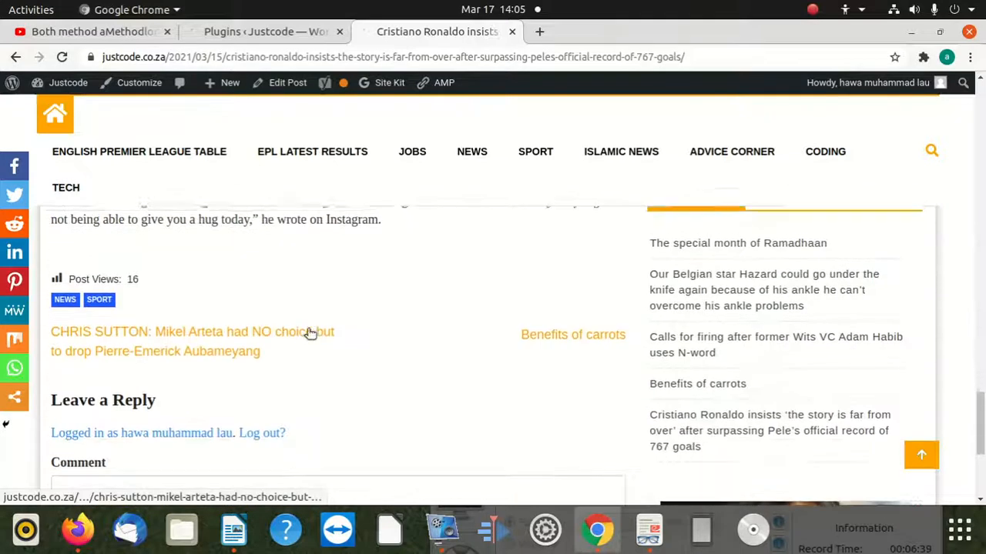
scroll(308, 335, "up", 3)
scroll(307, 333, "down", 2)
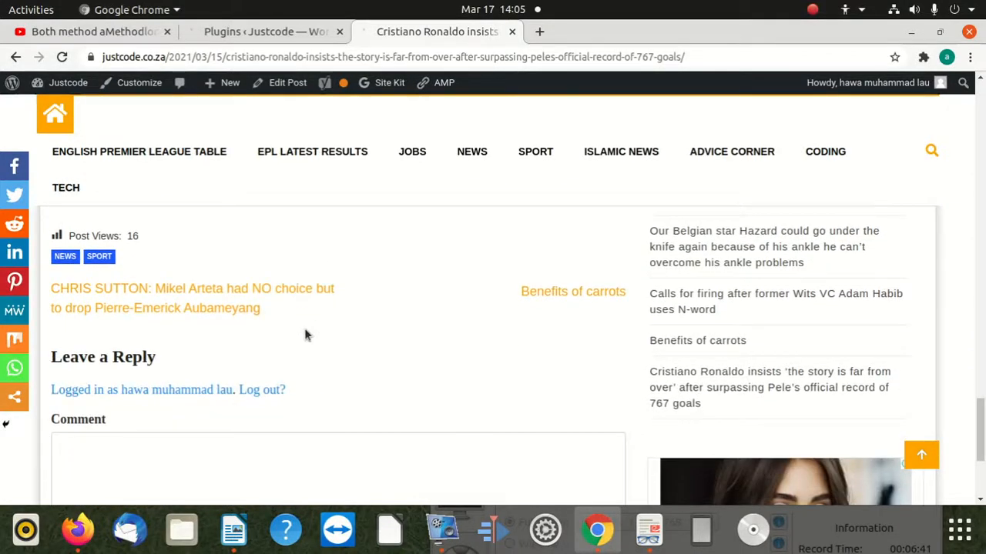
scroll(304, 329, "down", 3)
scroll(304, 326, "up", 6)
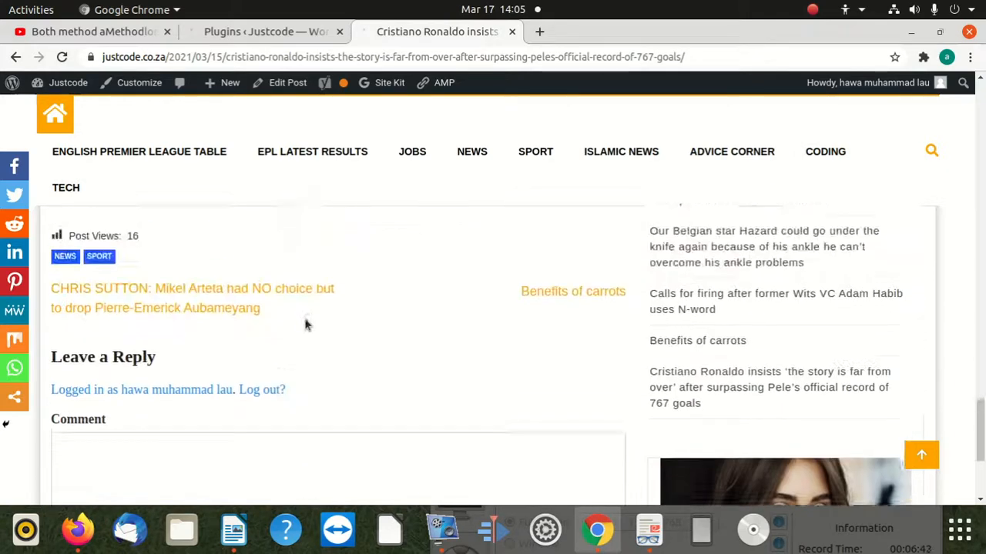
Return to the Justcode installed plugins list and check the entry for the GenialSouls WP Facebook Comments plugin.
left_click(280, 31)
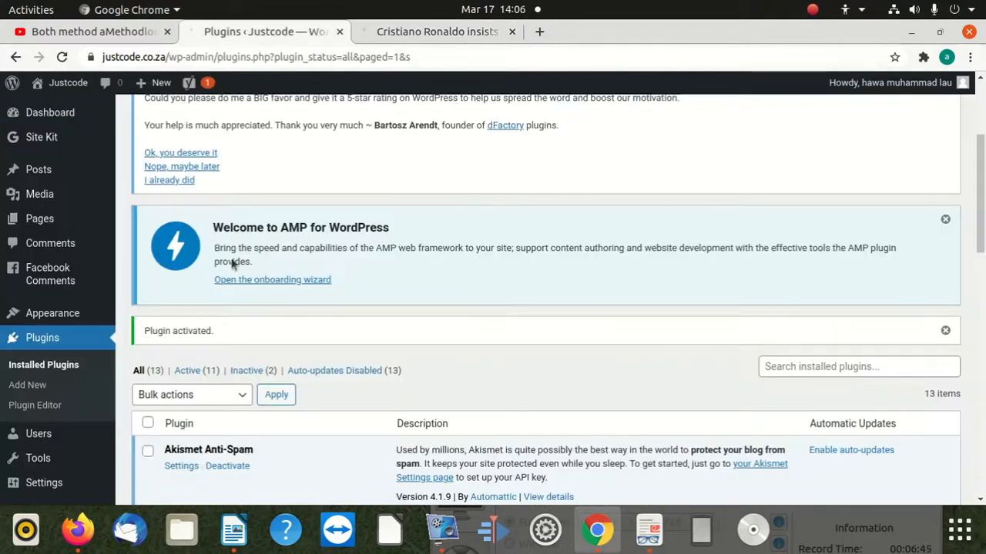
scroll(230, 291, "down", 3)
scroll(229, 285, "down", 5)
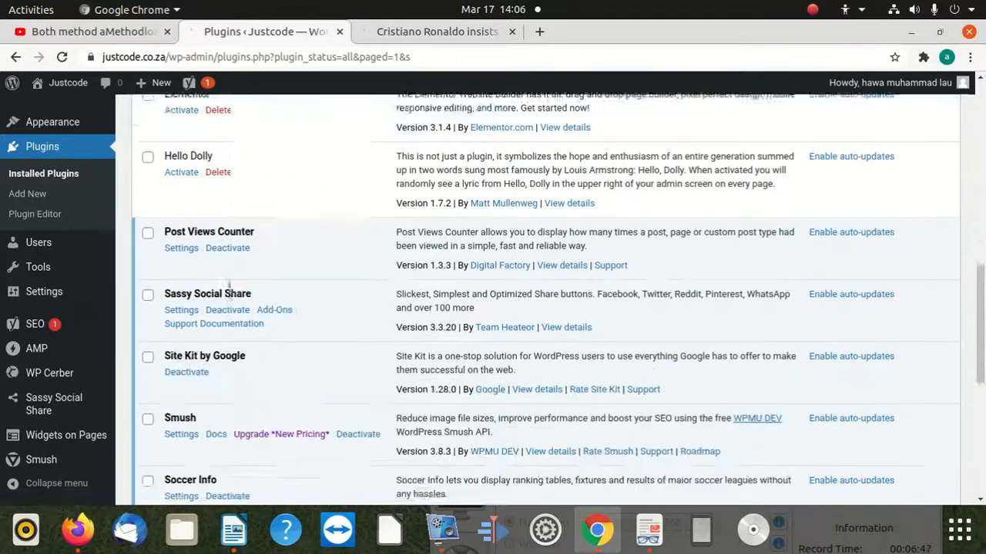
scroll(233, 326, "down", 3)
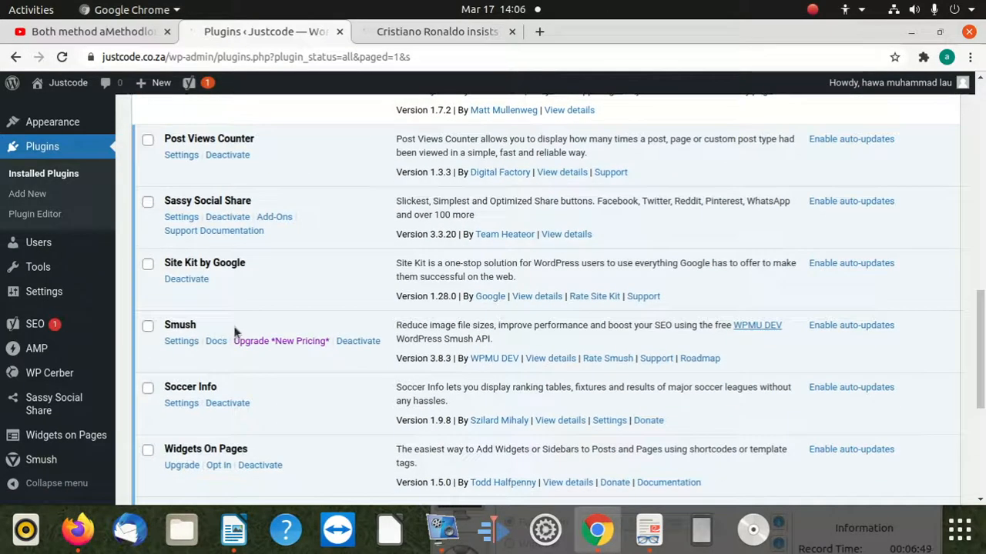
scroll(235, 329, "down", 1)
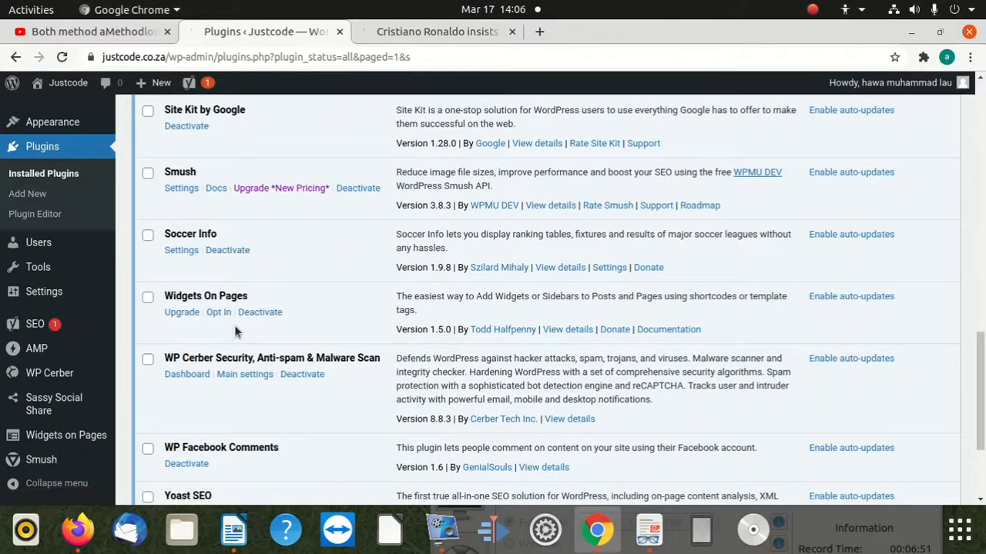
scroll(234, 325, "down", 3)
scroll(256, 289, "down", 2)
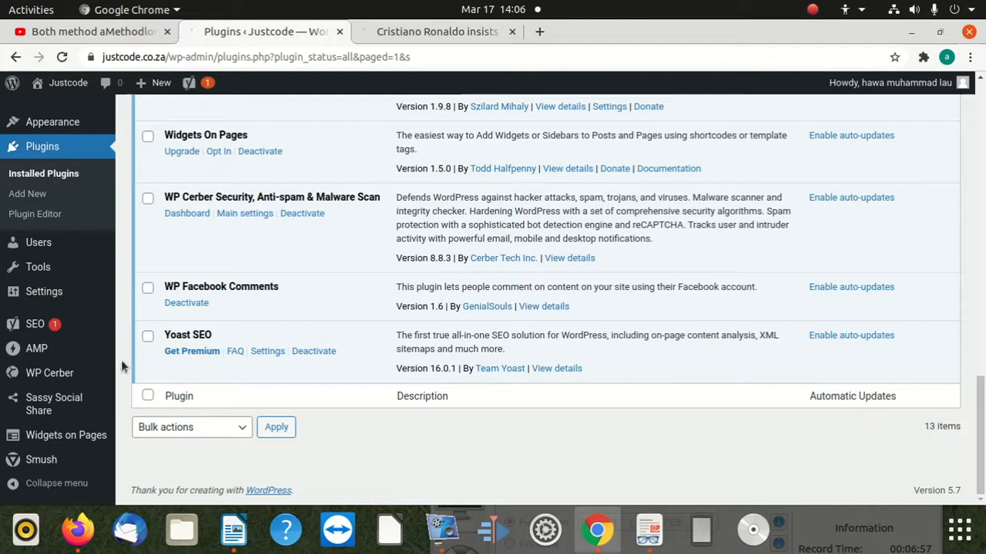
Recheck the Ronaldo article, from its reply form back up through the text, for a Facebook comments section.
left_click(402, 29)
scroll(325, 279, "down", 10)
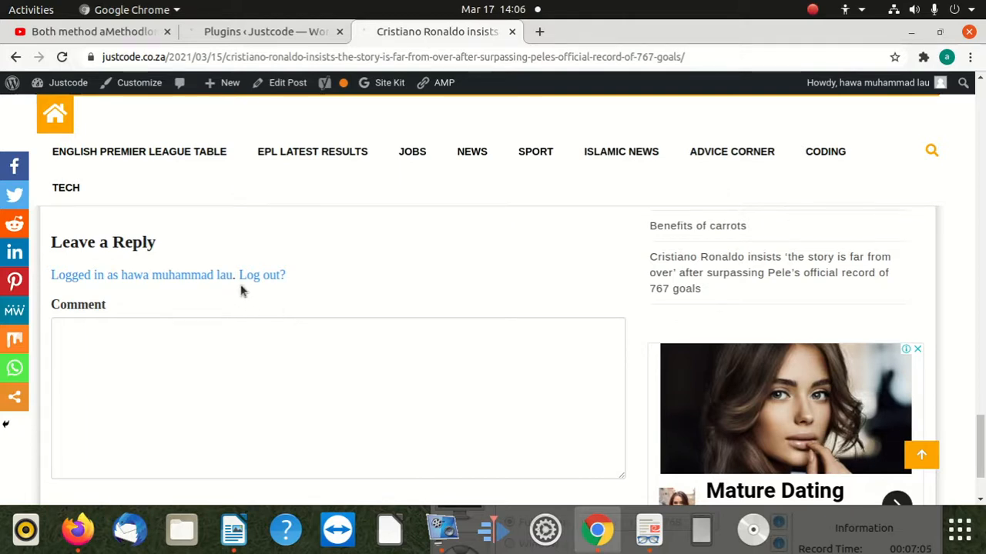
scroll(207, 280, "down", 3)
scroll(176, 298, "up", 9)
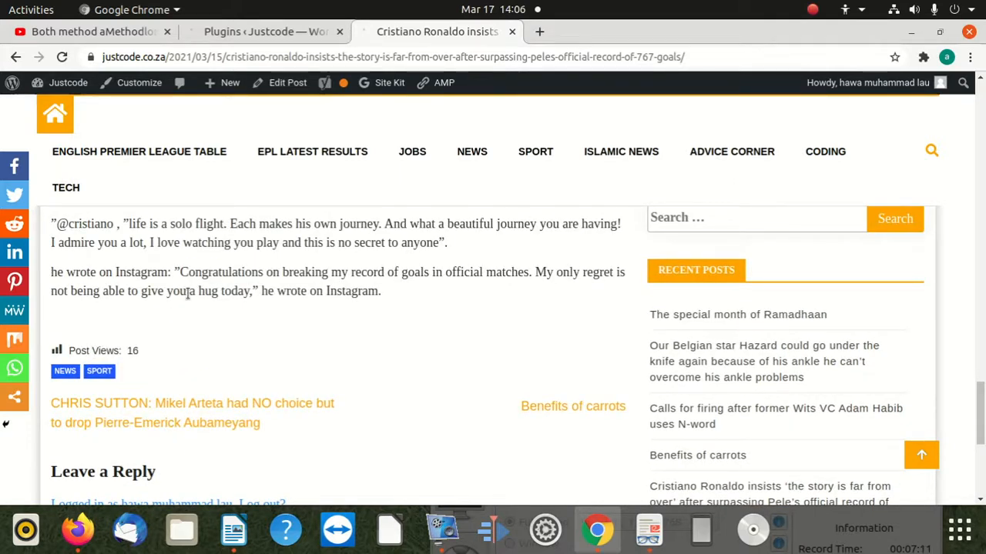
scroll(135, 331, "up", 7)
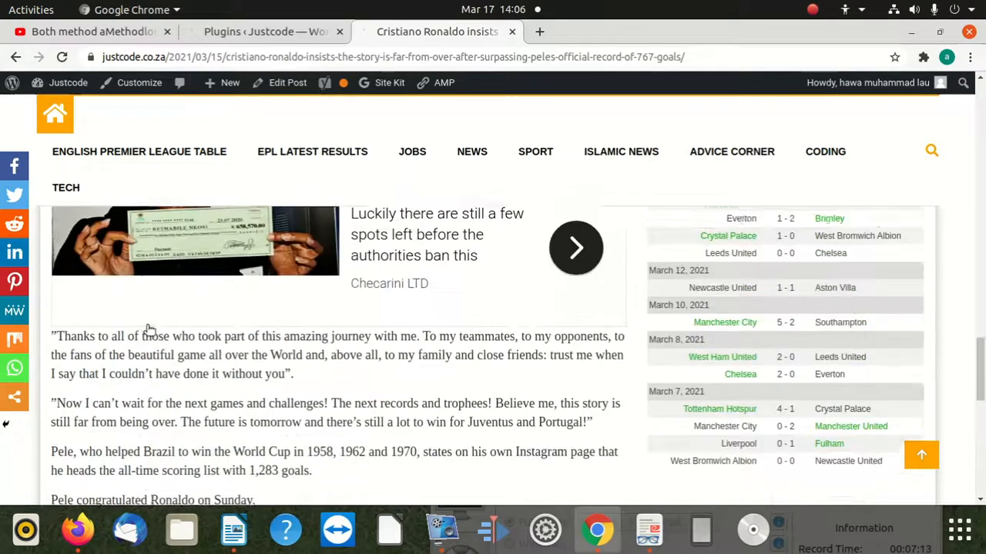
scroll(146, 324, "up", 10)
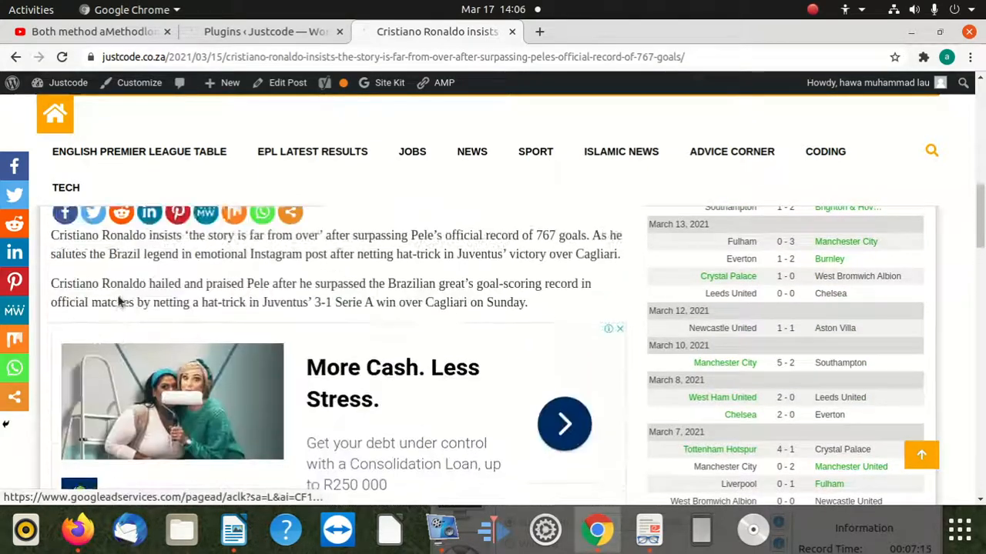
scroll(112, 294, "up", 8)
From the installed plugins list, open the GenialSouls author profile of WP Facebook Comments and look it over.
left_click(238, 39)
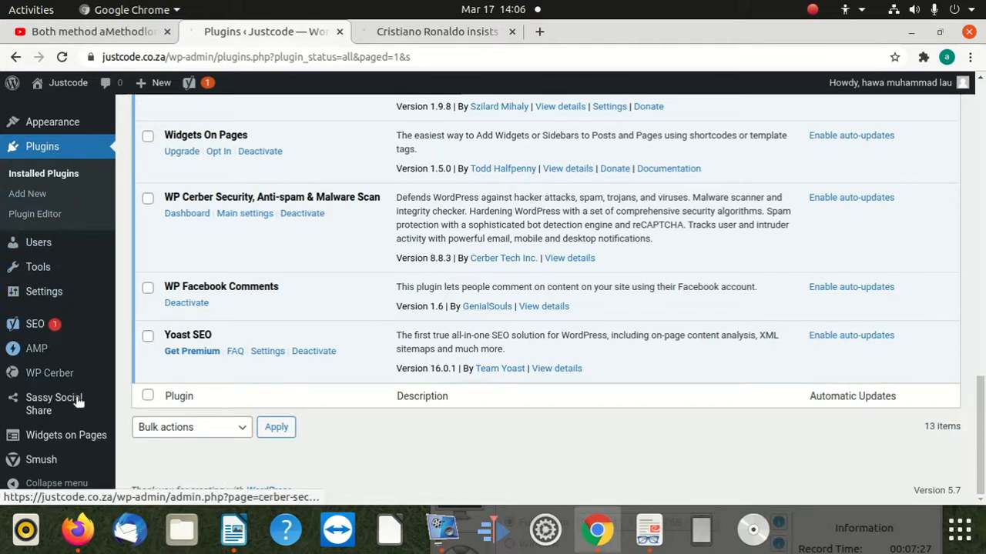
mouse_move(55, 401)
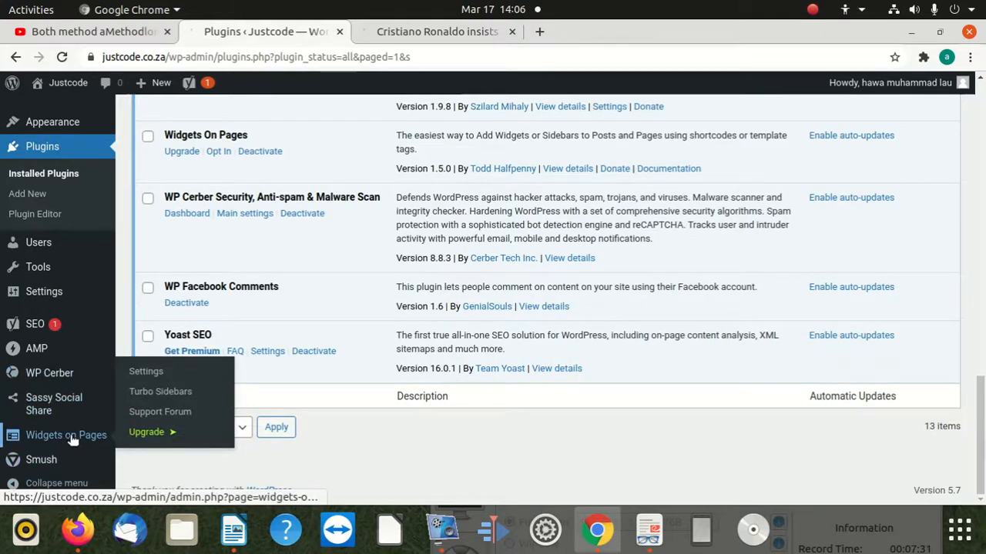
mouse_move(48, 295)
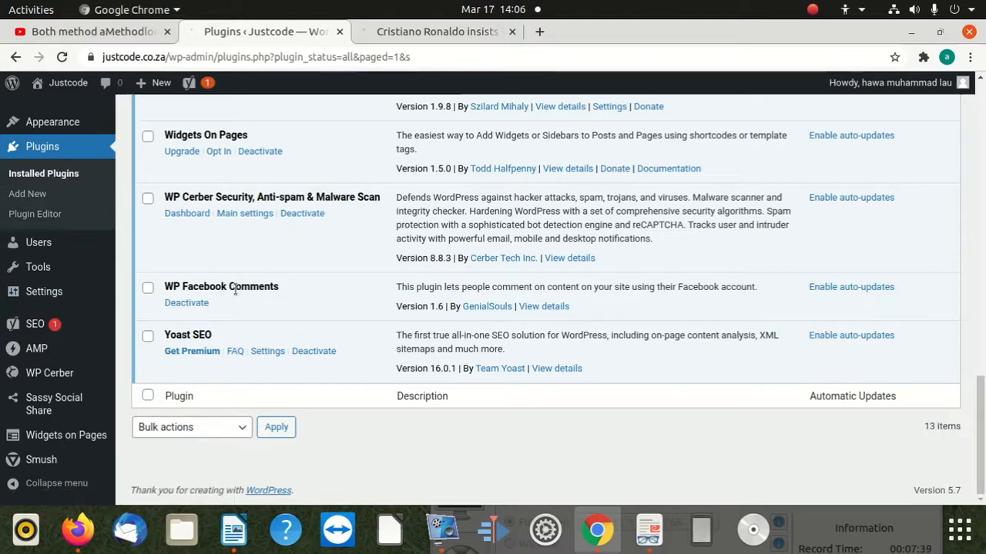
left_click(478, 307)
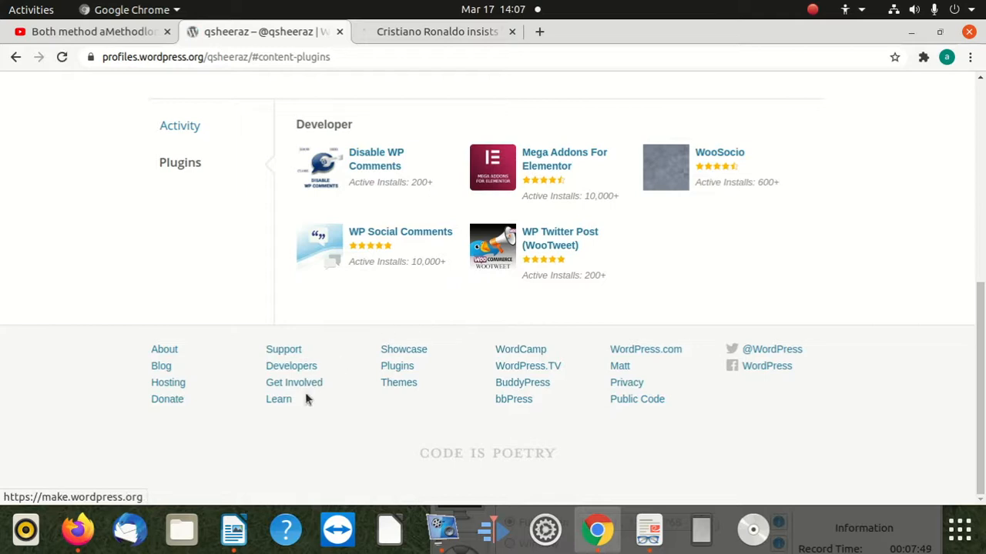
scroll(308, 393, "up", 5)
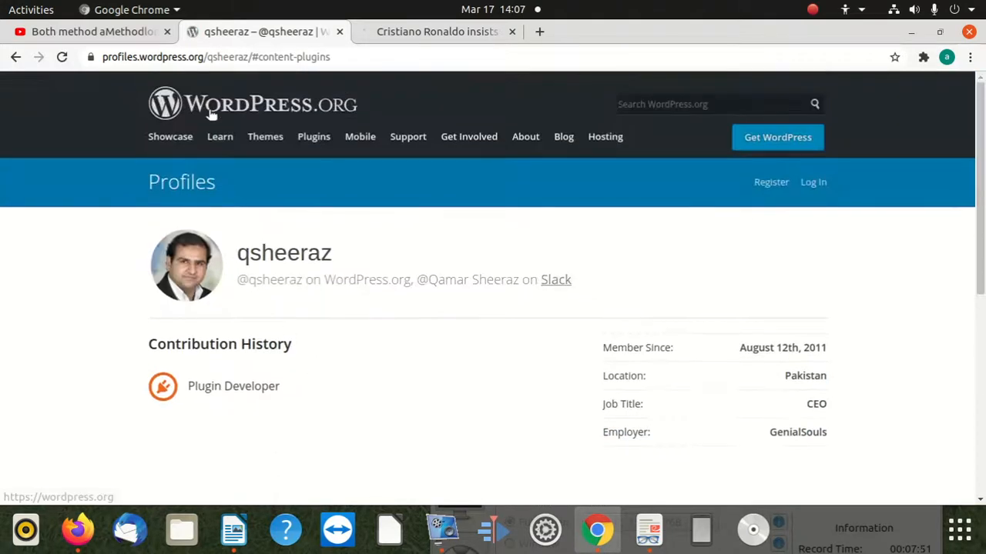
Go back from the author profile to the Add Plugins search results showing WP Social Comments.
right_click(17, 56)
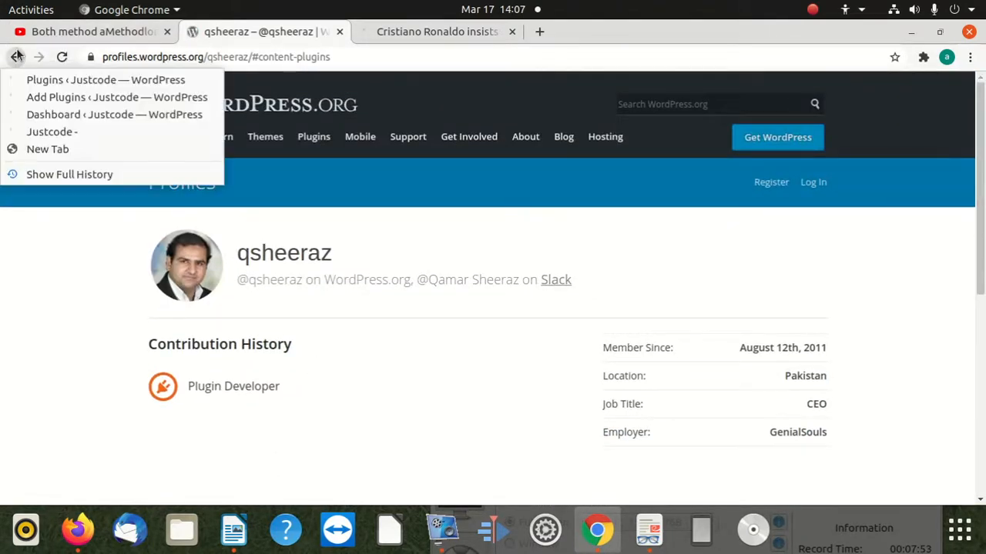
left_click(17, 56)
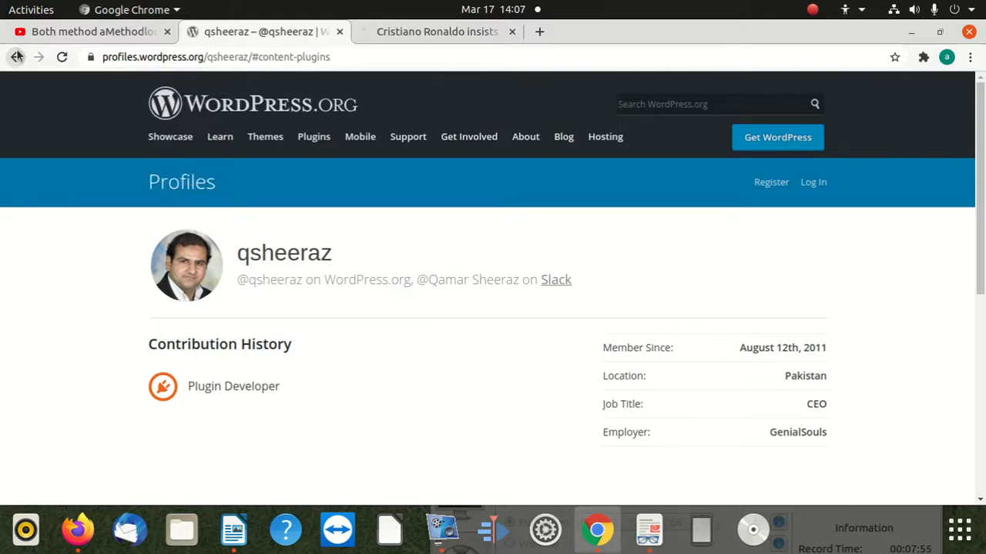
right_click(17, 56)
left_click(17, 56)
left_click(17, 57)
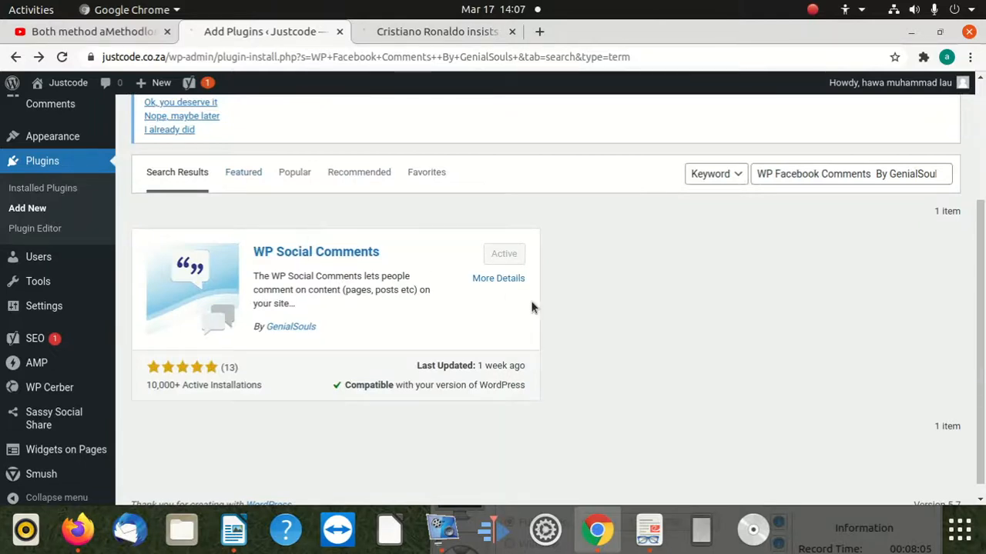
Open the details of WP Social Comments and read its description and installation instructions.
left_click(493, 279)
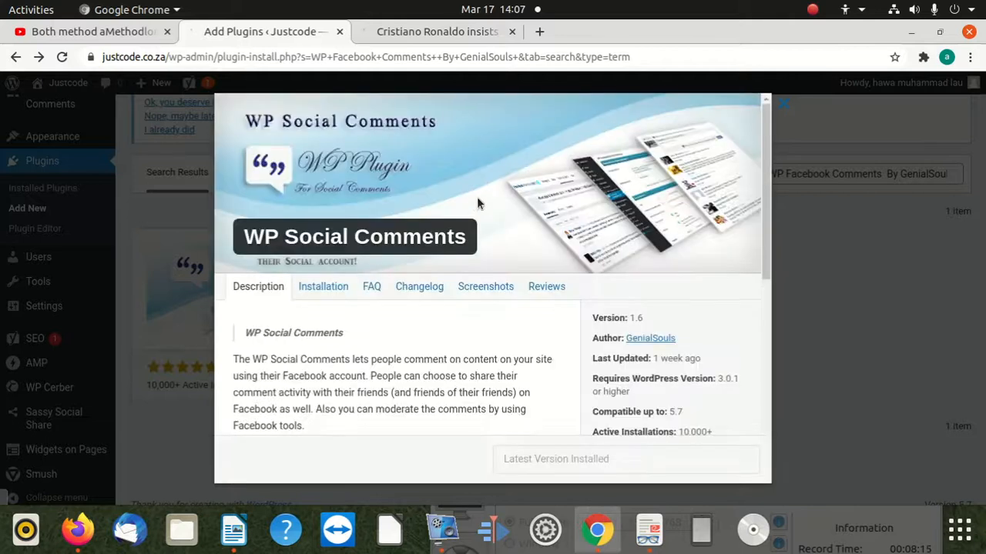
scroll(519, 329, "down", 6)
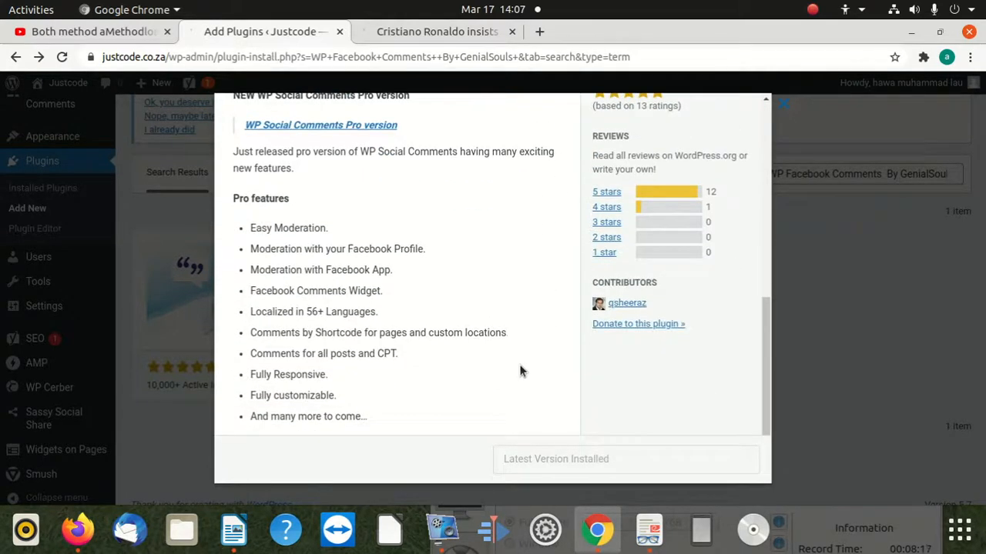
scroll(502, 357, "up", 6)
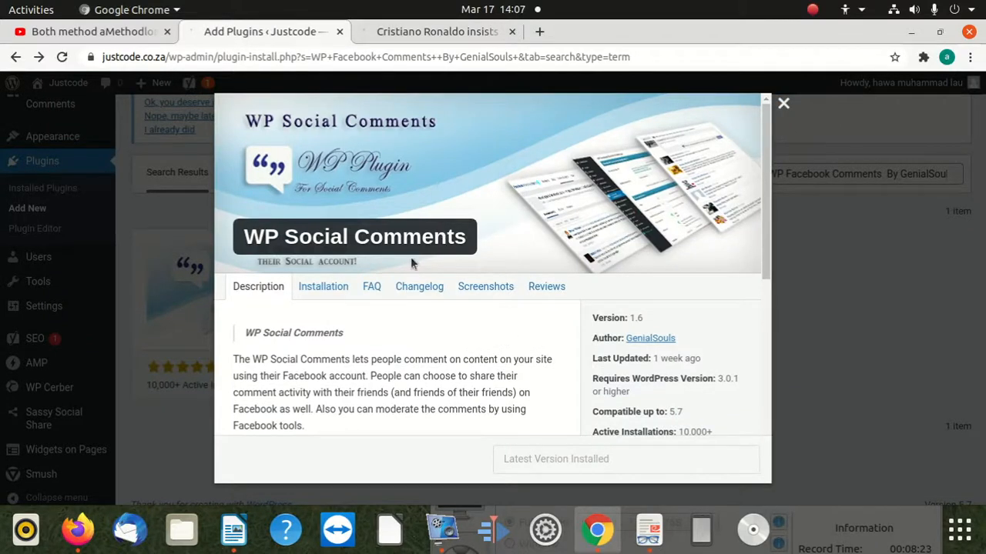
left_click(344, 287)
scroll(346, 387, "down", 3)
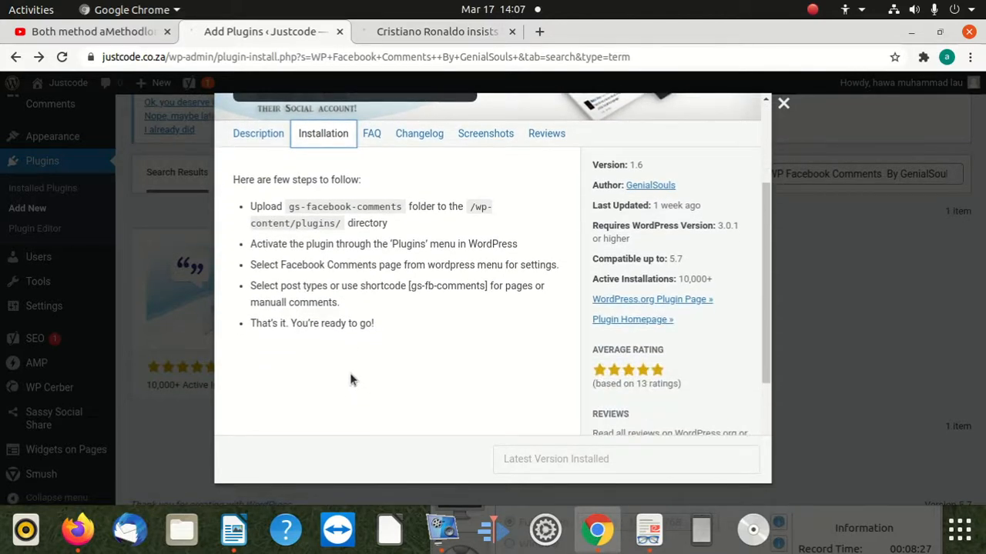
scroll(350, 374, "up", 2)
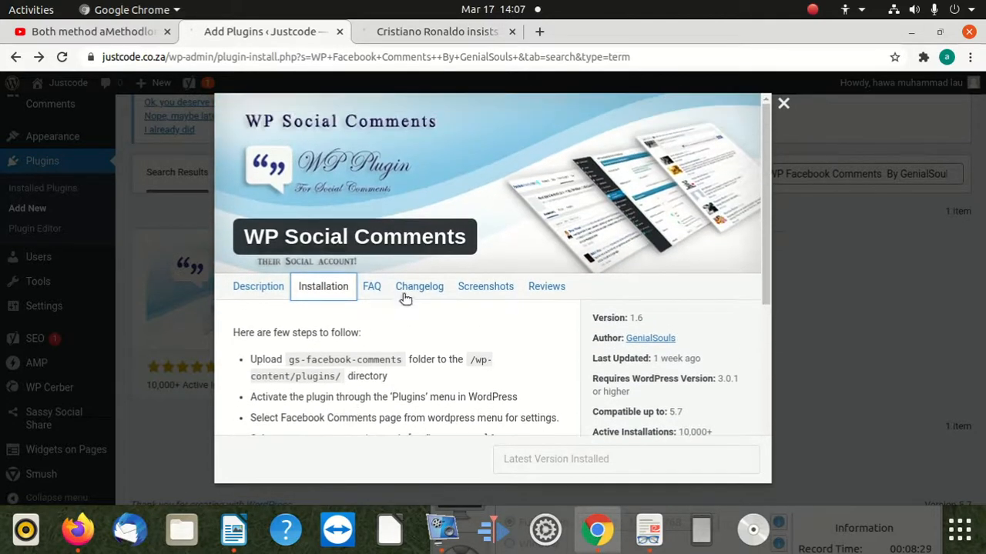
View the changelog, screenshots and reviews of WP Social Comments, and close the plugin details.
left_click(407, 293)
left_click(485, 287)
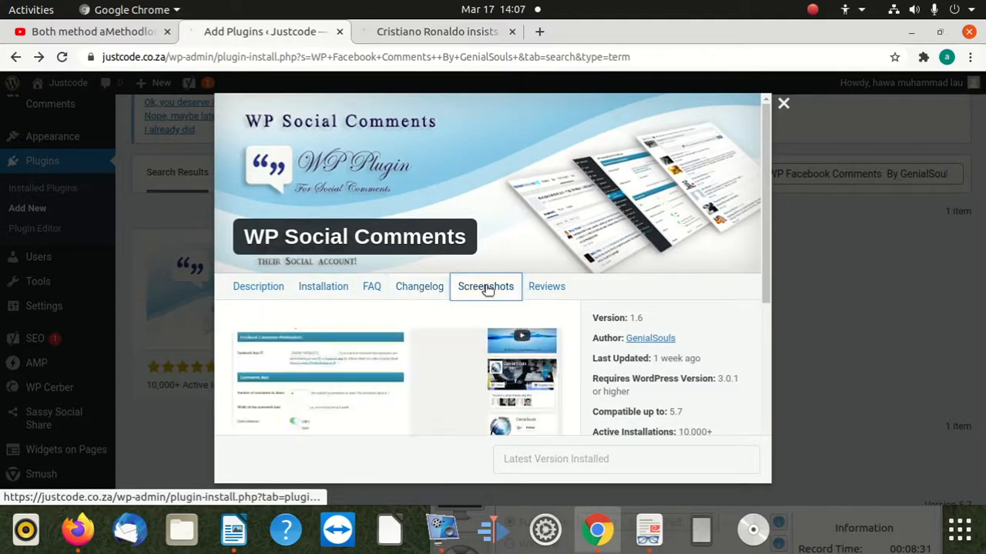
left_click(548, 286)
scroll(652, 231, "down", 3)
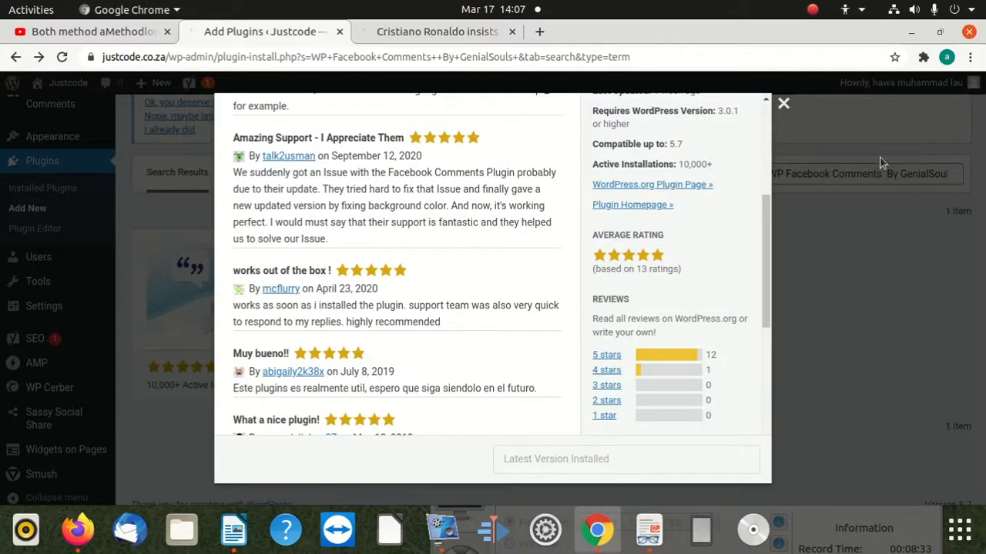
left_click(787, 108)
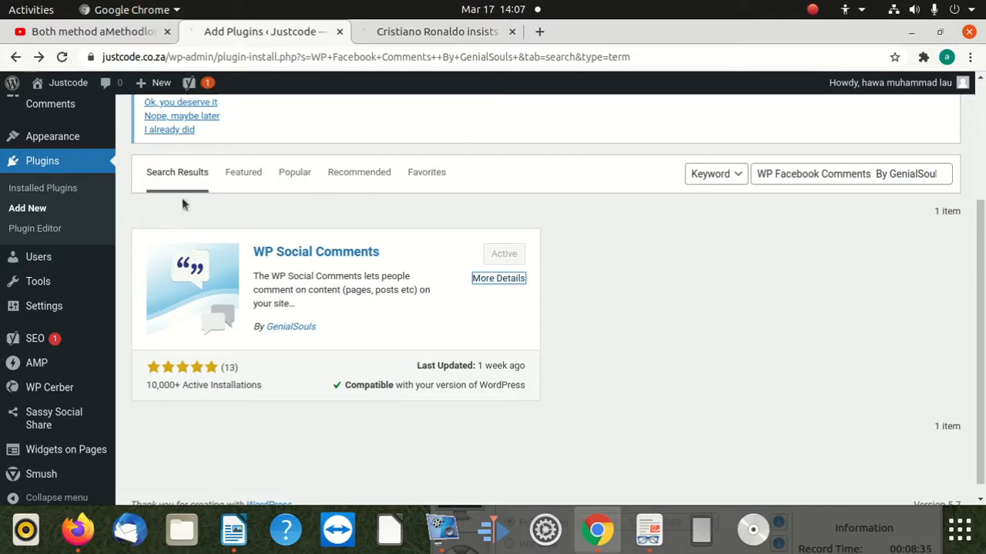
Reload the plugin search results and look through the admin sidebar entries and their submenus for the comments plugin's settings.
left_click(248, 57)
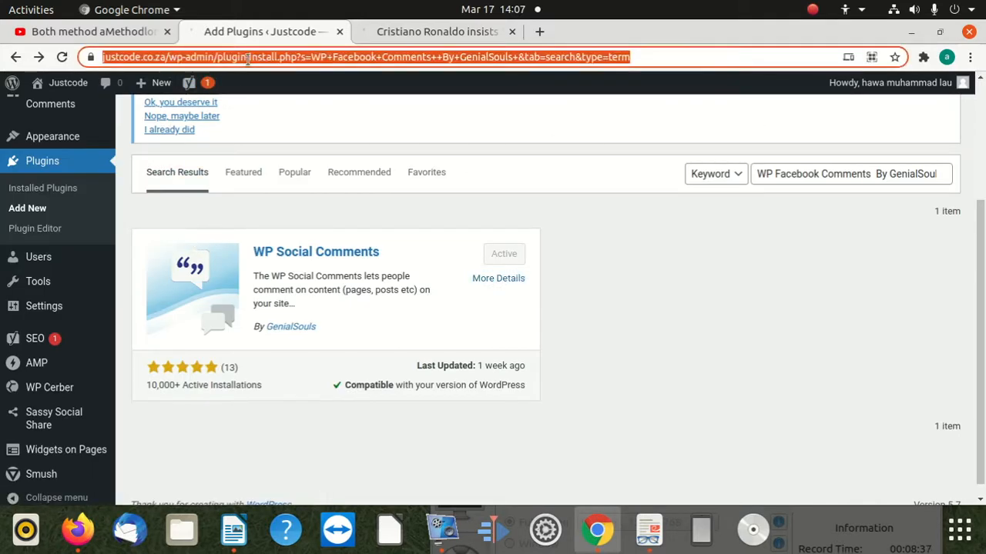
key("Return")
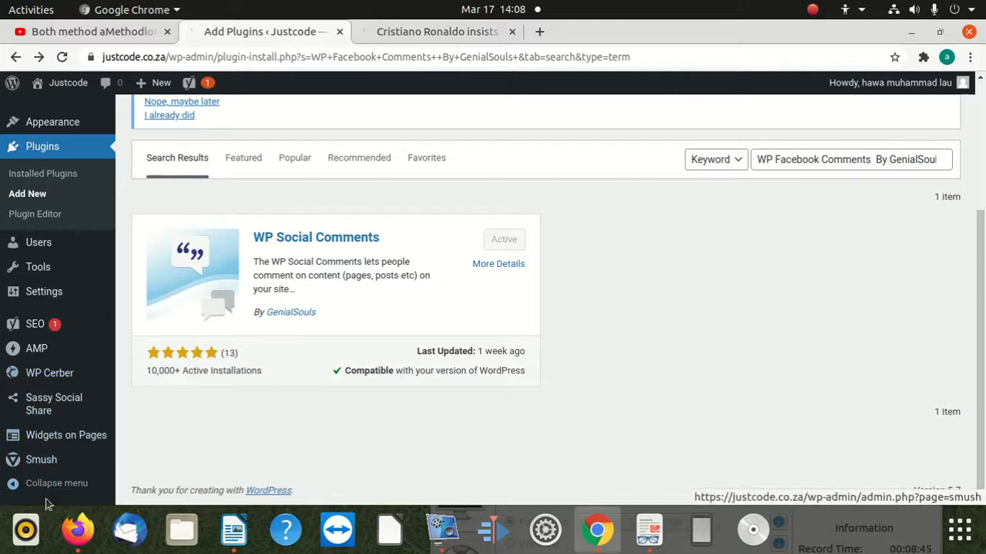
mouse_move(64, 465)
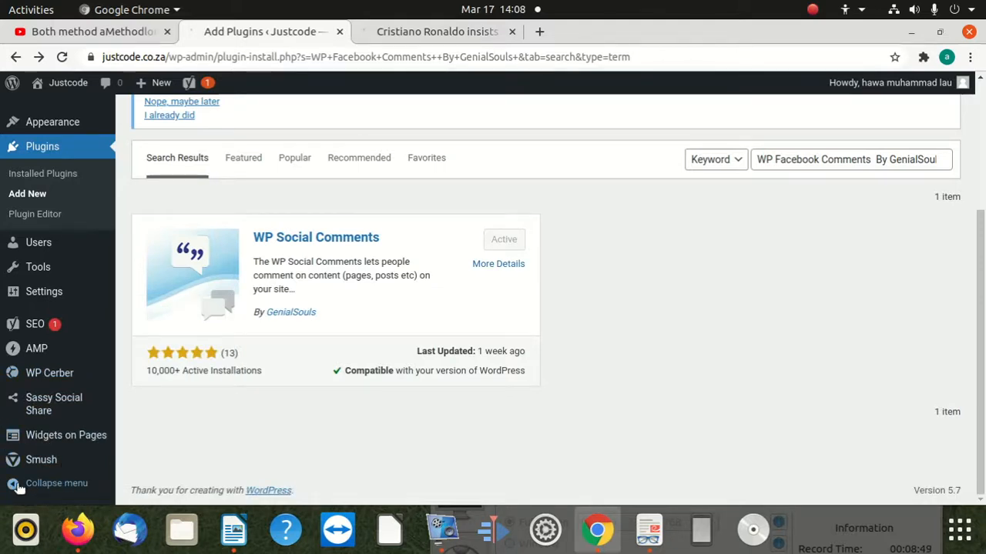
left_click(27, 485)
left_click(13, 485)
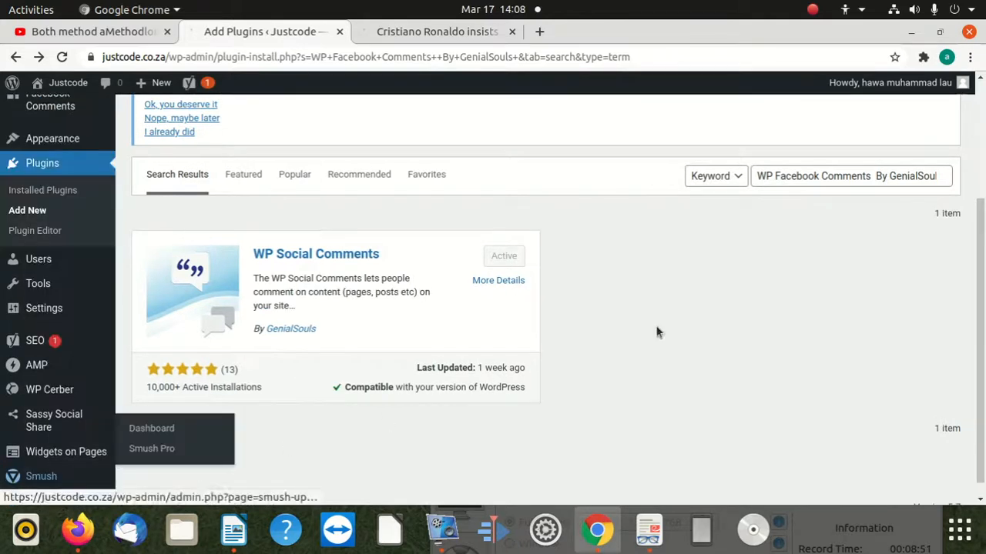
scroll(31, 435, "down", 1)
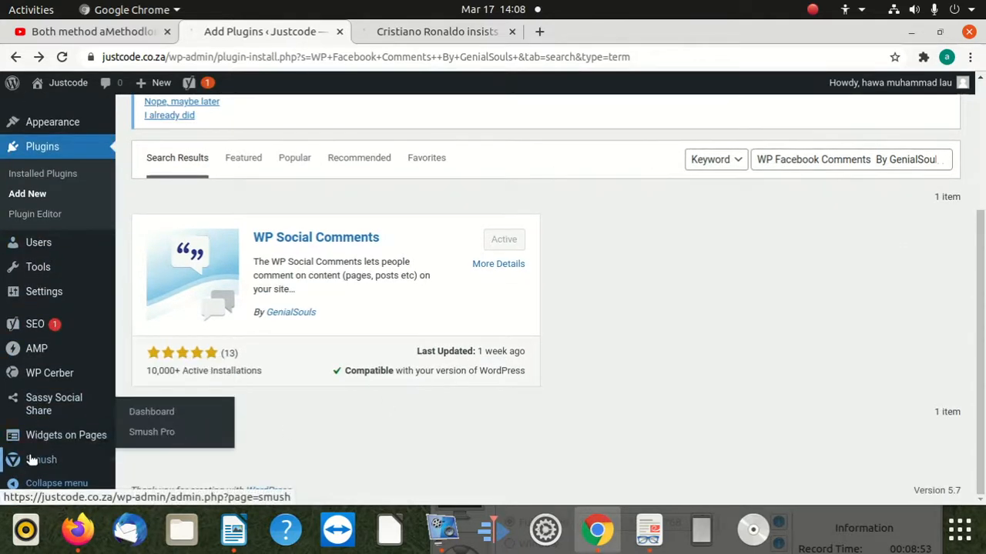
mouse_move(64, 410)
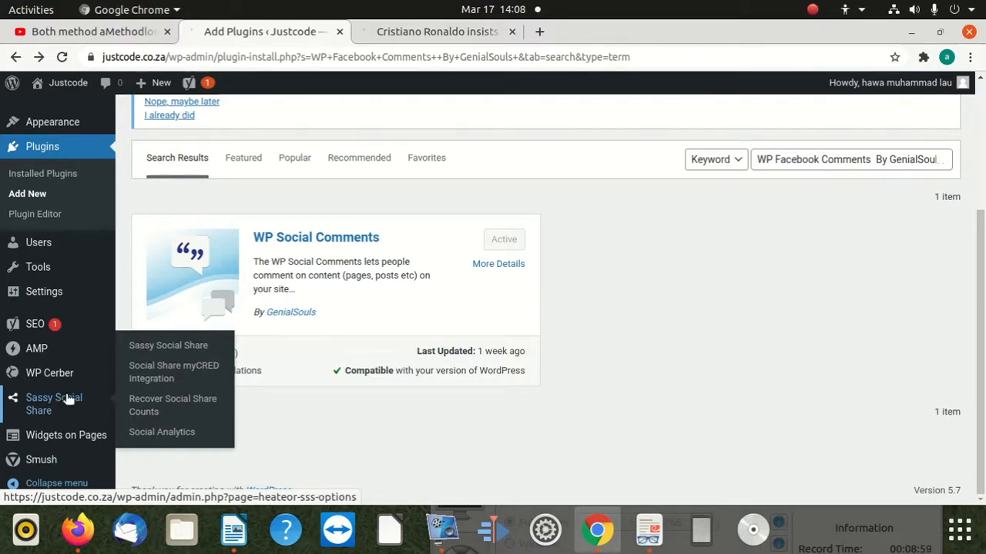
mouse_move(77, 379)
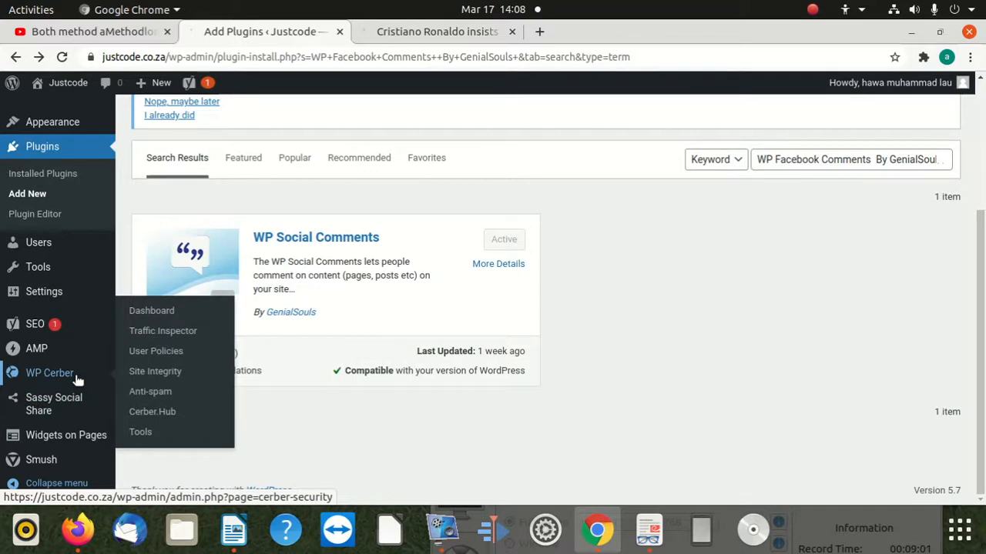
mouse_move(36, 351)
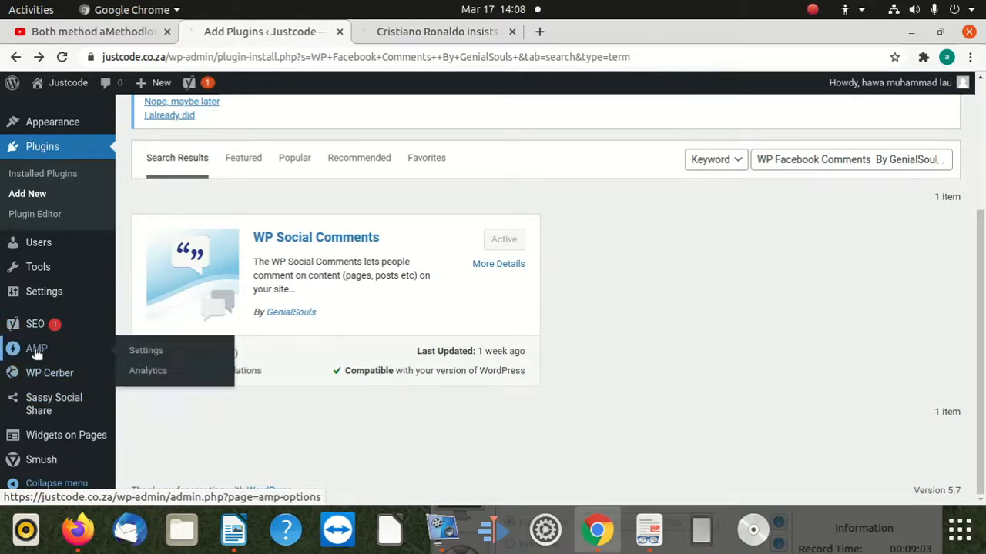
mouse_move(48, 329)
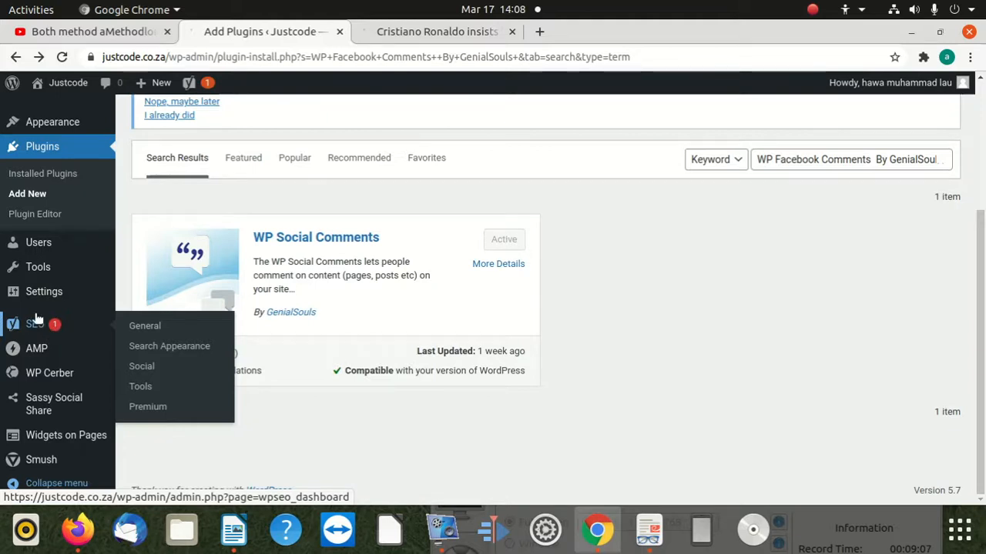
mouse_move(28, 304)
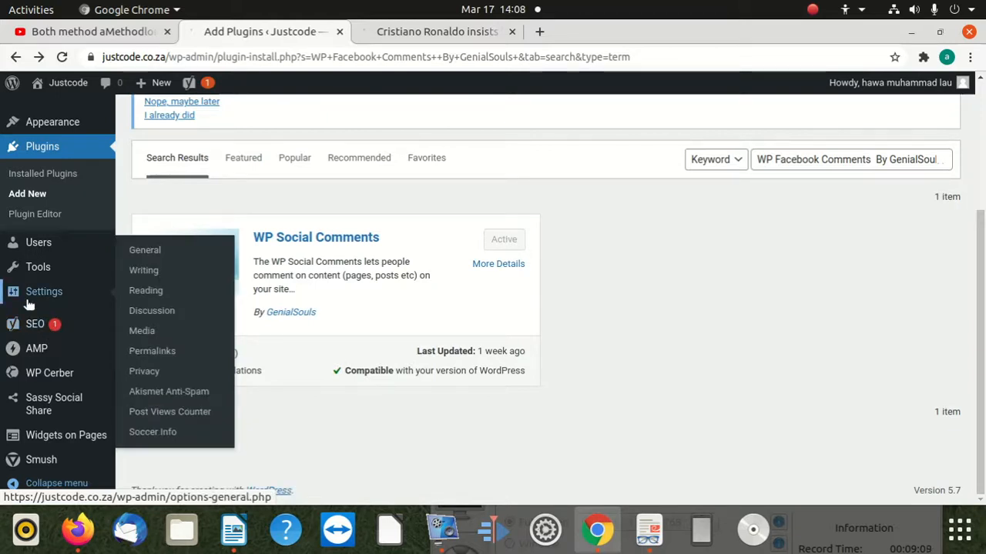
mouse_move(44, 279)
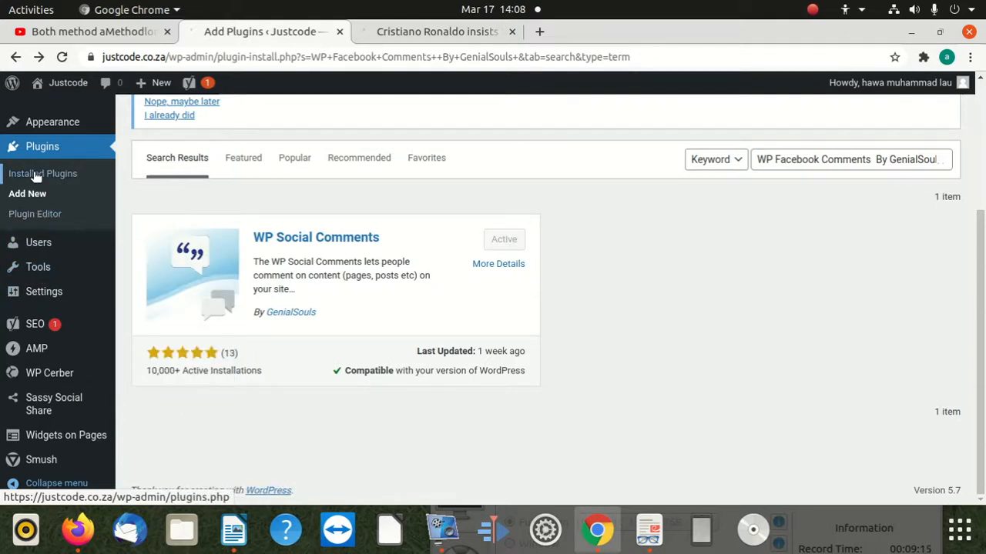
mouse_move(66, 127)
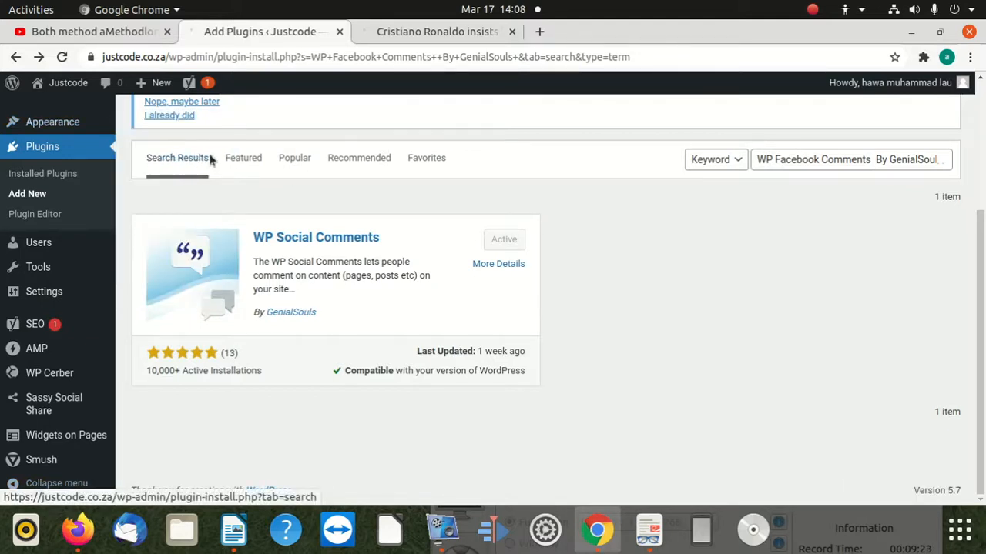
Show the featured plugins on the Add Plugins page and browse through them.
left_click(243, 158)
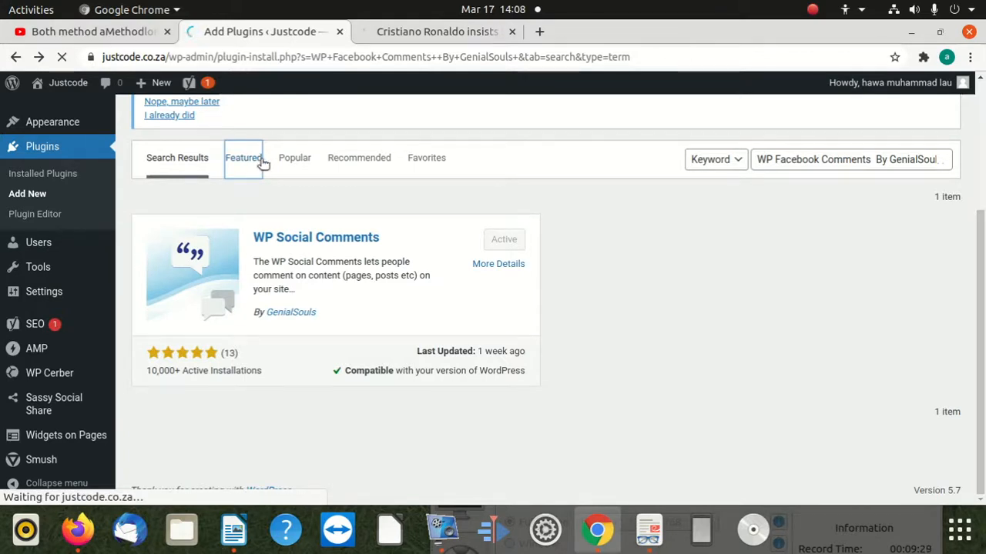
scroll(289, 387, "up", 2)
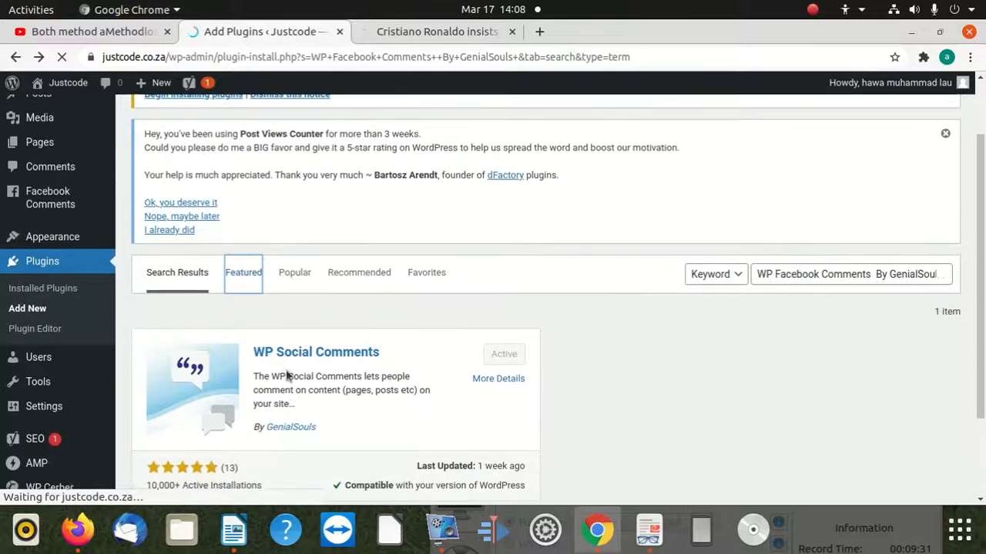
scroll(269, 348, "down", 3)
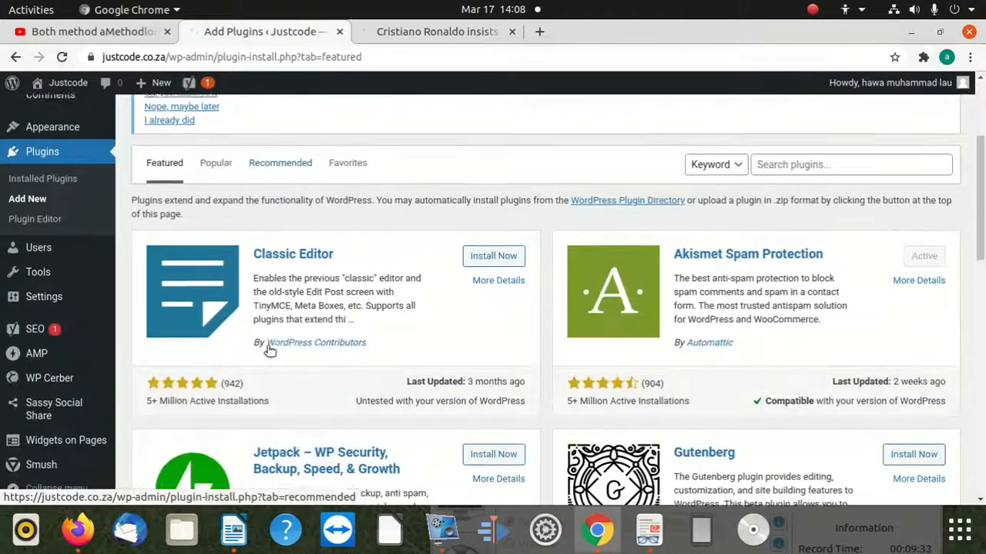
scroll(306, 271, "down", 5)
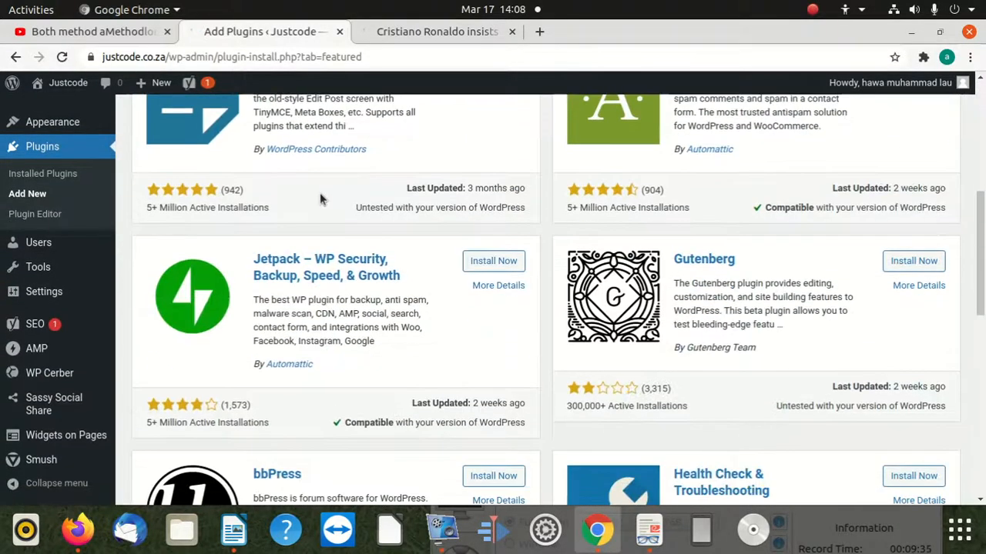
scroll(70, 154, "up", 5)
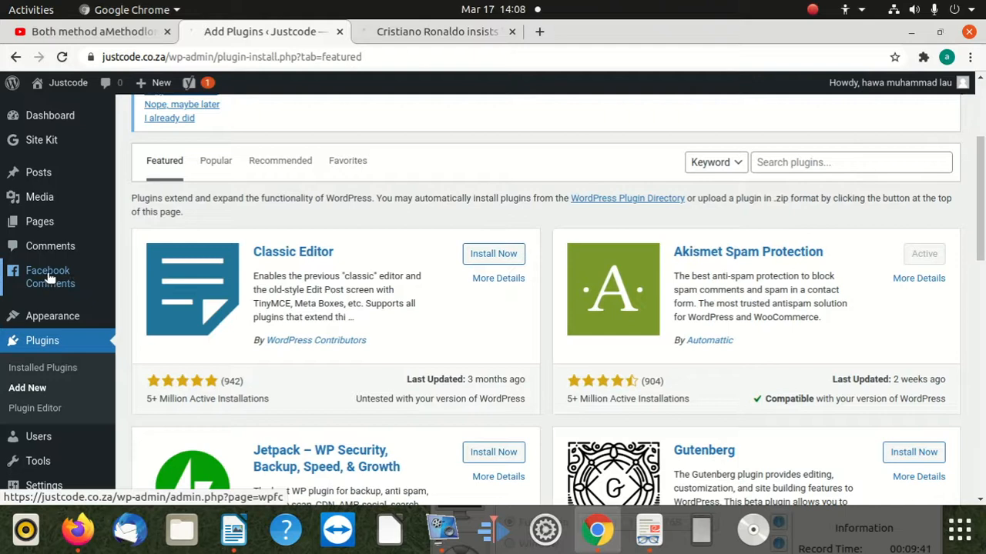
Open the Facebook Comments settings page and review the moderation and comments box options.
left_click(50, 273)
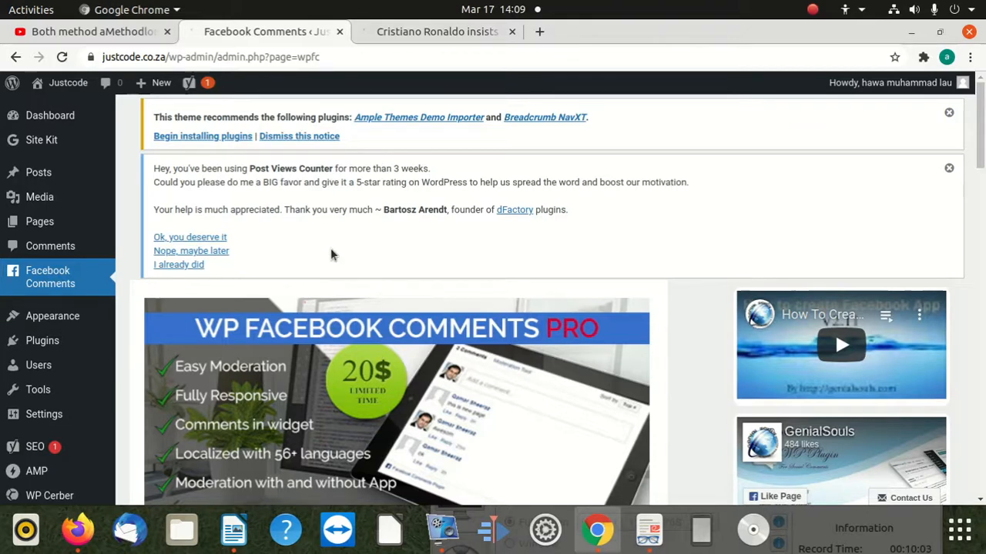
scroll(337, 255, "down", 1)
scroll(342, 255, "down", 5)
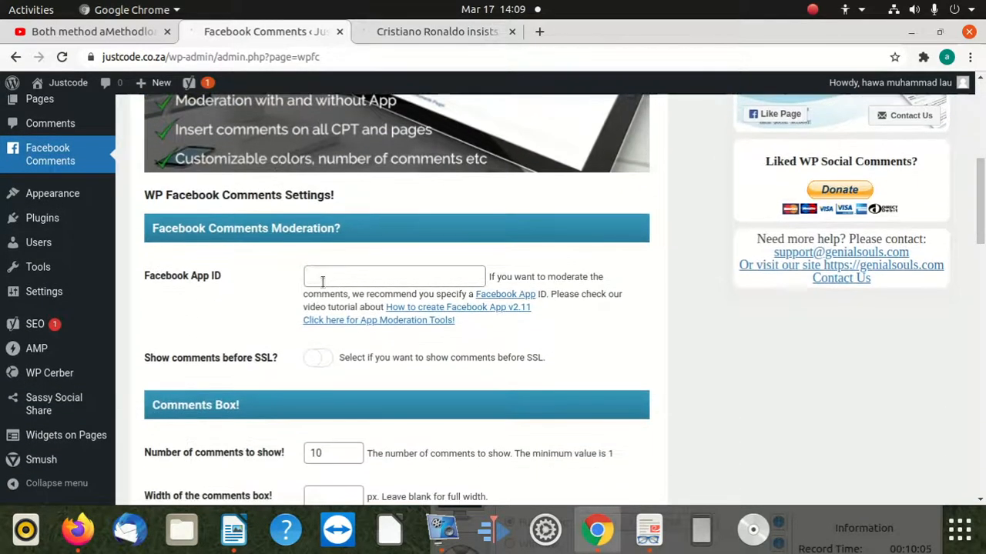
left_click(354, 279)
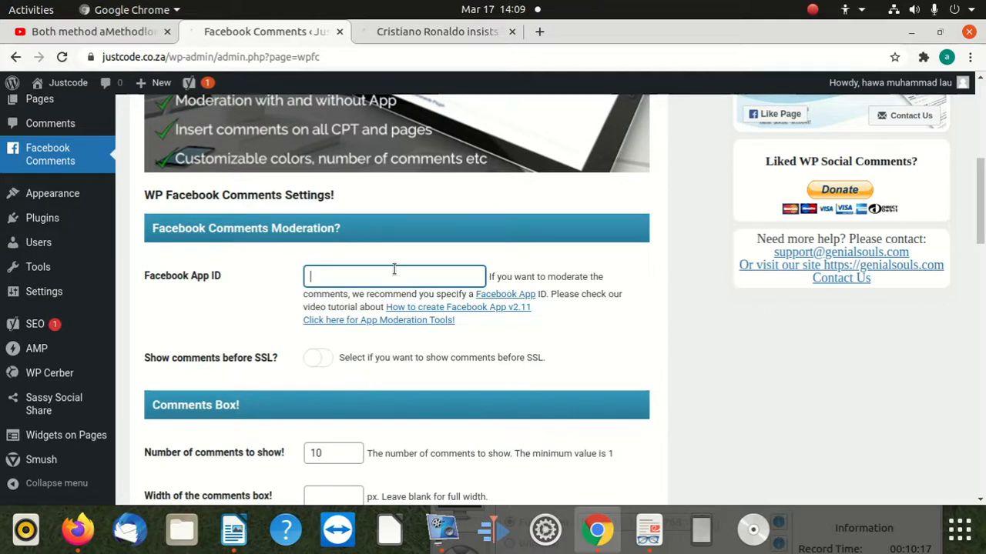
scroll(393, 270, "down", 3)
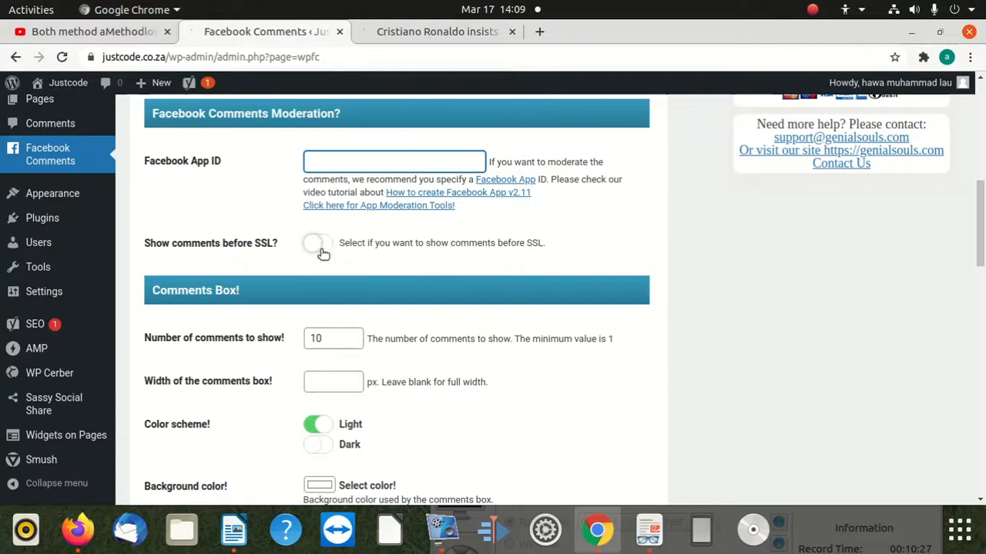
scroll(347, 362, "down", 2)
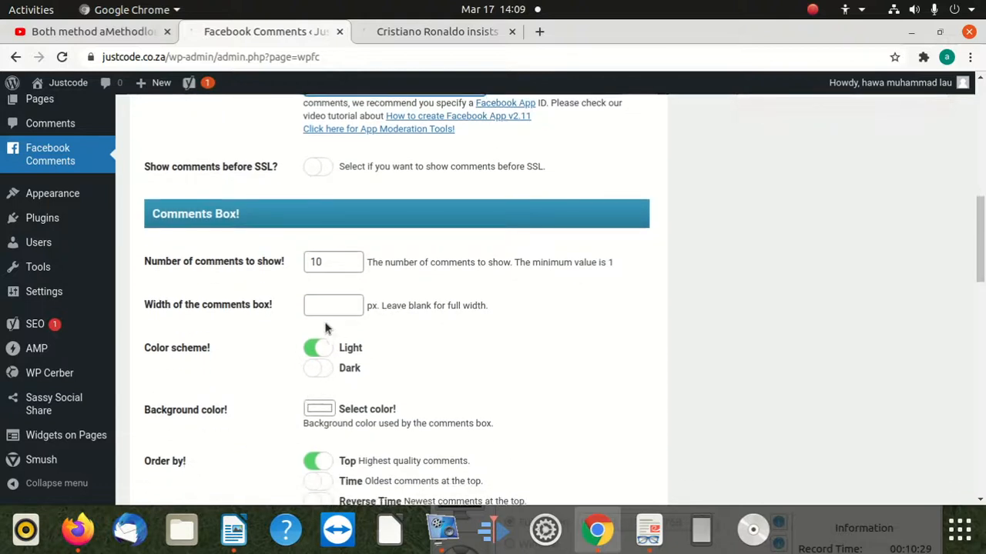
scroll(372, 308, "down", 2)
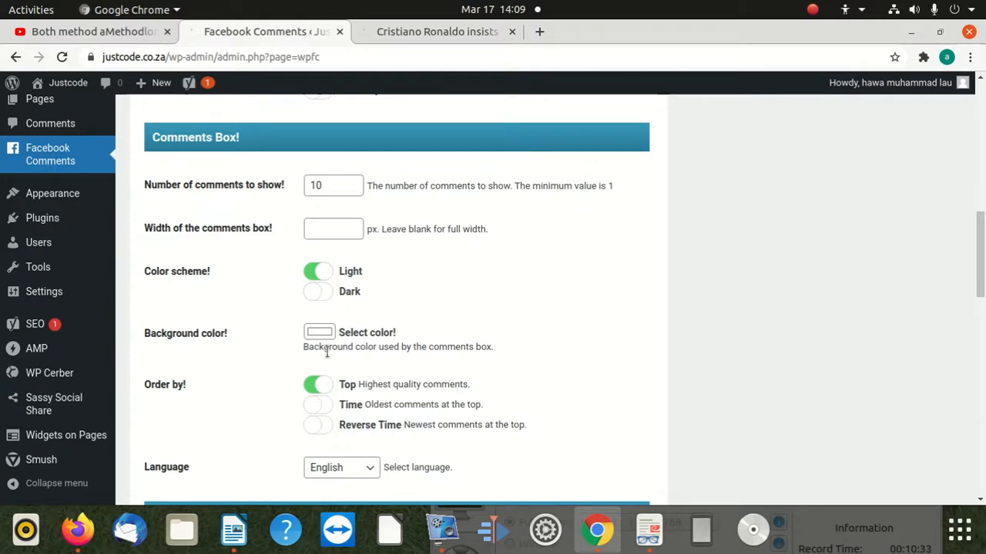
scroll(326, 352, "down", 3)
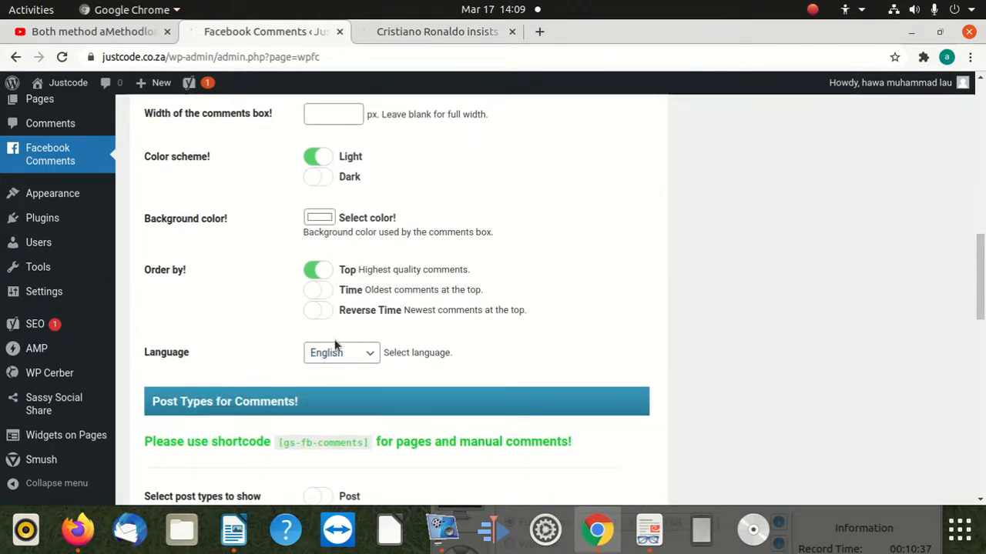
Enable Facebook comments for the Post post type.
scroll(333, 342, "down", 1)
scroll(328, 352, "down", 3)
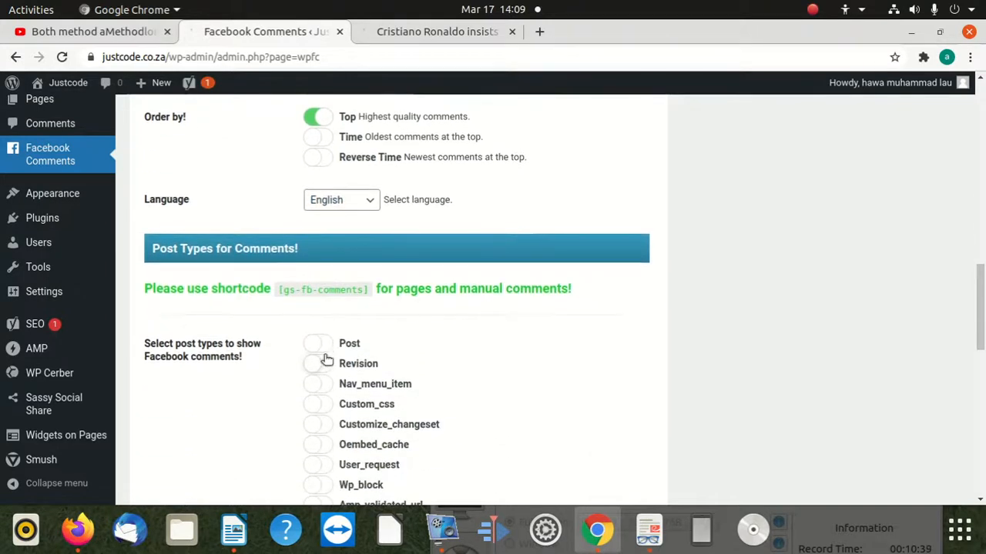
left_click(331, 343)
scroll(328, 371, "down", 1)
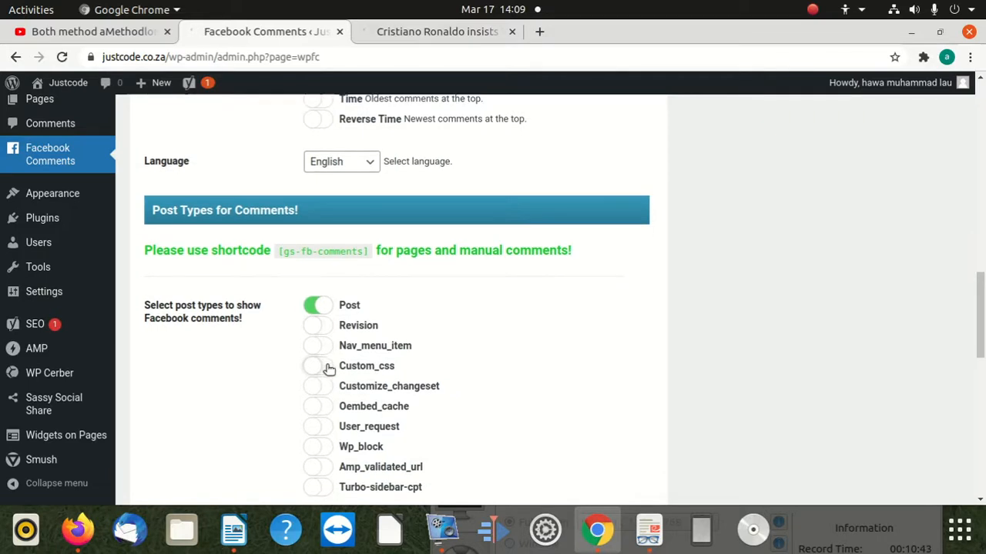
left_click(317, 326)
left_click(320, 347)
left_click(322, 327)
left_click(321, 346)
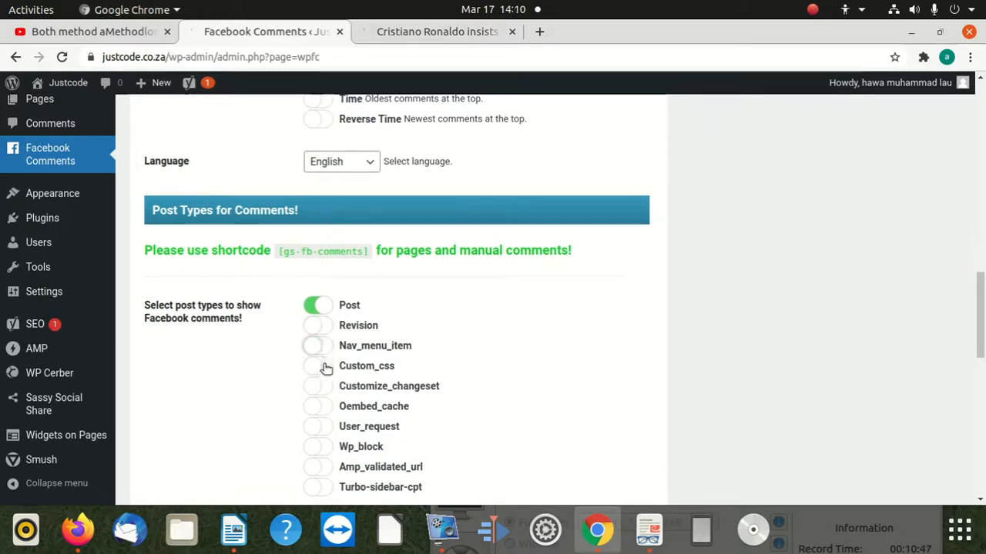
Save the changes to the Facebook Comments settings.
scroll(327, 419, "down", 3)
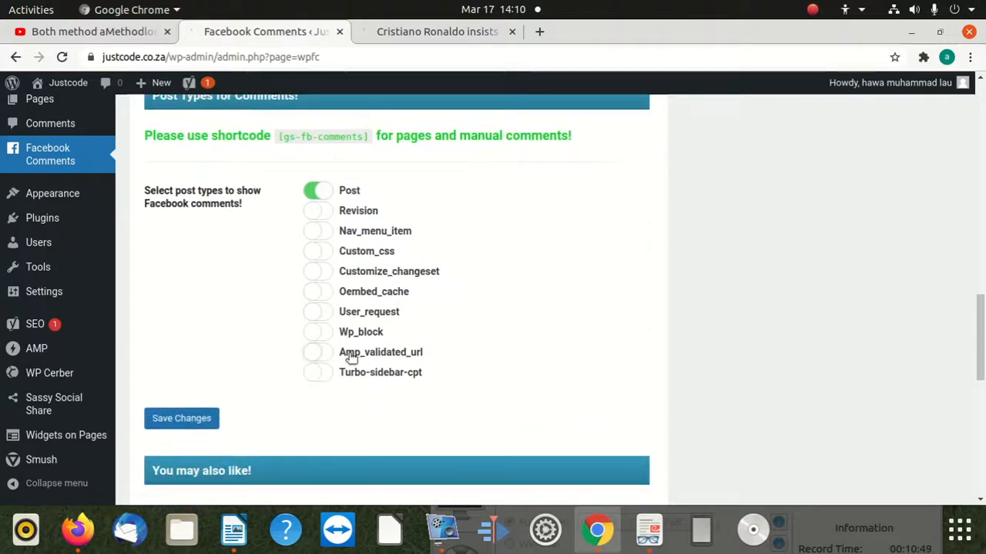
scroll(328, 385, "down", 2)
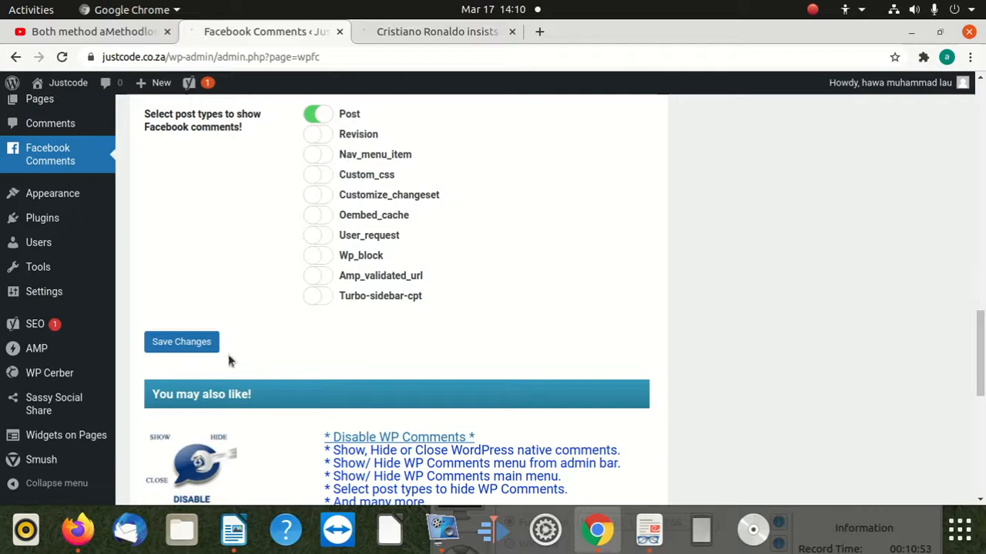
left_click(206, 346)
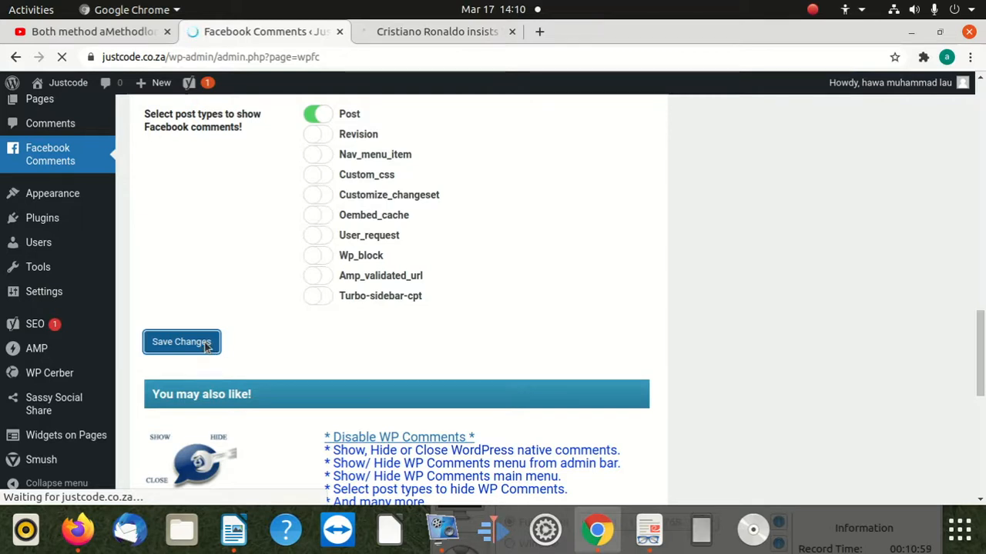
scroll(370, 327, "down", 10)
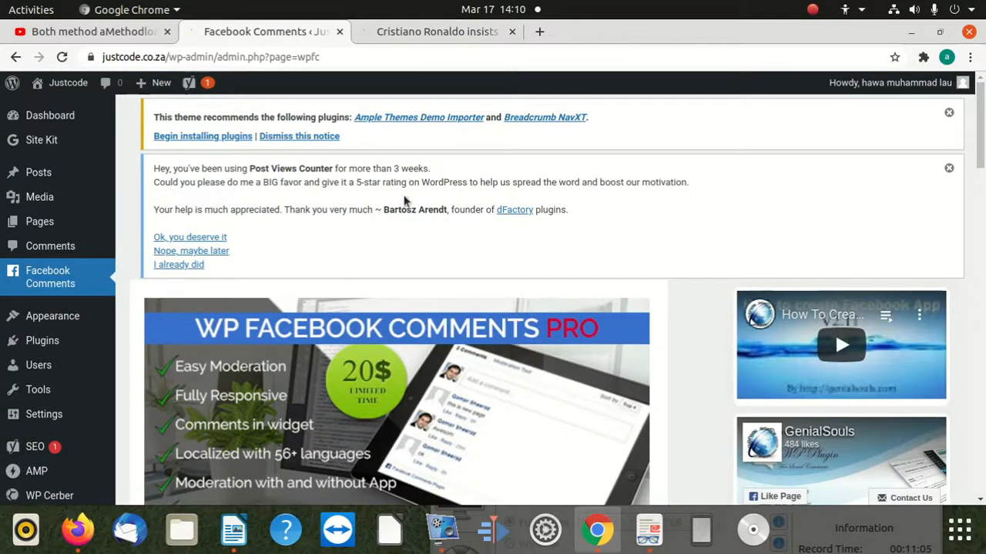
Switch to the browser tab with the Cristiano Ronaldo article and load the justcode.co.za homepage there, looking for the article.
left_click(417, 32)
left_click(362, 49)
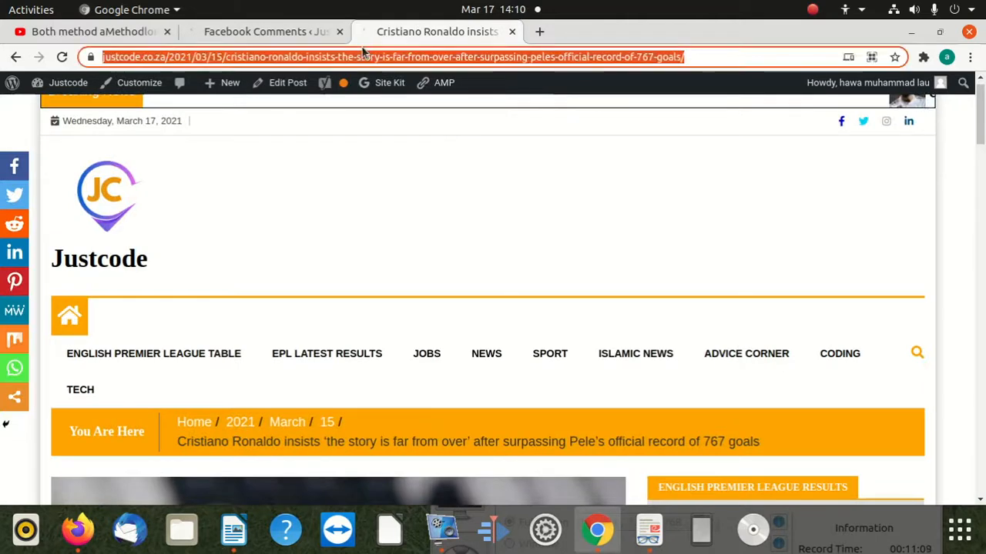
type("justcode.co.za")
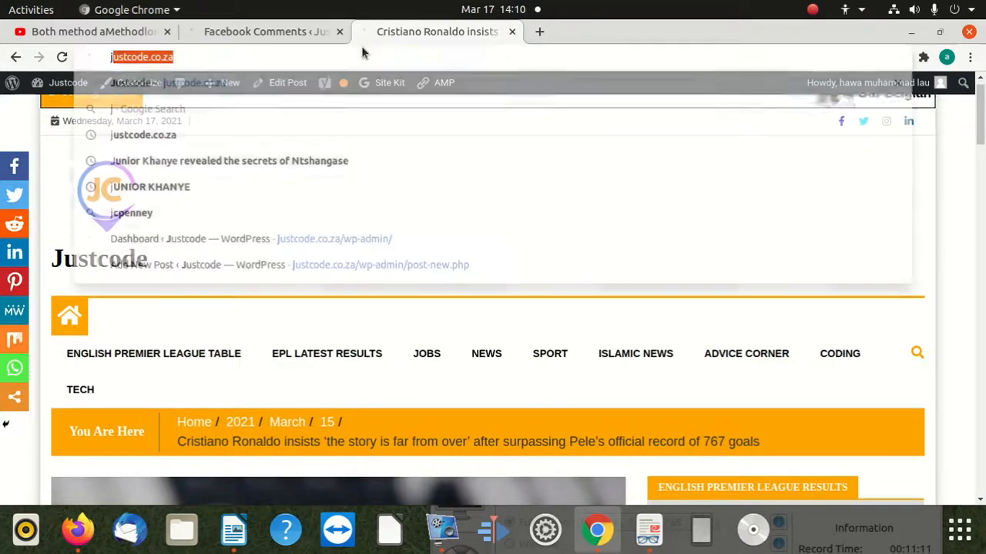
key("Return")
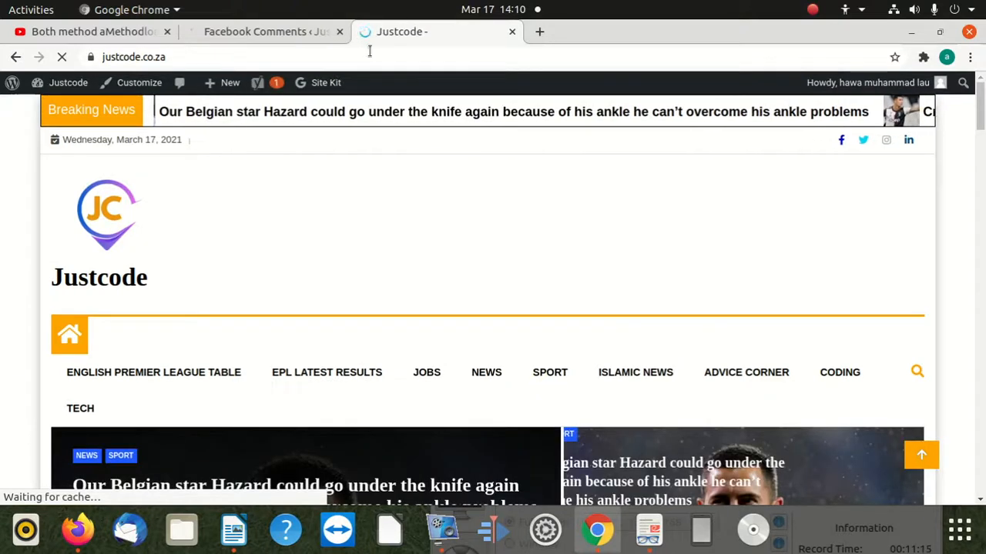
scroll(395, 223, "down", 3)
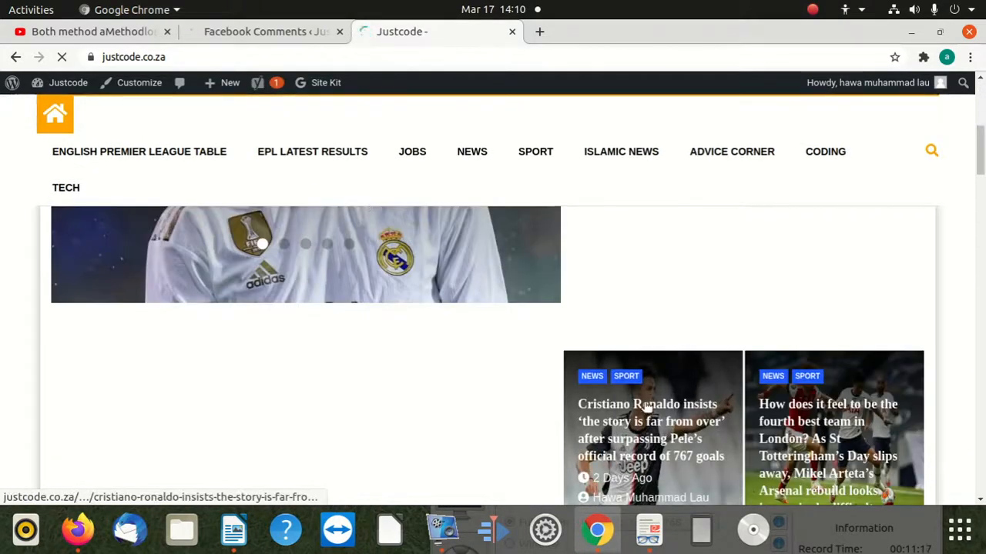
Open the Cristiano Ronaldo article from the homepage and check the area below its text for the Facebook comments box.
scroll(454, 363, "down", 4)
scroll(411, 356, "down", 7)
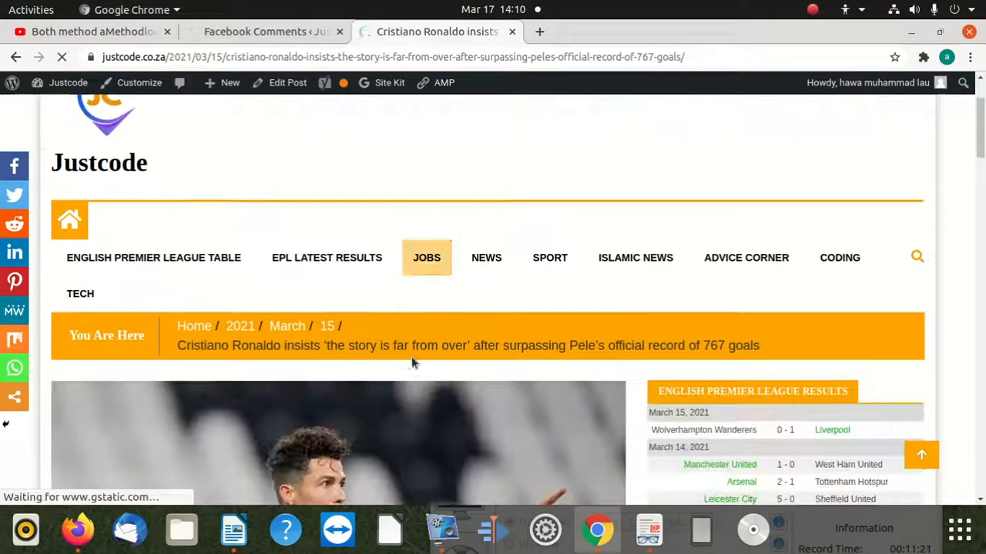
scroll(396, 366, "down", 9)
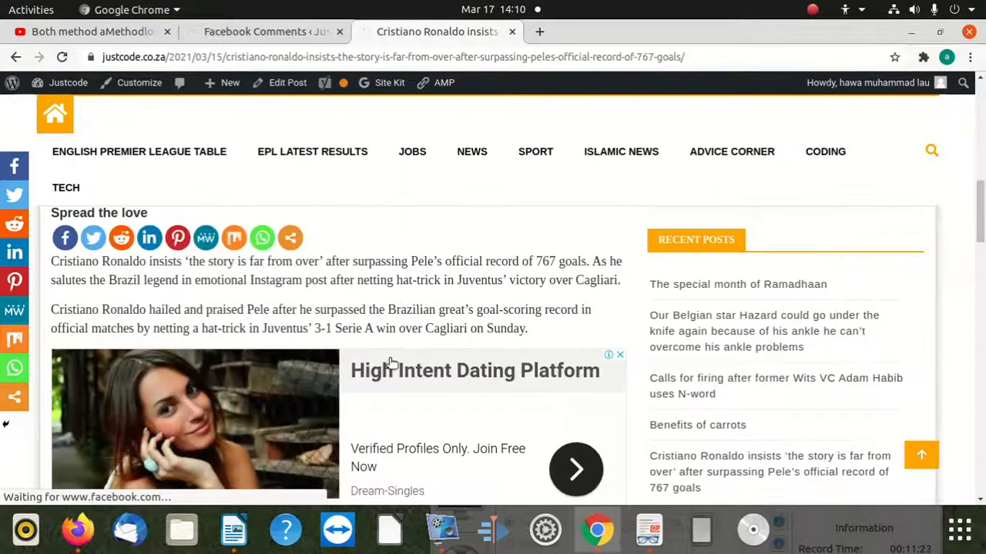
scroll(379, 359, "down", 8)
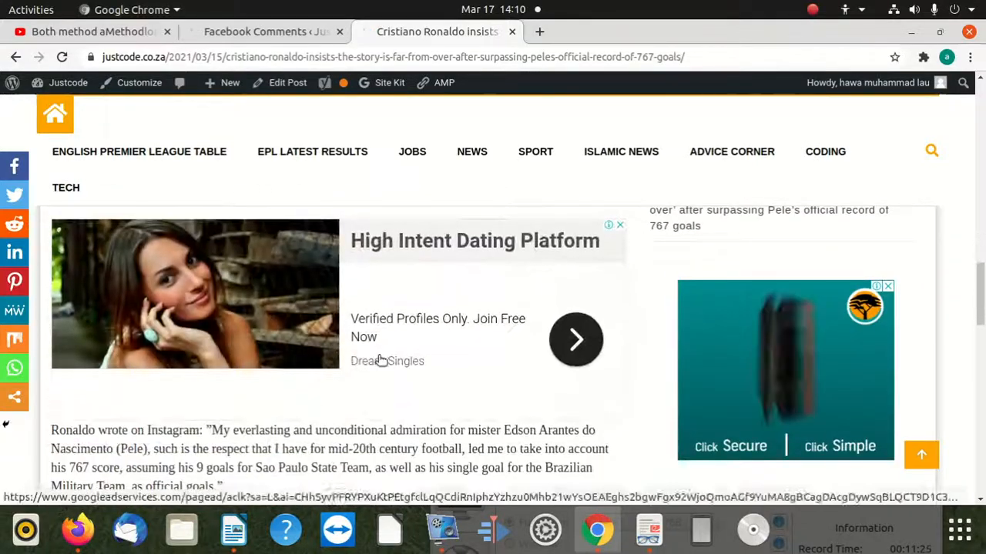
scroll(372, 360, "down", 7)
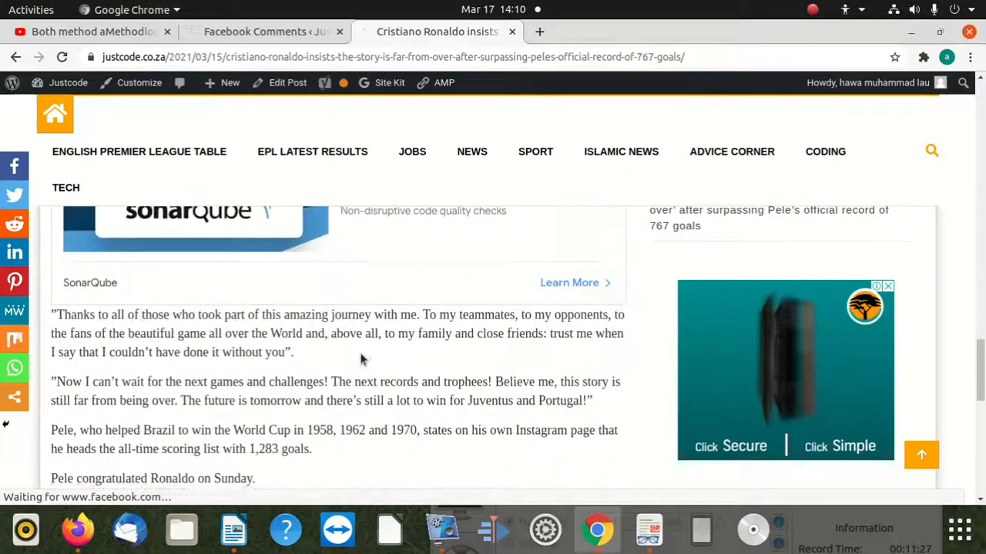
scroll(361, 356, "down", 4)
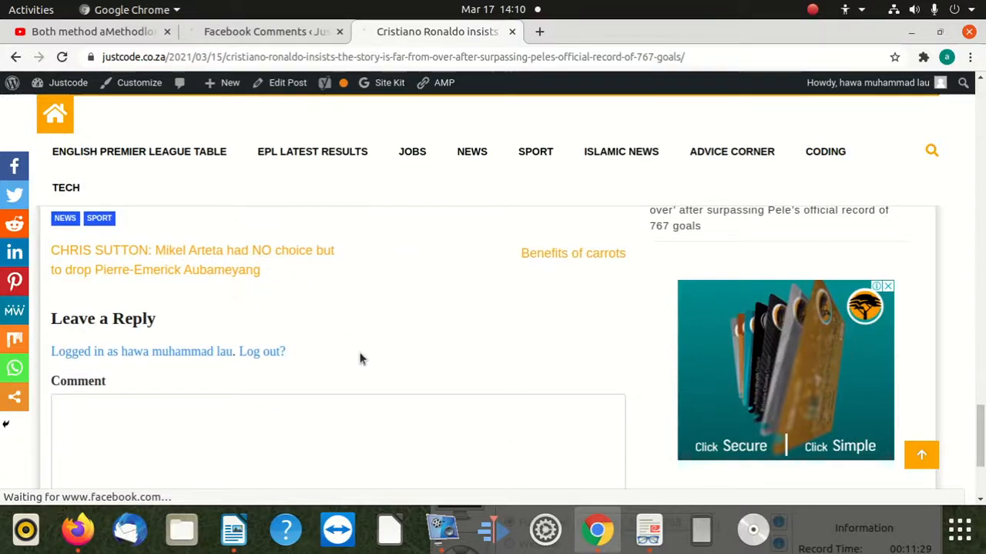
scroll(358, 352, "down", 1)
scroll(356, 352, "up", 5)
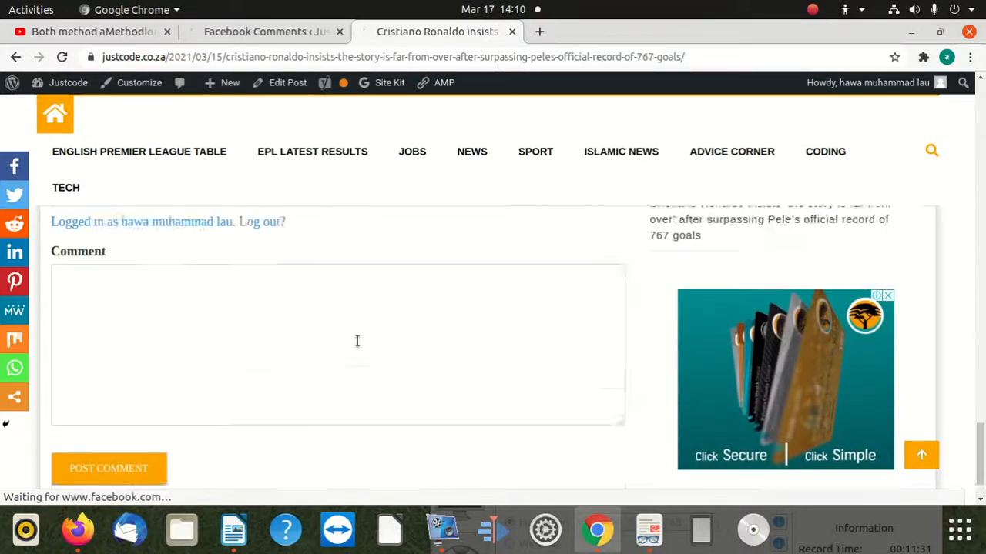
scroll(338, 344, "up", 3)
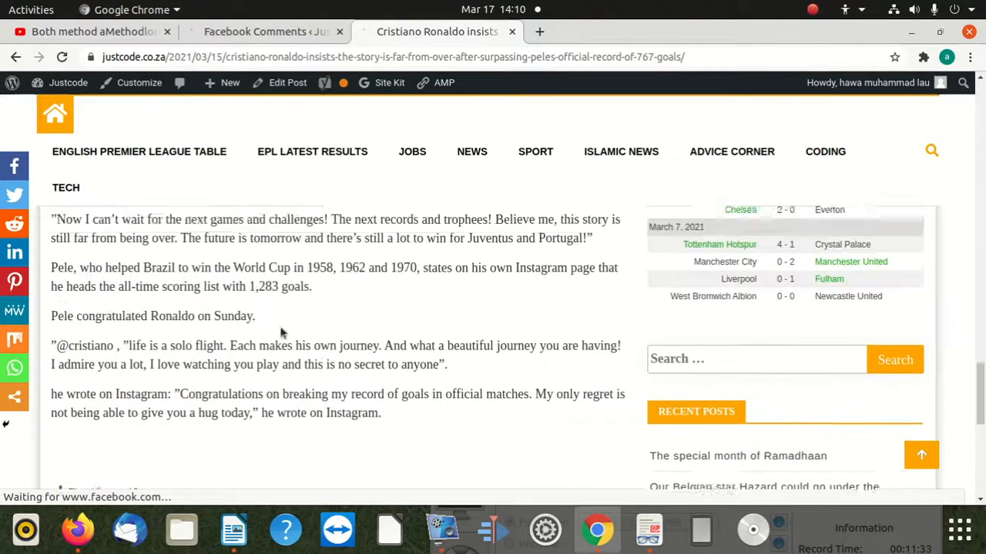
scroll(265, 316, "down", 6)
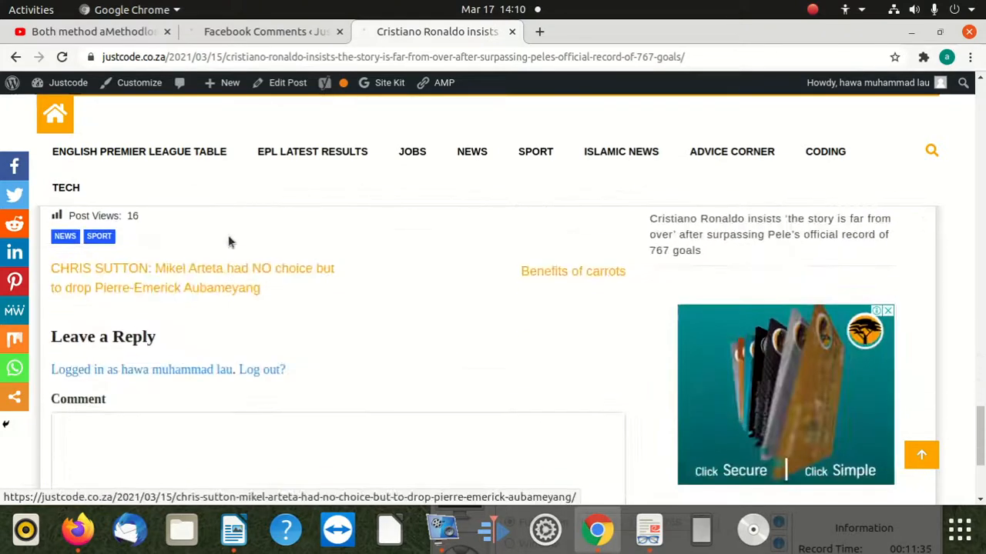
scroll(289, 336, "up", 2)
Return to the Facebook Comments settings tab and review the moderation, comments box and post type options.
left_click(254, 32)
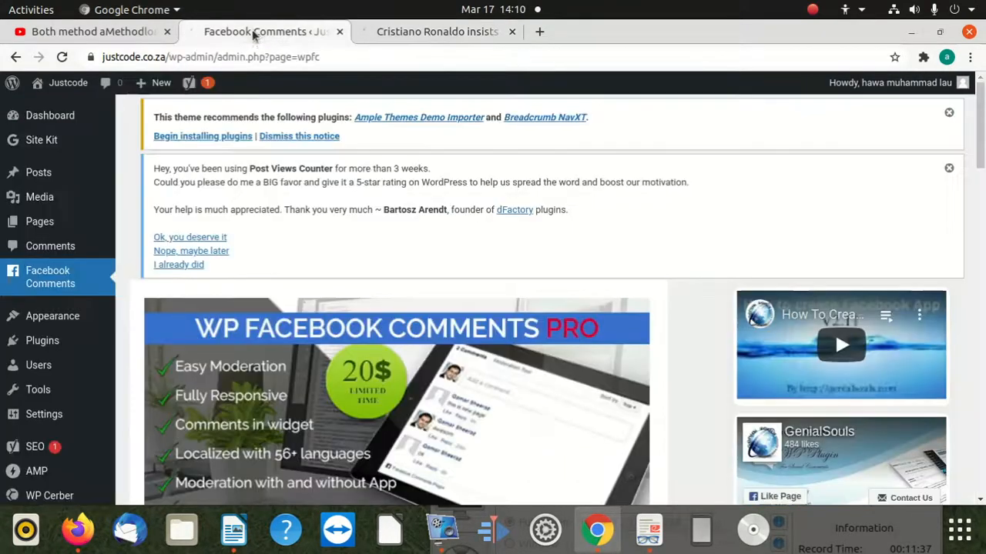
scroll(308, 297, "down", 6)
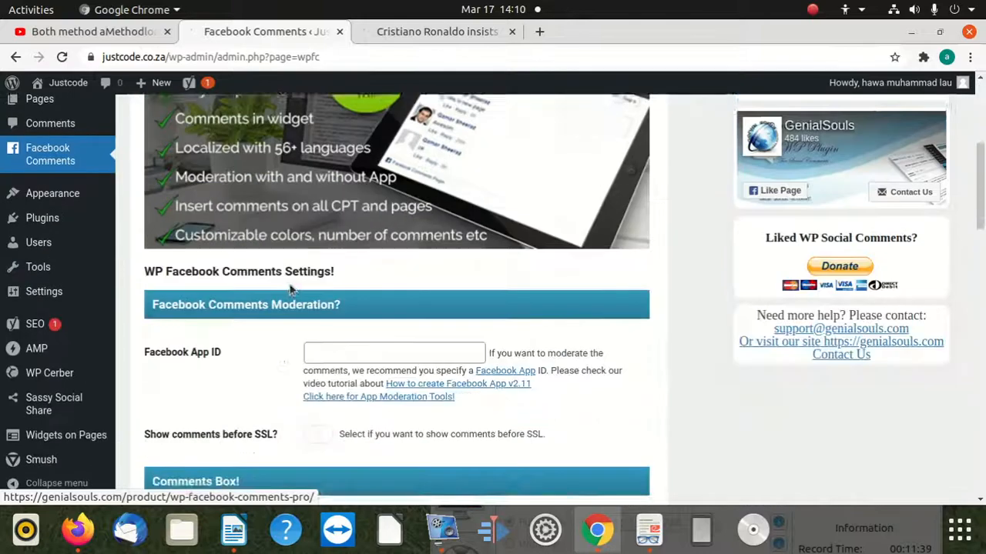
scroll(278, 290, "up", 1)
scroll(277, 285, "down", 8)
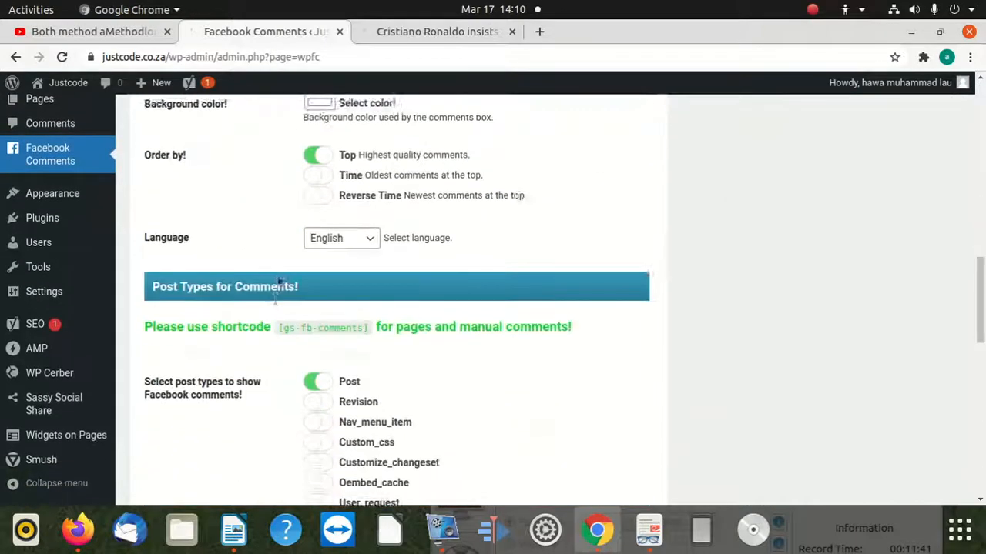
scroll(275, 280, "down", 6)
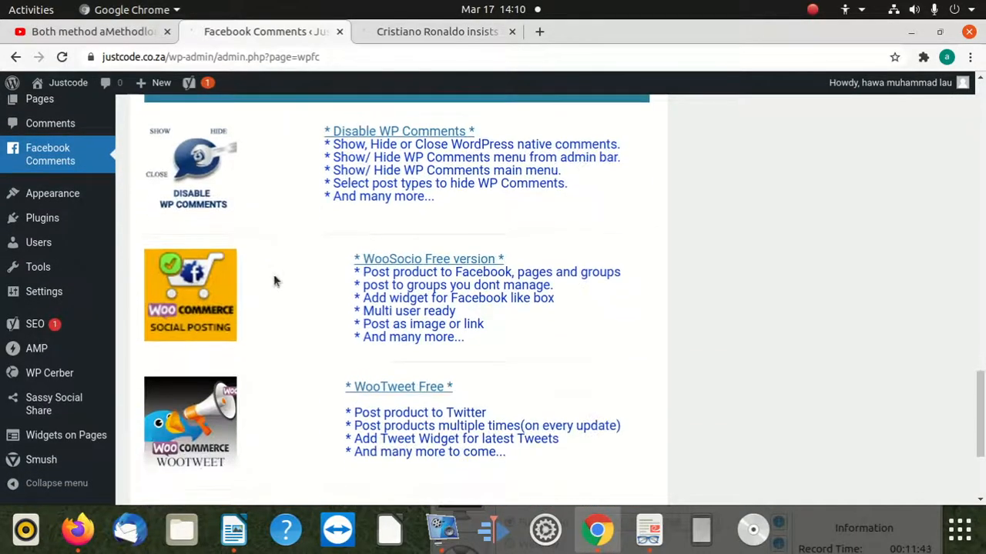
scroll(275, 281, "down", 1)
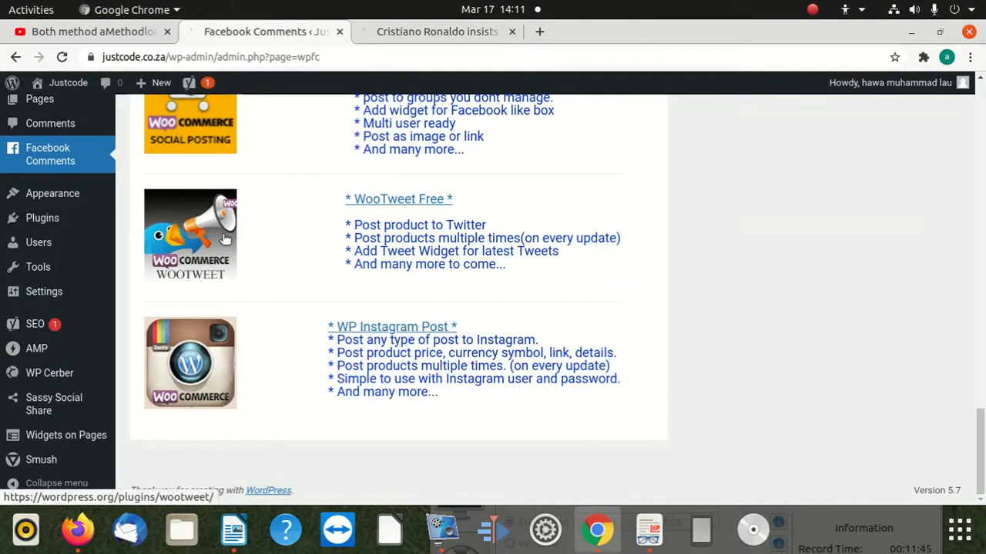
scroll(225, 238, "up", 7)
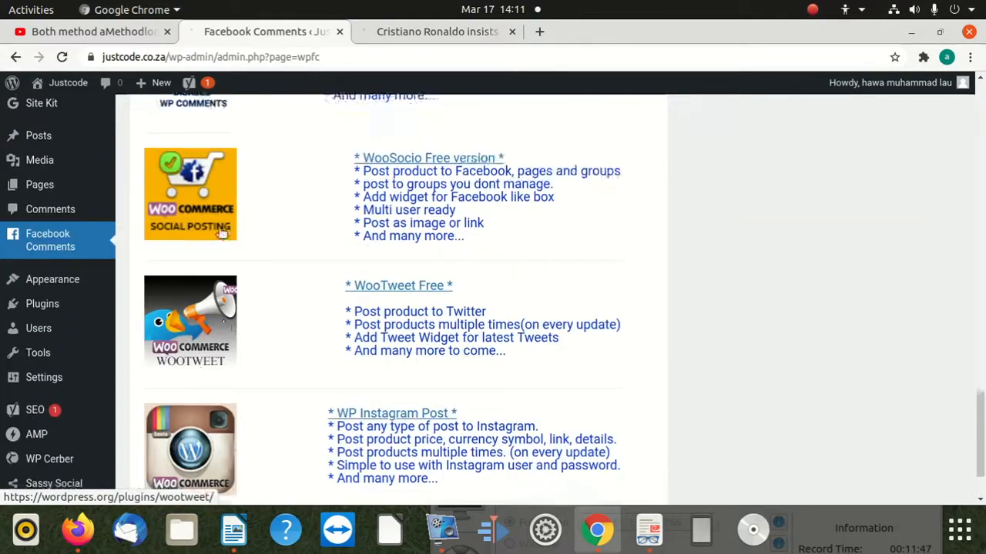
scroll(219, 234, "up", 6)
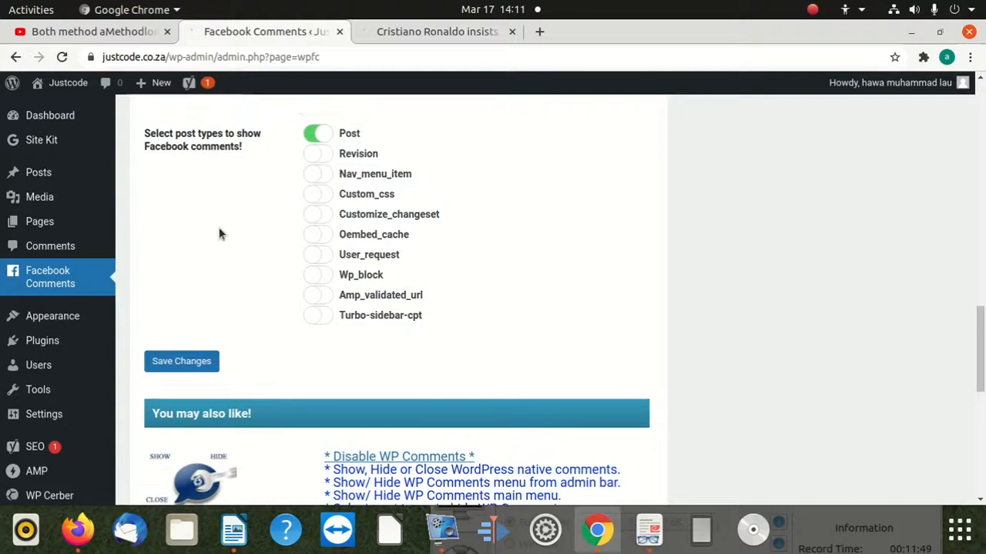
scroll(220, 234, "up", 2)
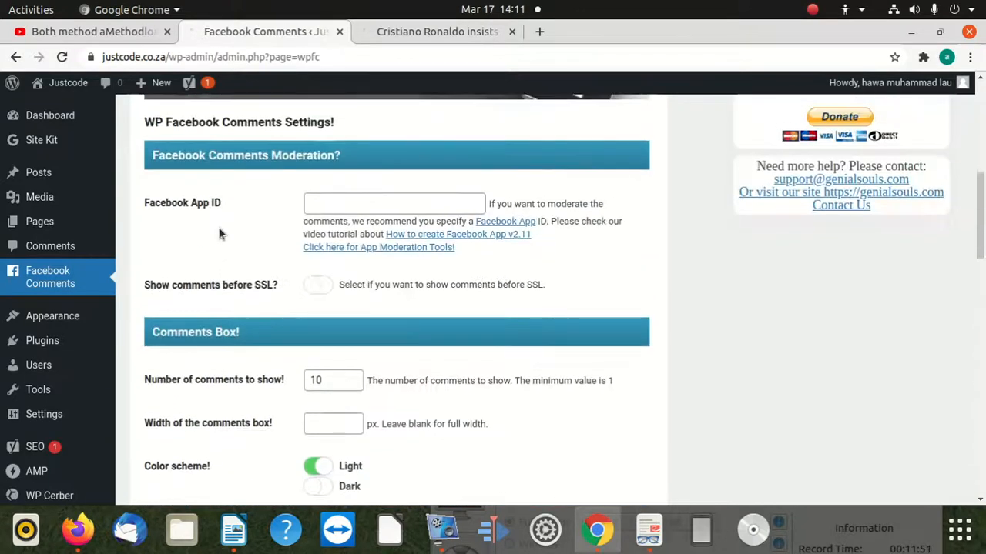
scroll(436, 262, "up", 1)
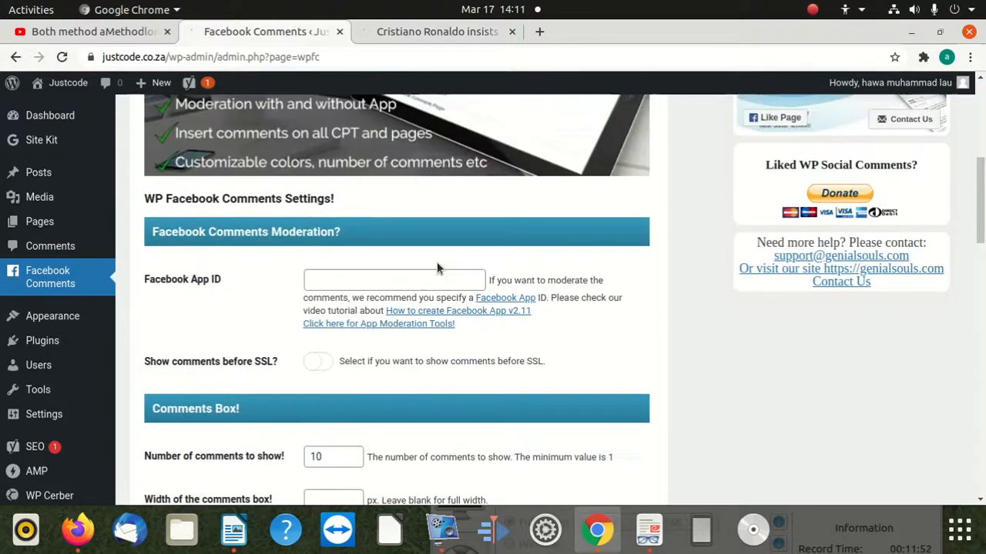
Open the How to create Facebook App v2.11 video tutorial linked beside the Facebook App ID setting, and close it.
left_click(340, 274)
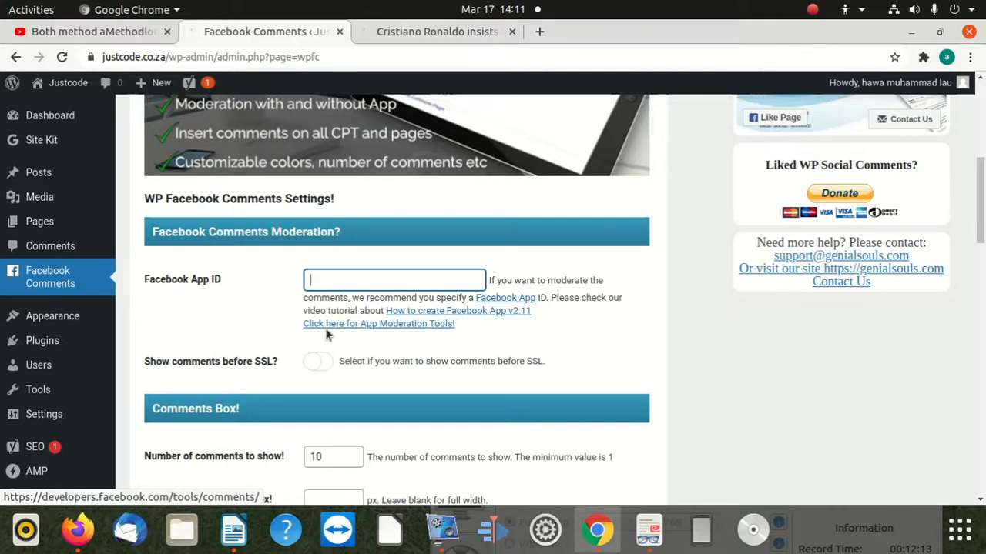
left_click(434, 316)
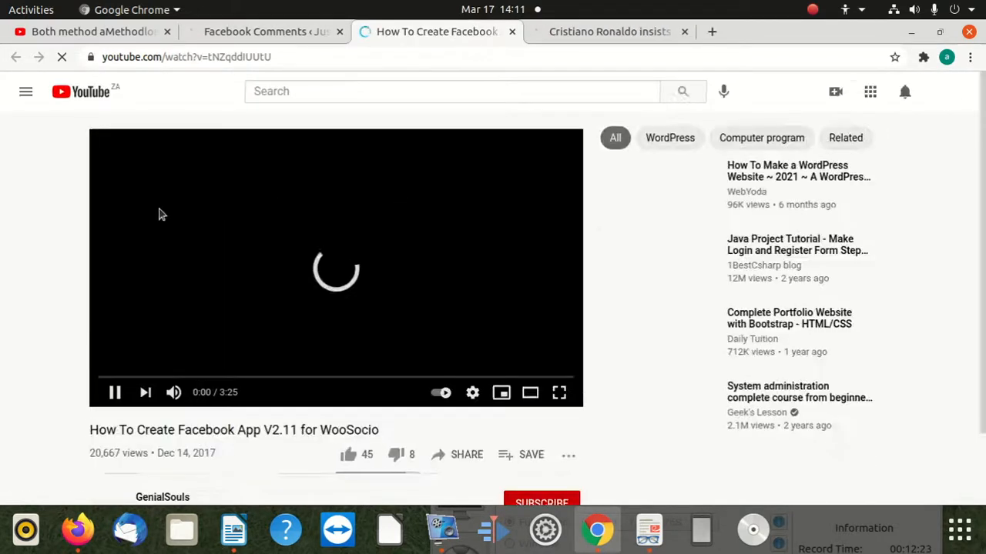
left_click(511, 32)
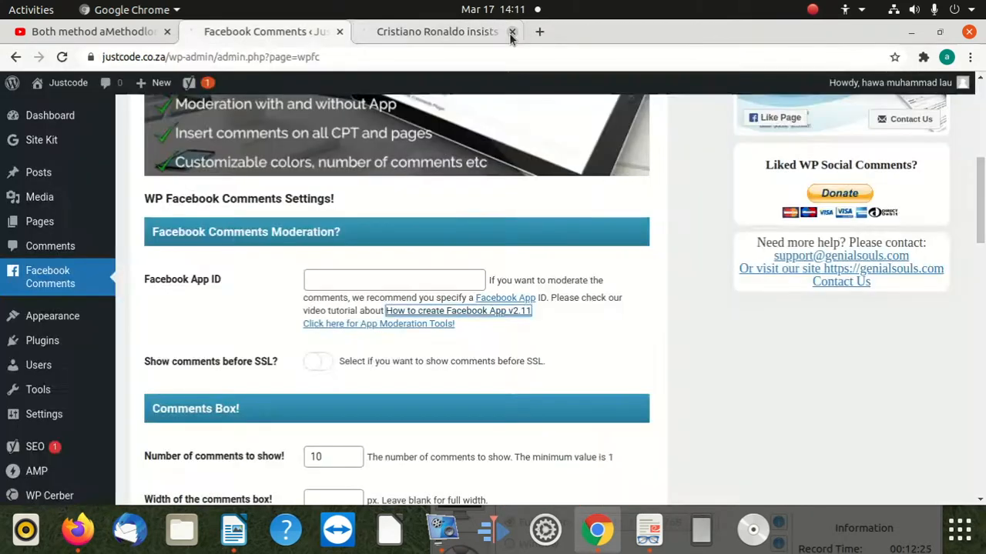
Go back to the Cristiano Ronaldo article and look through the page for the Facebook comments section.
left_click(458, 33)
left_click(393, 54)
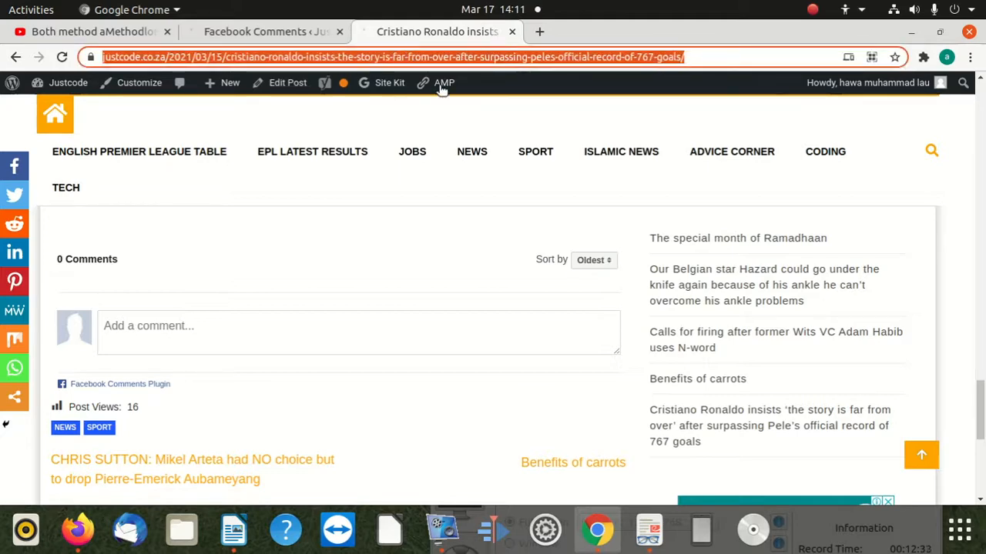
scroll(392, 407, "up", 10)
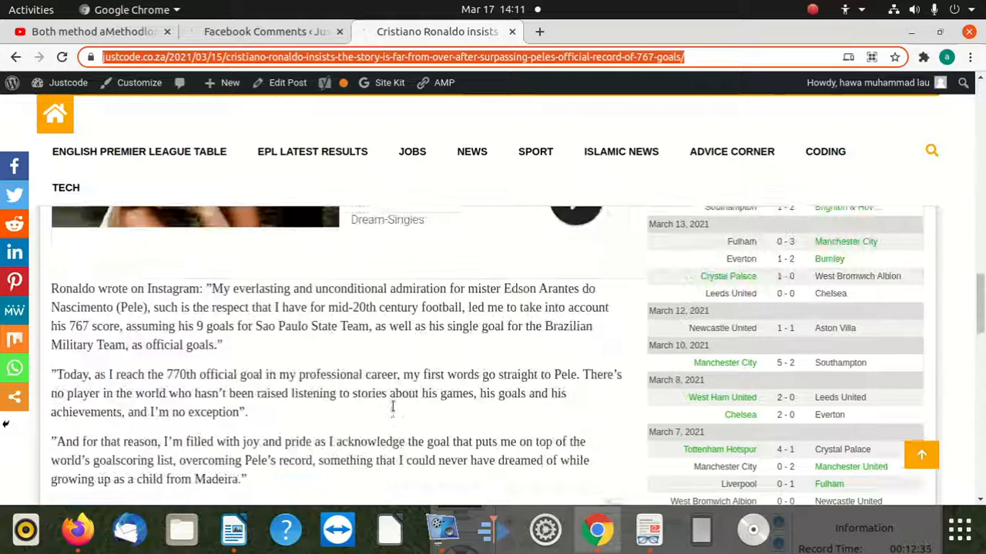
scroll(392, 407, "up", 15)
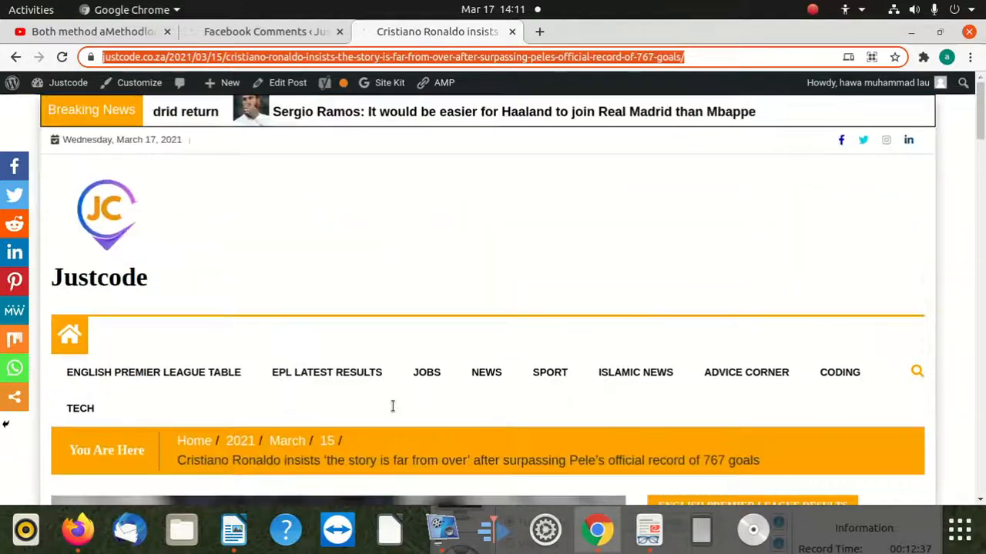
scroll(330, 176, "down", 5)
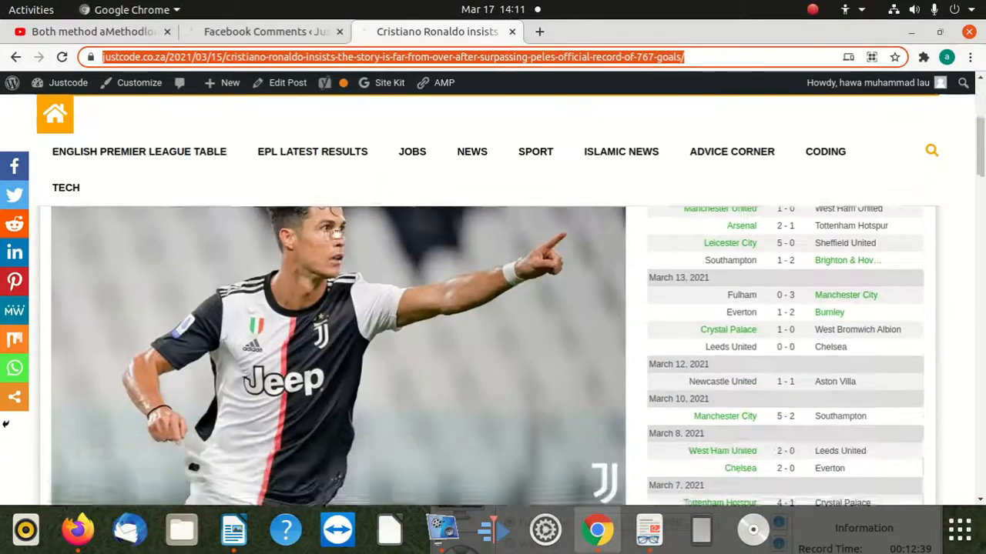
scroll(336, 231, "down", 20)
scroll(307, 300, "down", 8)
scroll(228, 369, "up", 3)
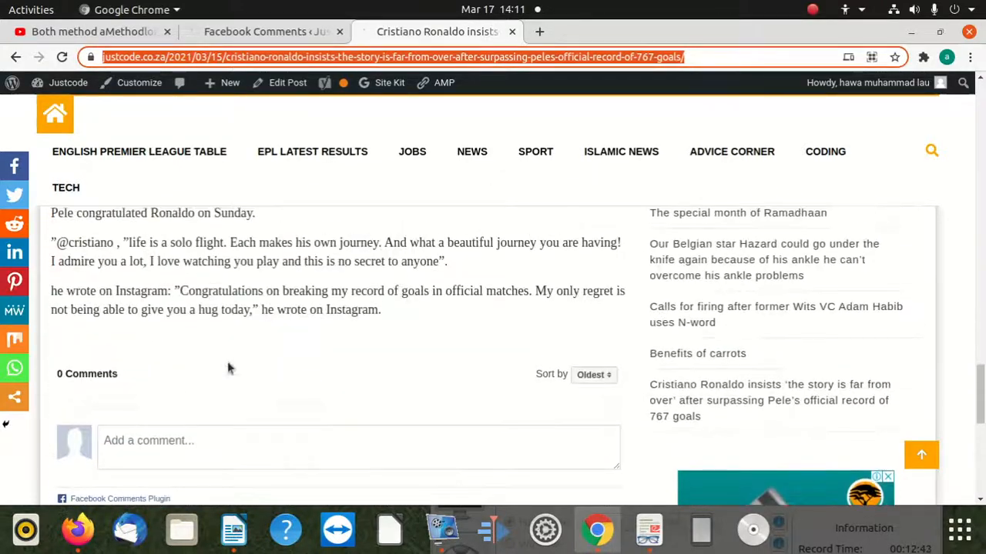
Activate the Facebook comment box below the article and examine its posting options and surroundings.
left_click(202, 436)
scroll(312, 368, "down", 3)
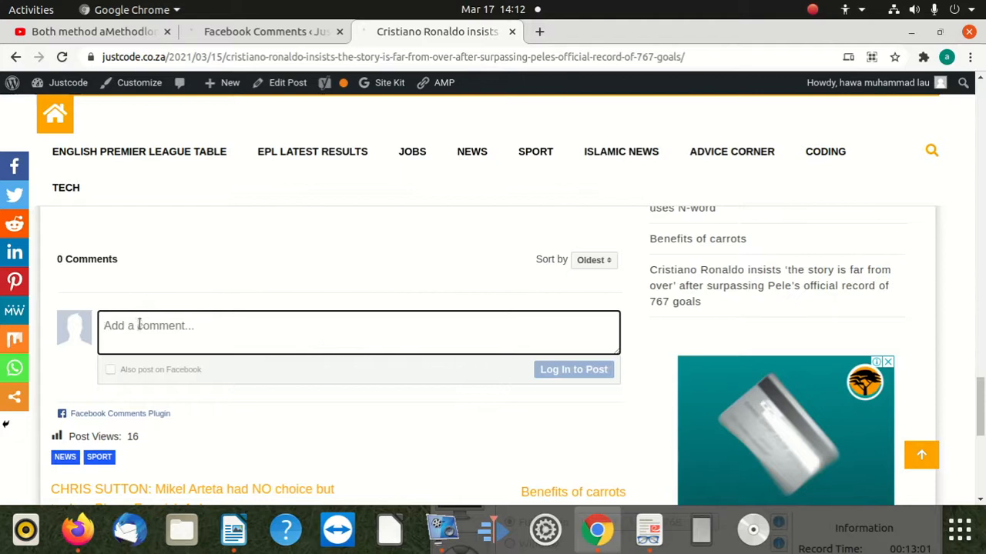
scroll(164, 355, "down", 5)
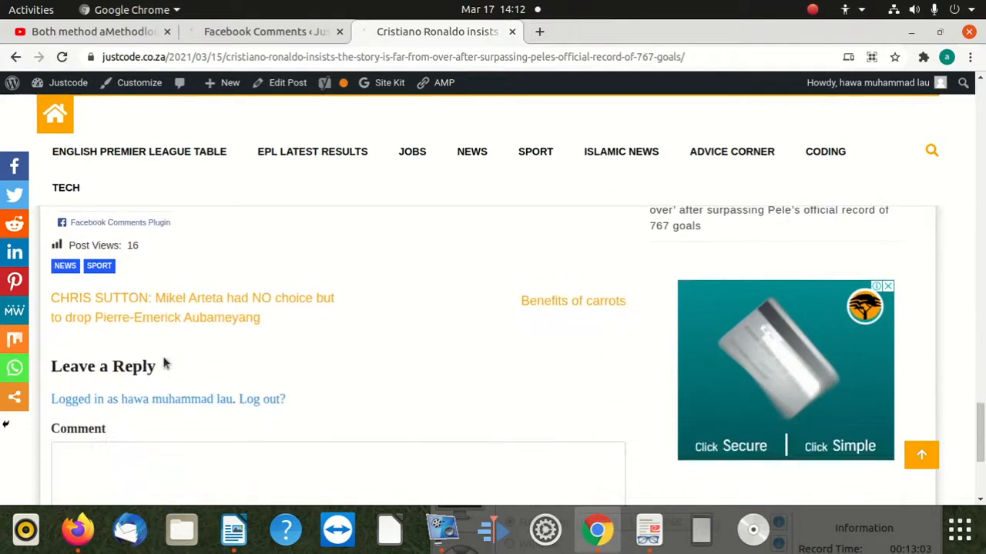
scroll(163, 362, "up", 4)
scroll(164, 362, "up", 4)
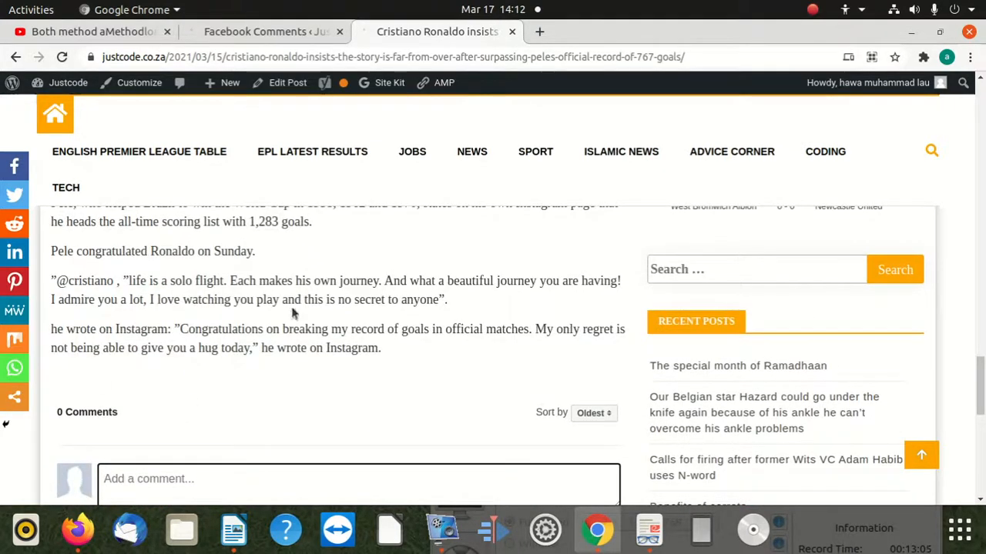
scroll(247, 389, "down", 3)
scroll(254, 362, "up", 3)
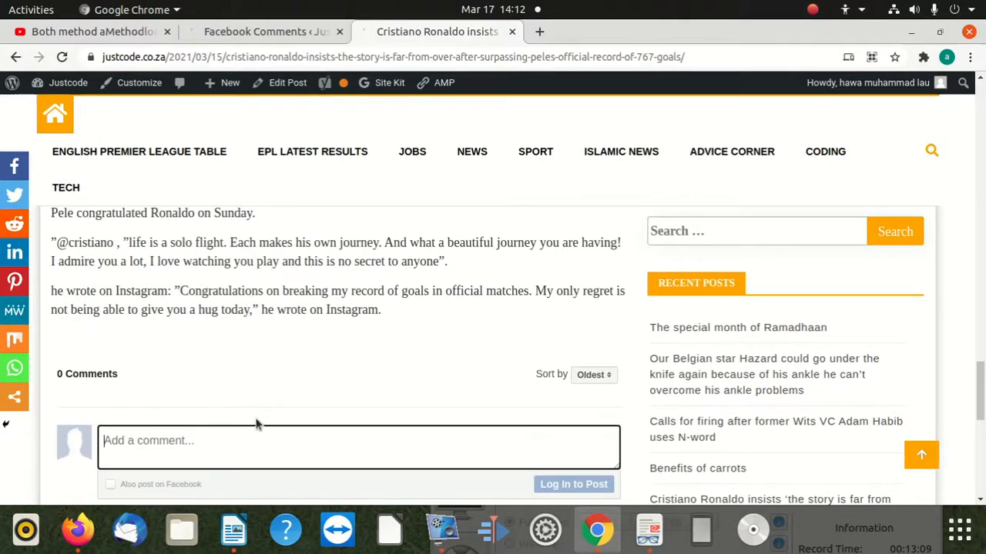
scroll(253, 414, "down", 3)
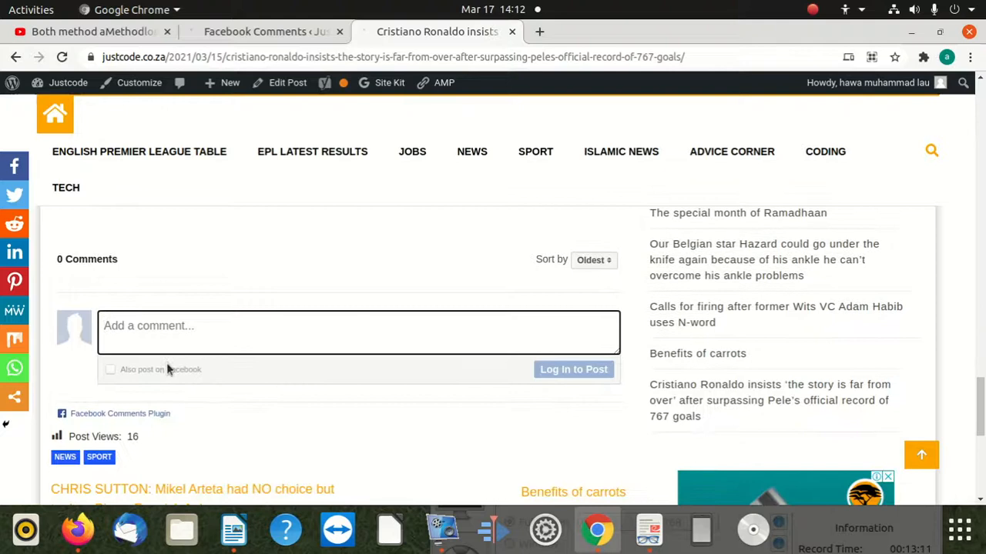
Place the cursor in the comment field of the Leave a Reply form and examine that form.
scroll(160, 379, "down", 5)
left_click(105, 385)
scroll(170, 390, "down", 4)
scroll(174, 398, "up", 10)
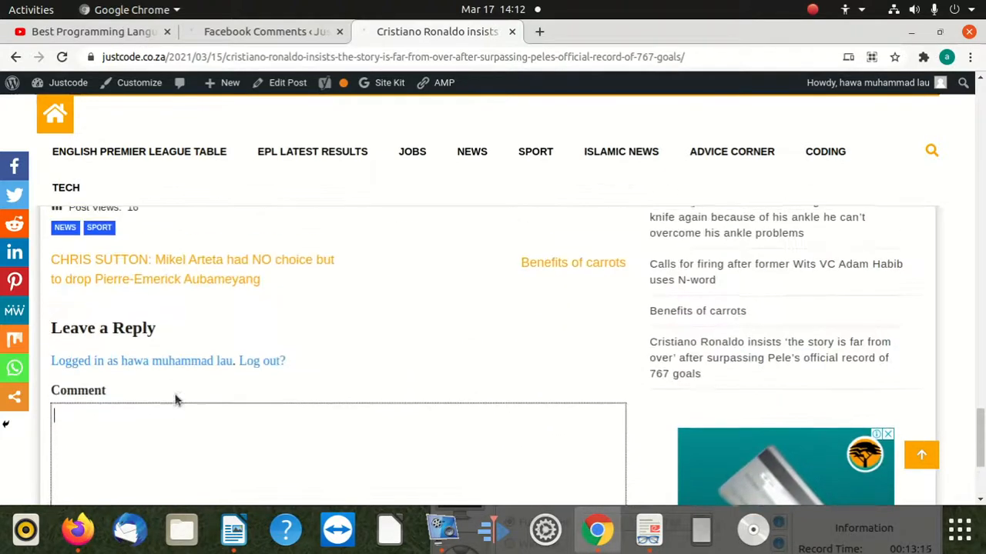
scroll(188, 396, "down", 3)
scroll(139, 385, "up", 2)
Compare the Facebook comment box with the native Leave a Reply form by activating each one's text field in turn.
left_click(201, 265)
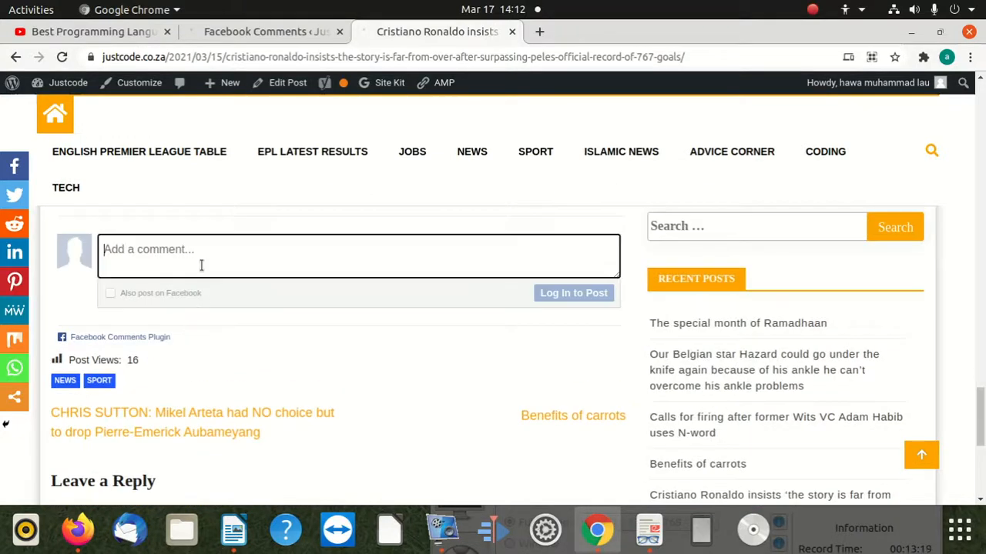
scroll(141, 384, "down", 3)
left_click(157, 411)
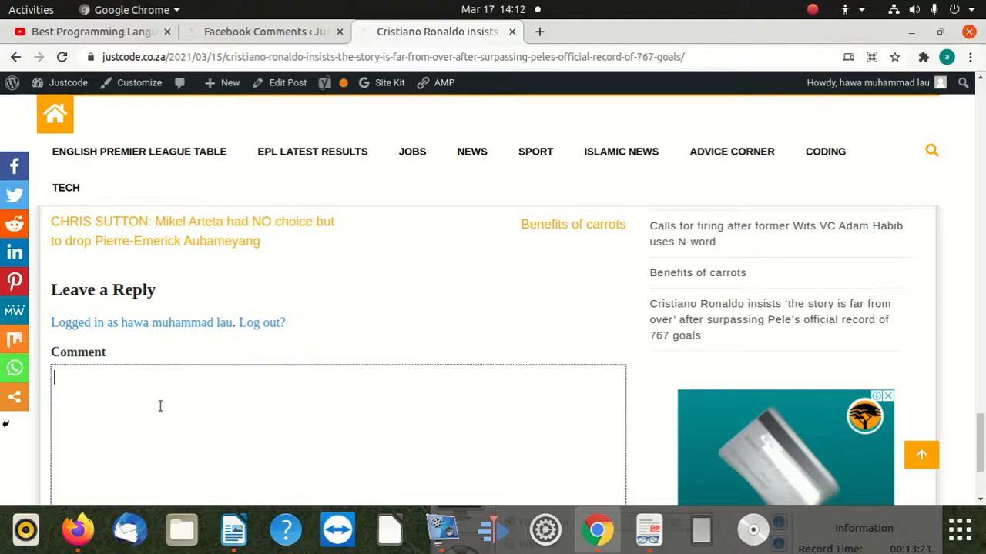
scroll(180, 375, "down", 2)
scroll(162, 371, "up", 3)
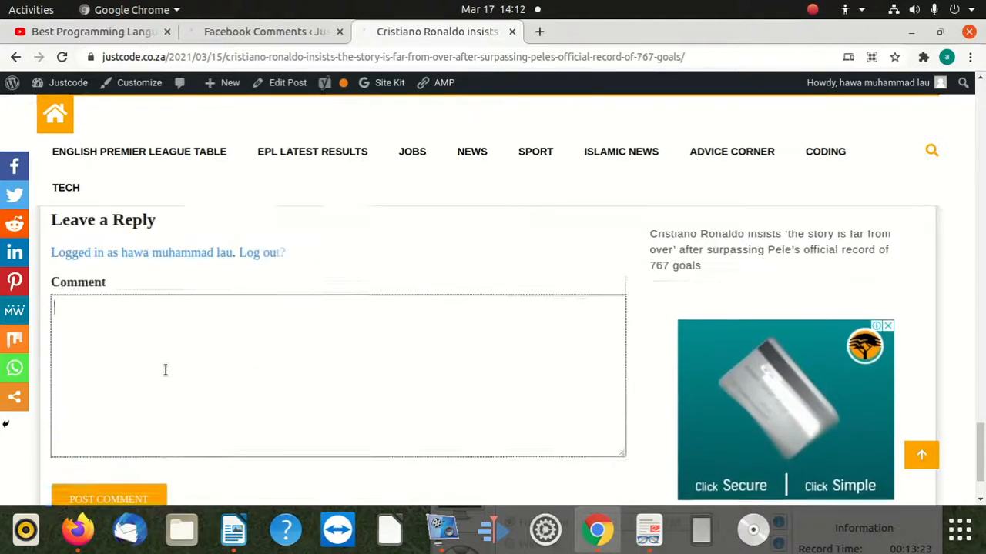
scroll(168, 374, "up", 2)
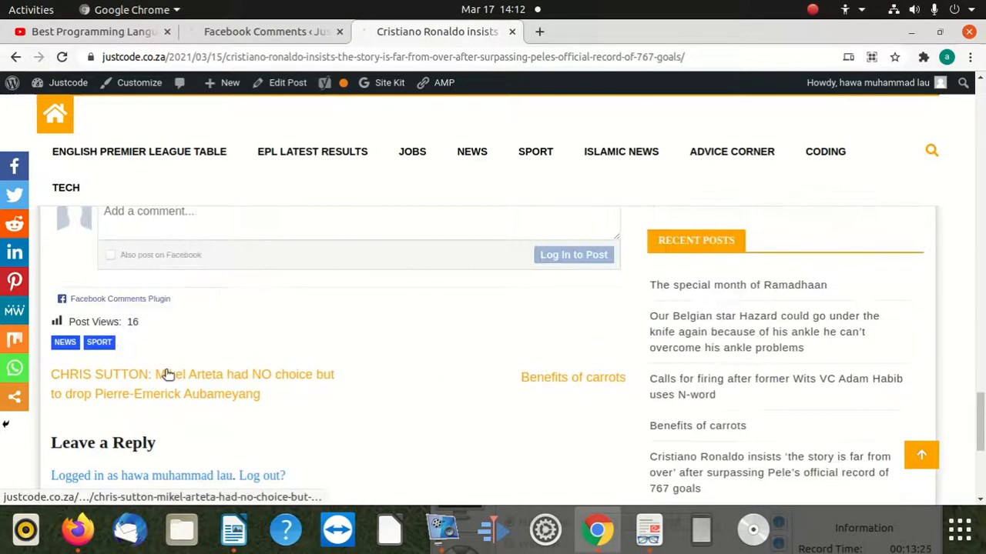
Activate the Facebook comment box below the article and enable its Also post on Facebook option.
scroll(185, 368, "up", 2)
left_click(195, 371)
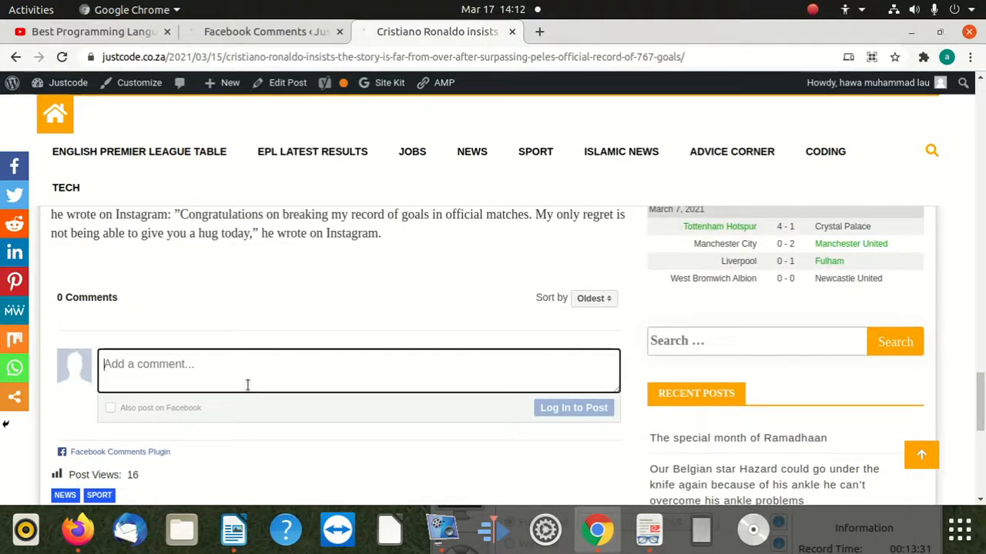
left_click(112, 407)
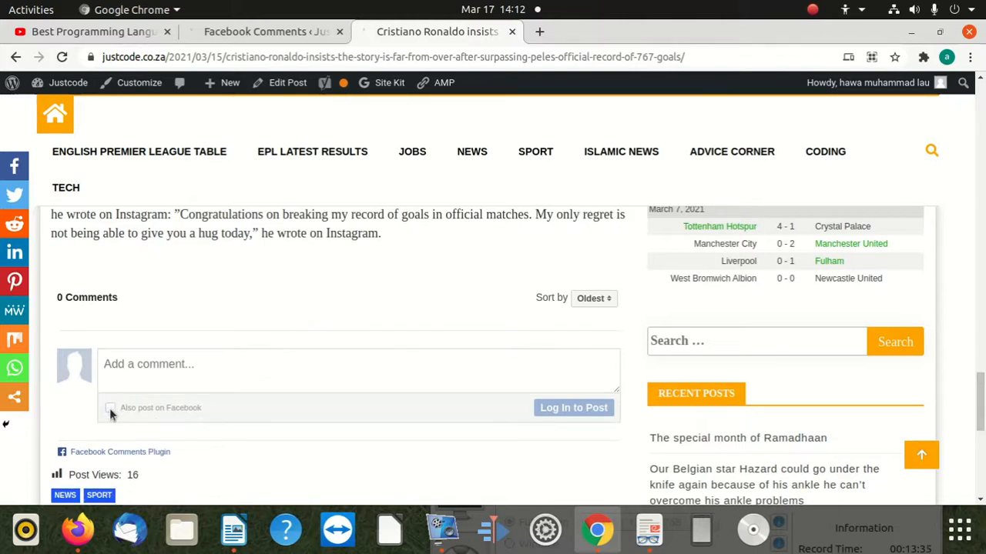
left_click(110, 408)
scroll(147, 384, "down", 2)
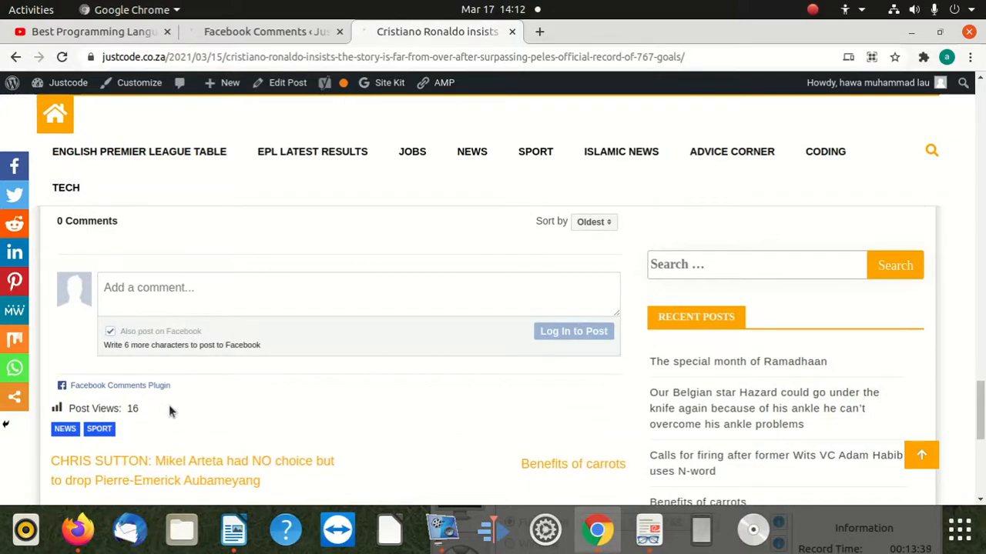
scroll(174, 406, "up", 10)
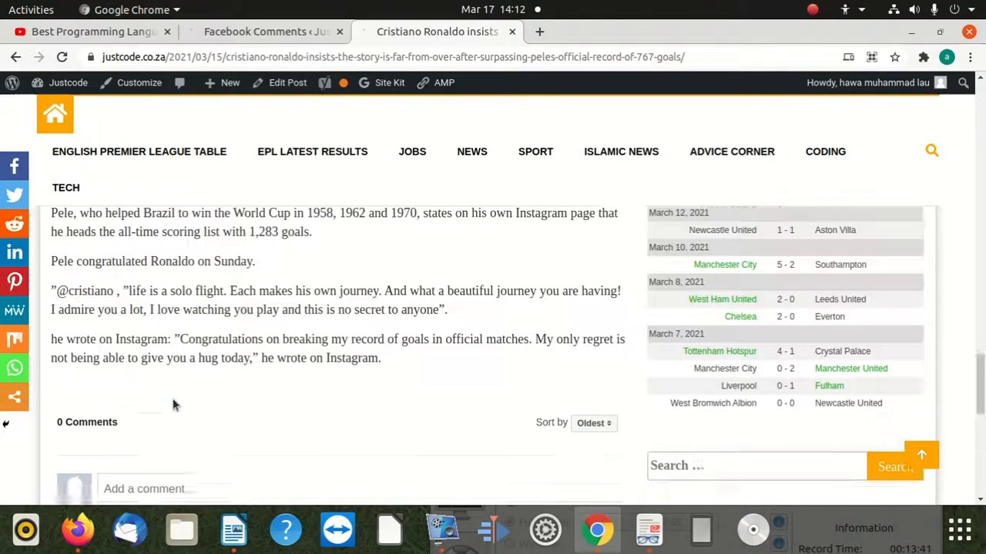
Reduce the Chrome window from full size and move the windows aside to reach the vokoscreenNG window.
double_click(627, 42)
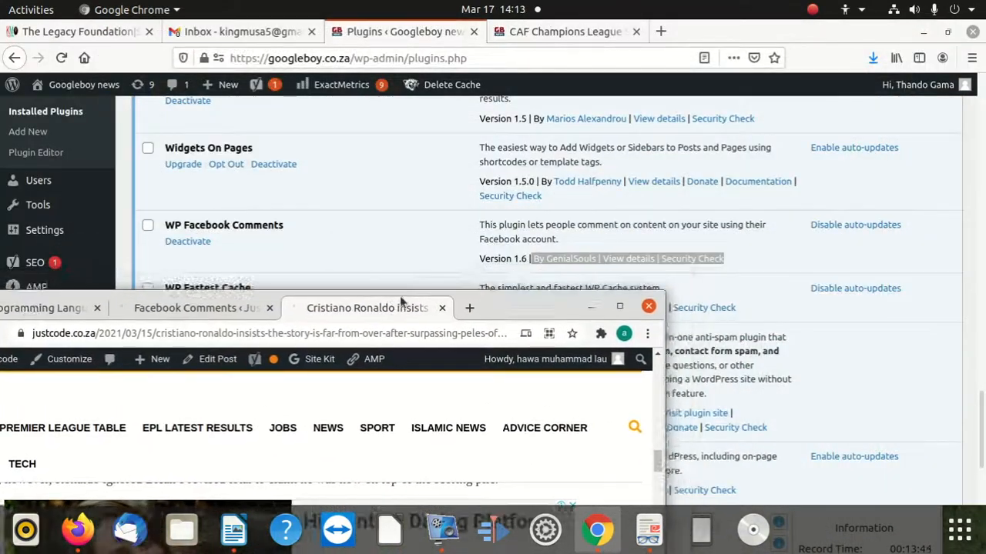
left_click_drag(707, 29, 608, 466)
left_click_drag(708, 444, 732, 17)
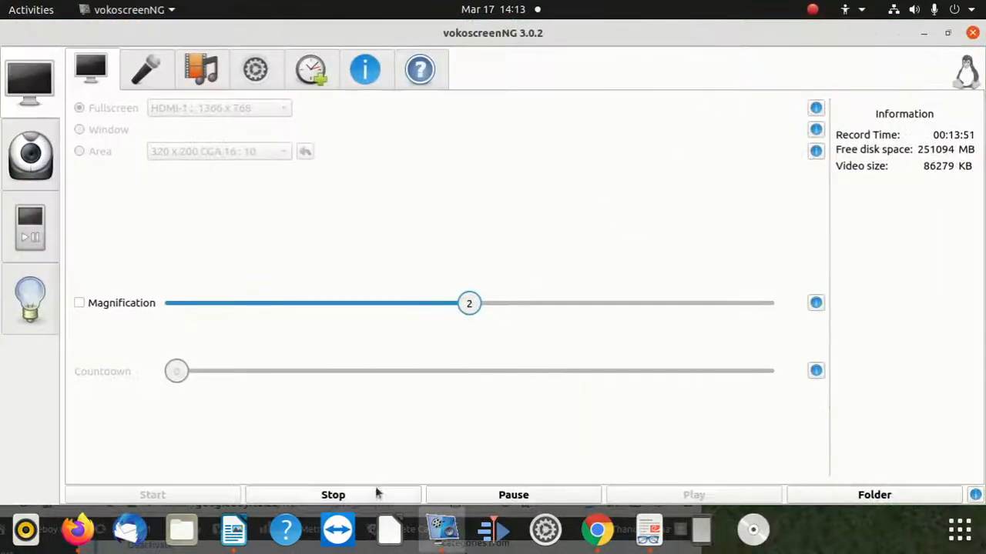